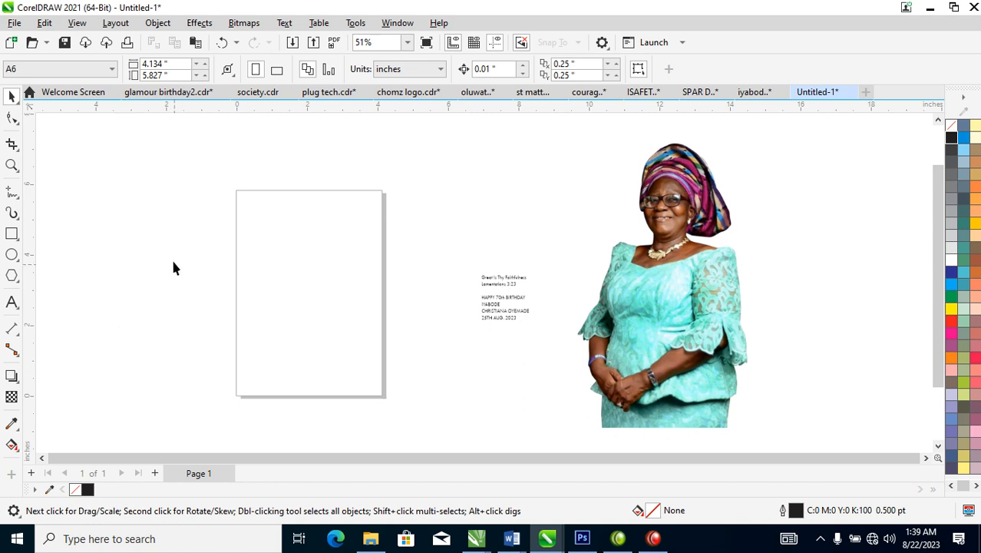
- Set the page to A2 size in landscape orientation
click(92, 69)
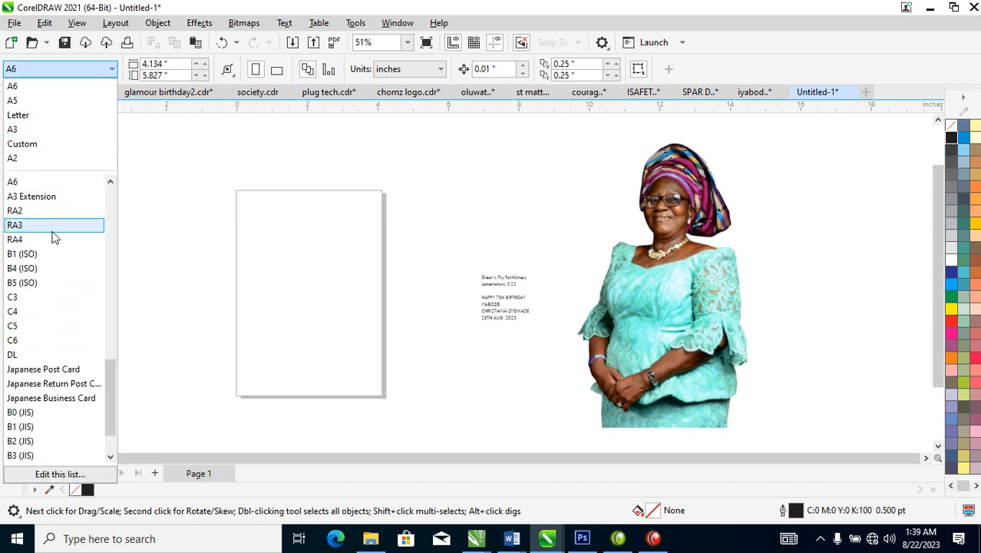
scroll(111, 203, up, 7)
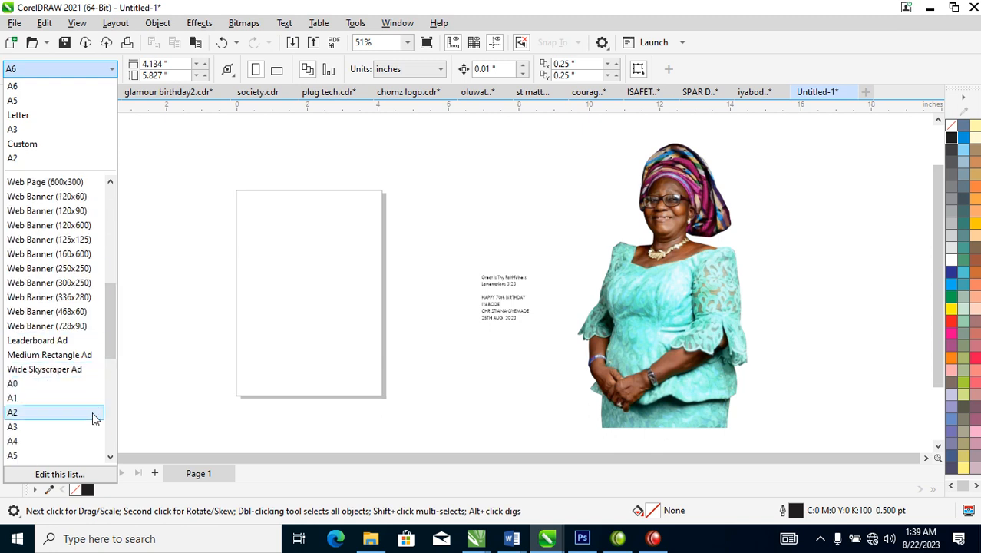
click(22, 412)
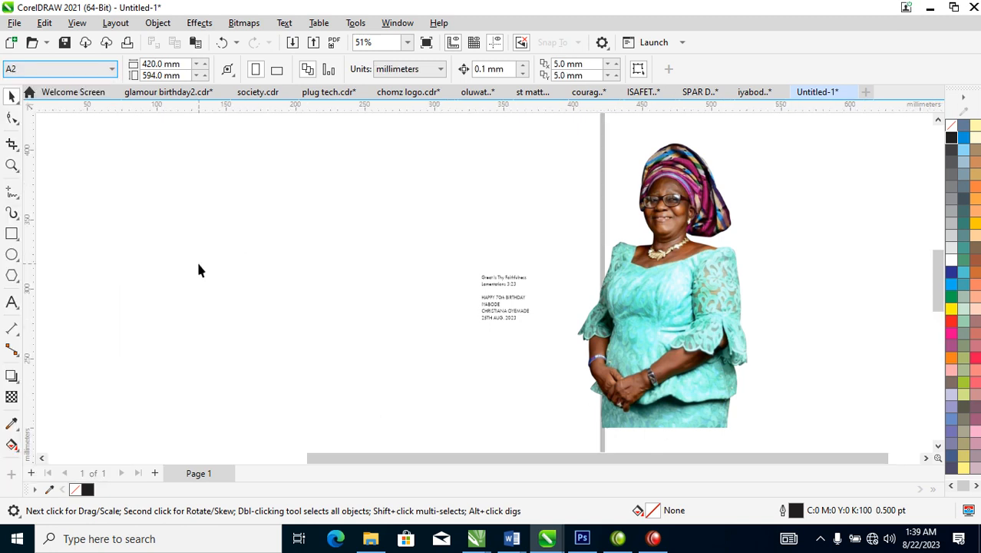
click(281, 72)
- Move the woman's photo and the text block together off the page, onto the empty area to its right
scroll(476, 419, down, 4)
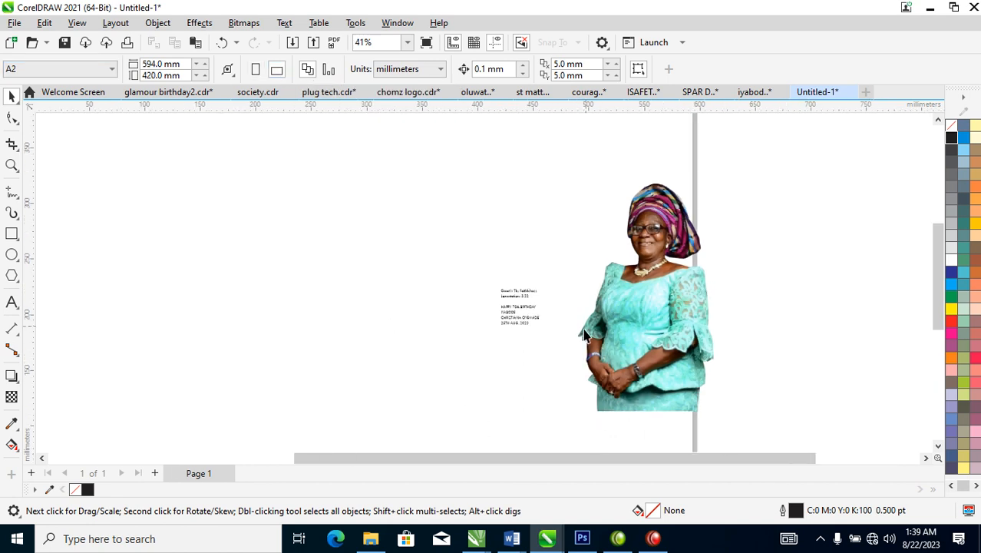
drag(461, 176, 649, 360)
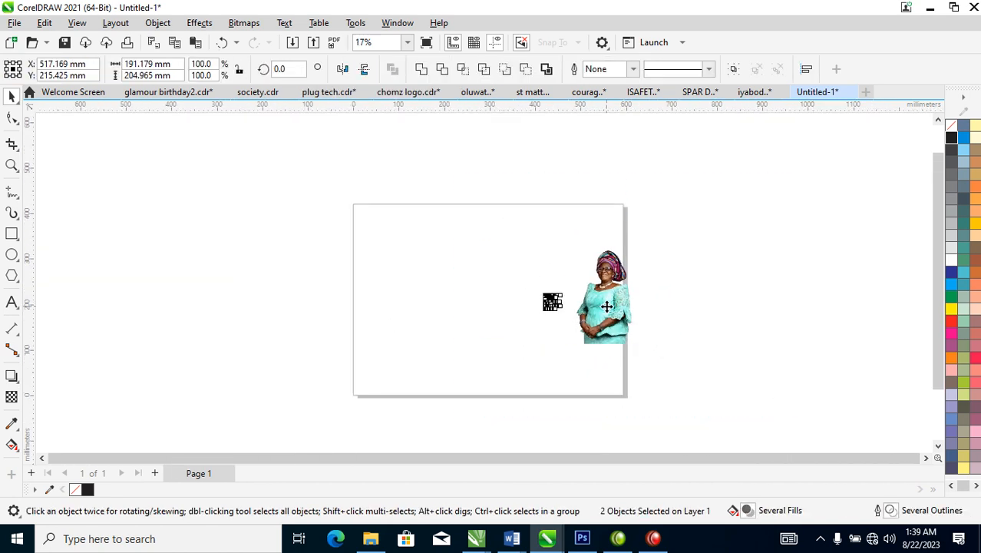
drag(606, 306, 805, 302)
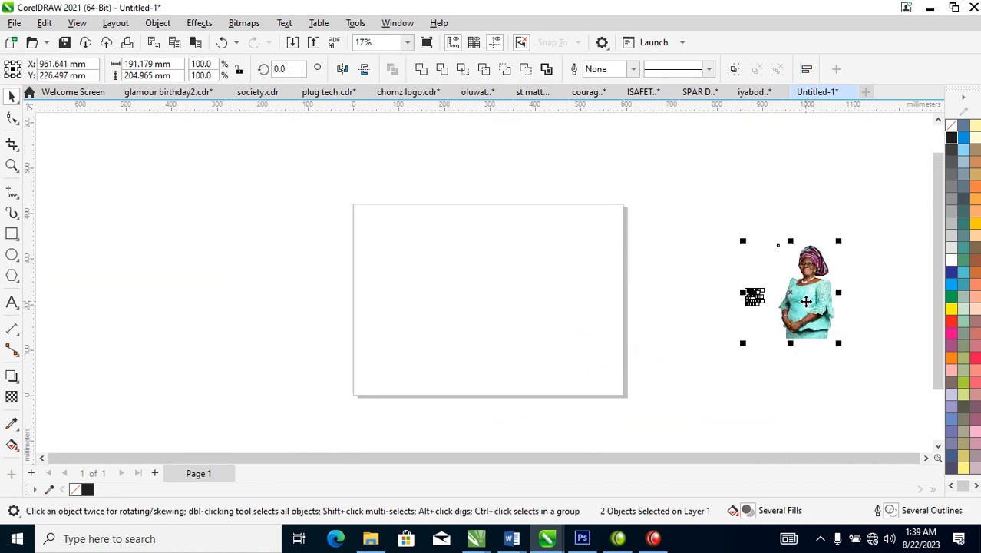
- Draw a rectangle of about 592 × 421 mm covering the page, centre it on the page and fill it white
click(13, 235)
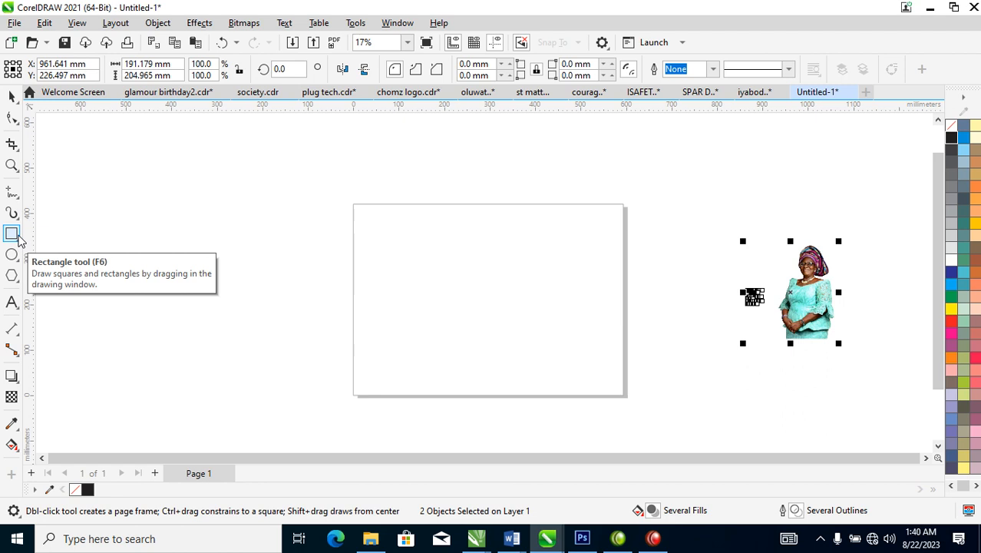
drag(353, 205, 621, 398)
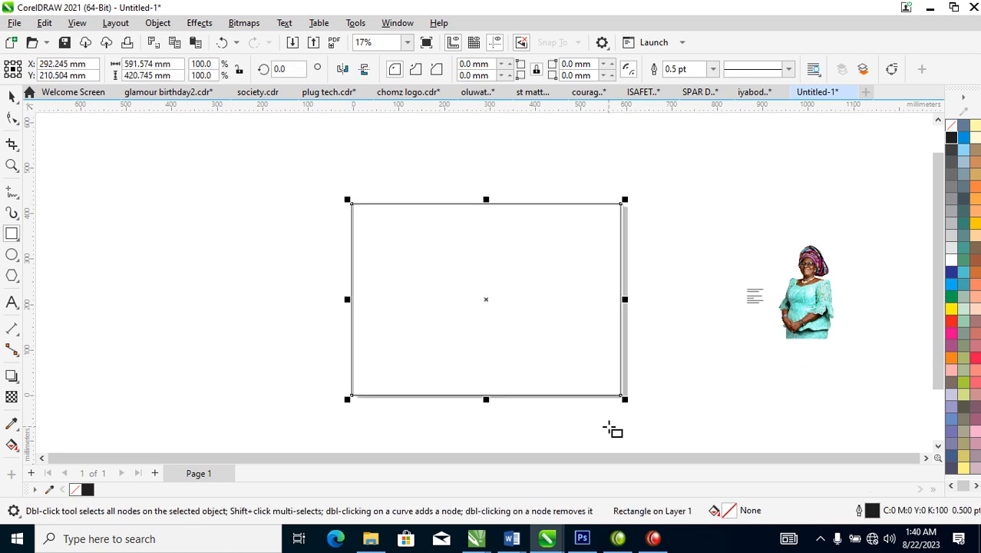
key(p)
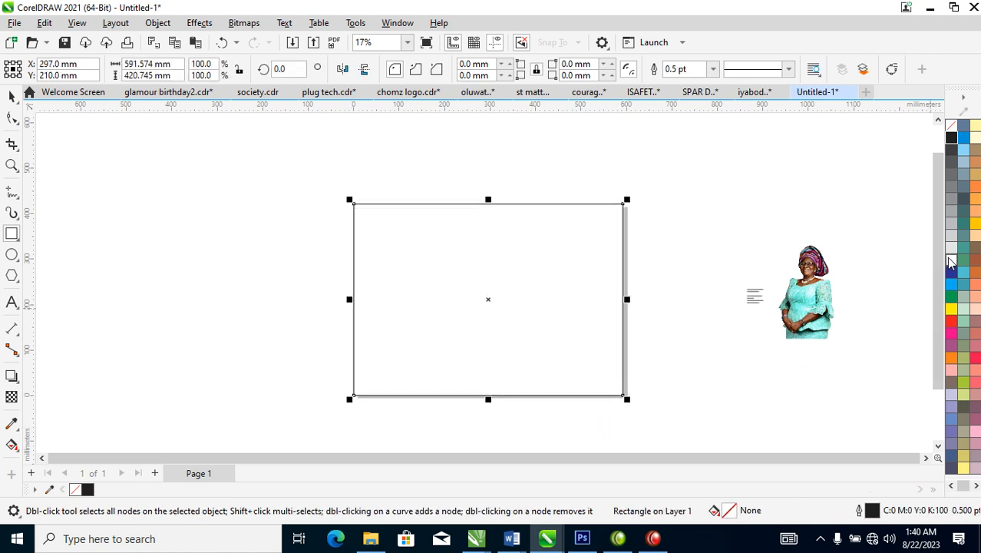
key(space)
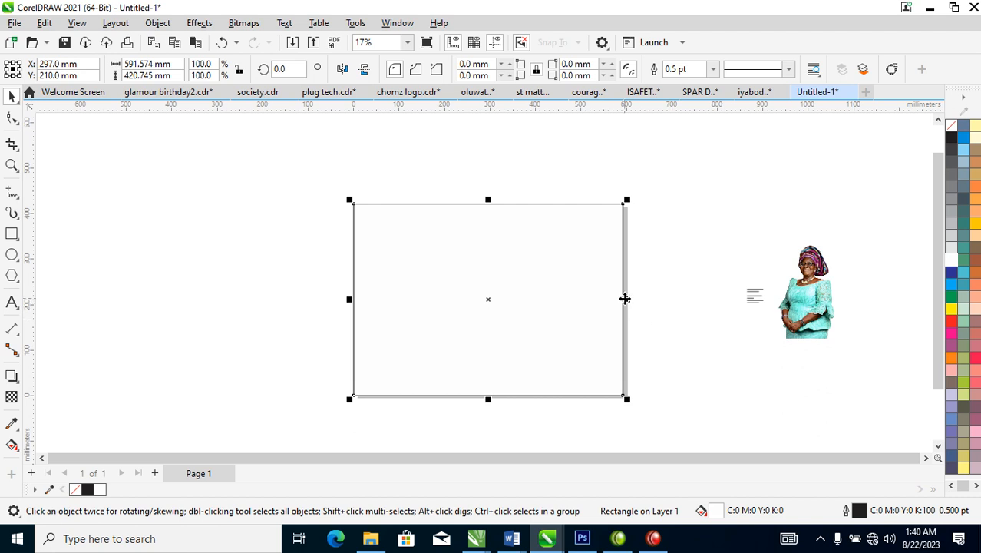
- Make two resized copies of the page rectangle: a left panel about 155 mm wide and a bottom strip about 92 mm high
drag(627, 305, 429, 307)
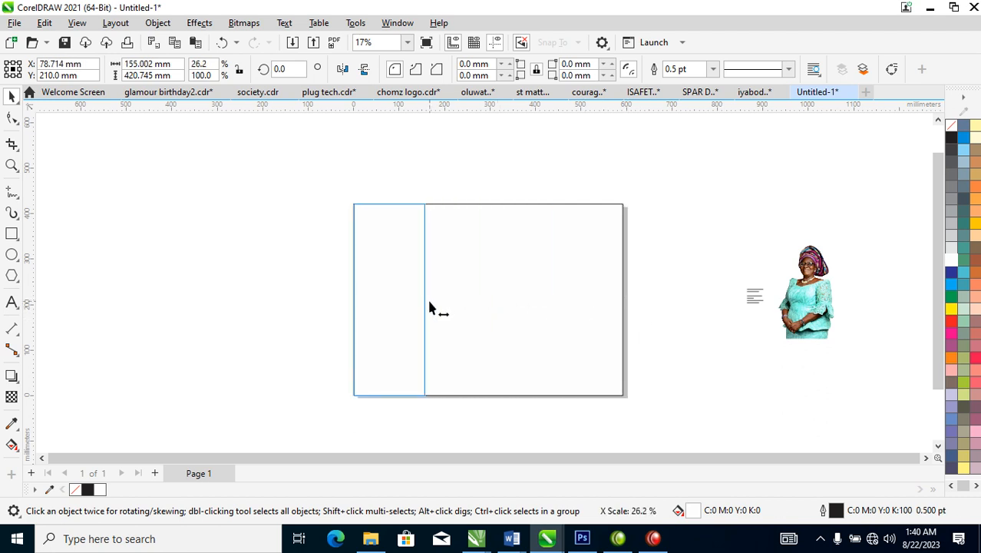
drag(429, 307, 429, 308)
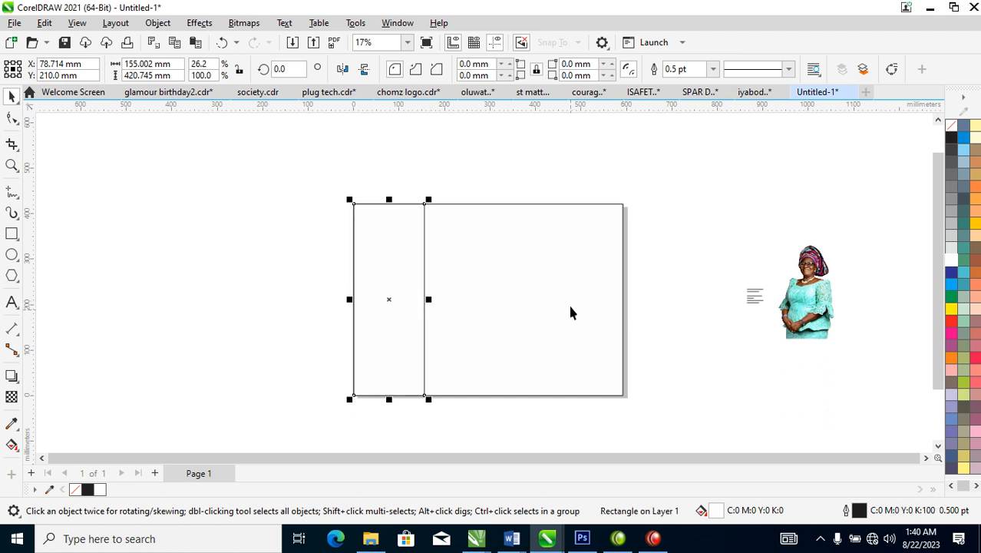
click(525, 226)
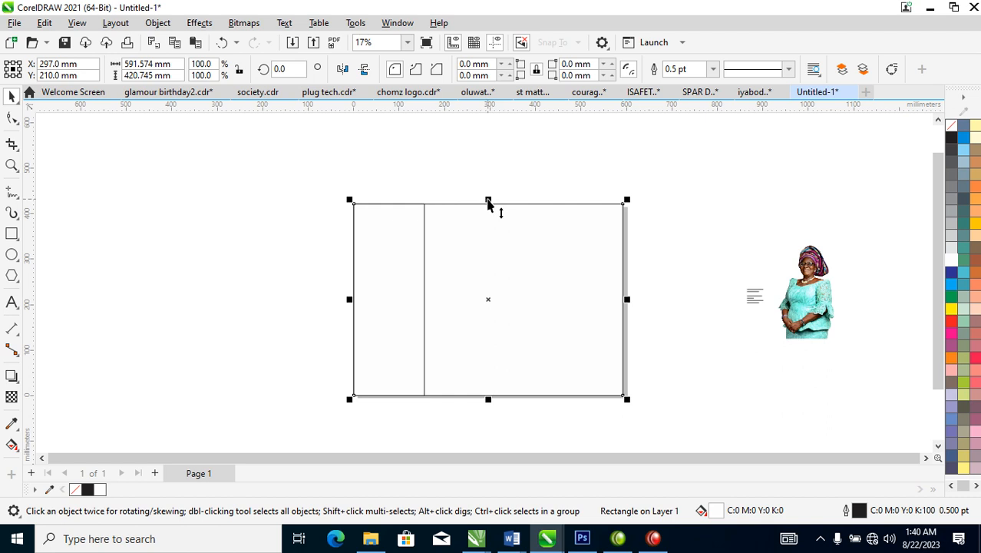
drag(487, 200, 483, 349)
right_click(483, 349)
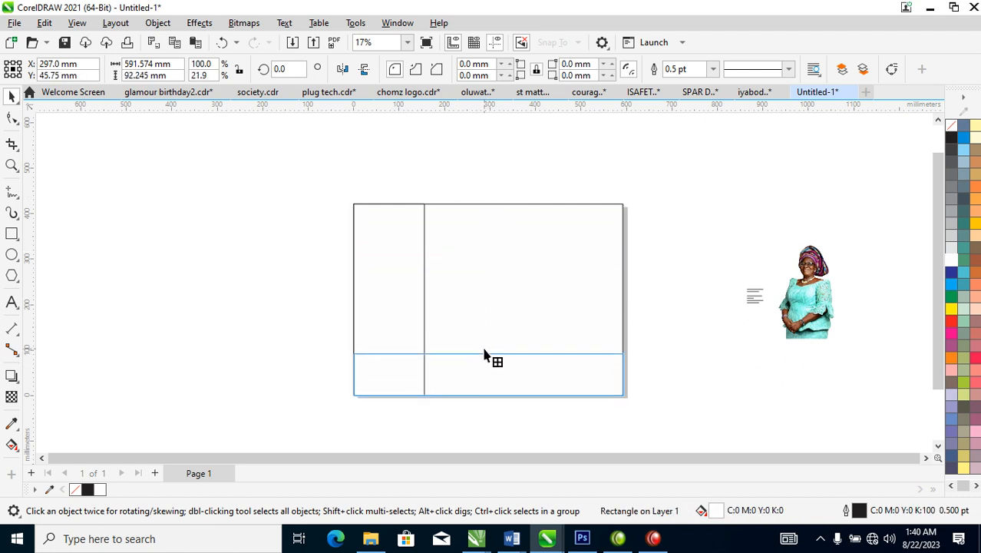
- Make a copy of the page rectangle shrunk to a strip about 39 mm high along the page's top edge
click(496, 299)
drag(488, 400, 501, 226)
right_click(501, 226)
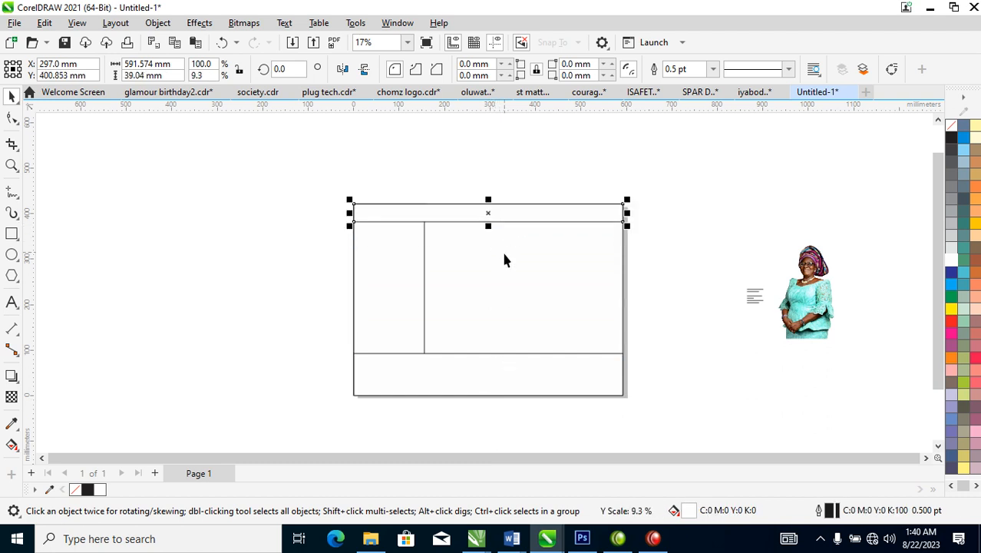
- Trim the full-page rectangle and the left panel with the top strip
shift+click(513, 309)
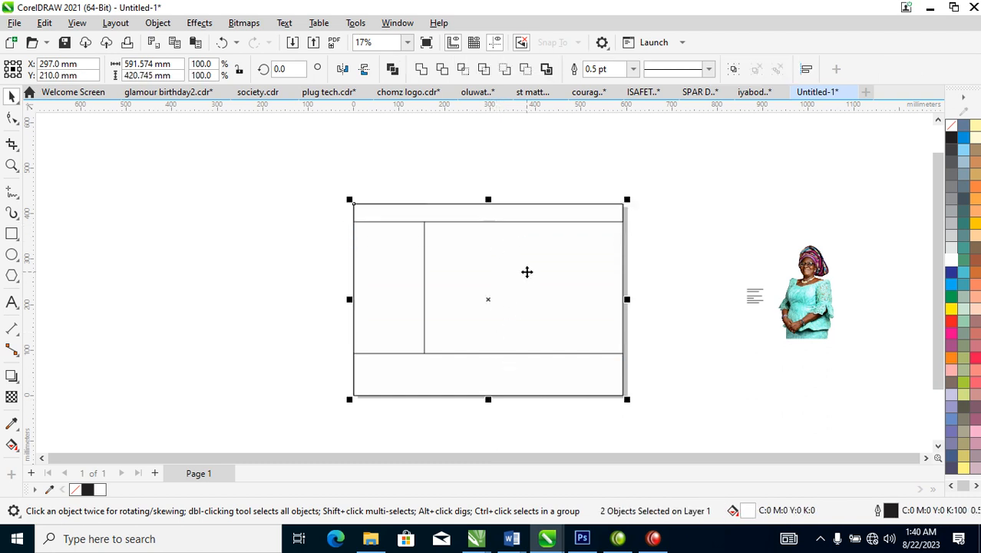
click(442, 69)
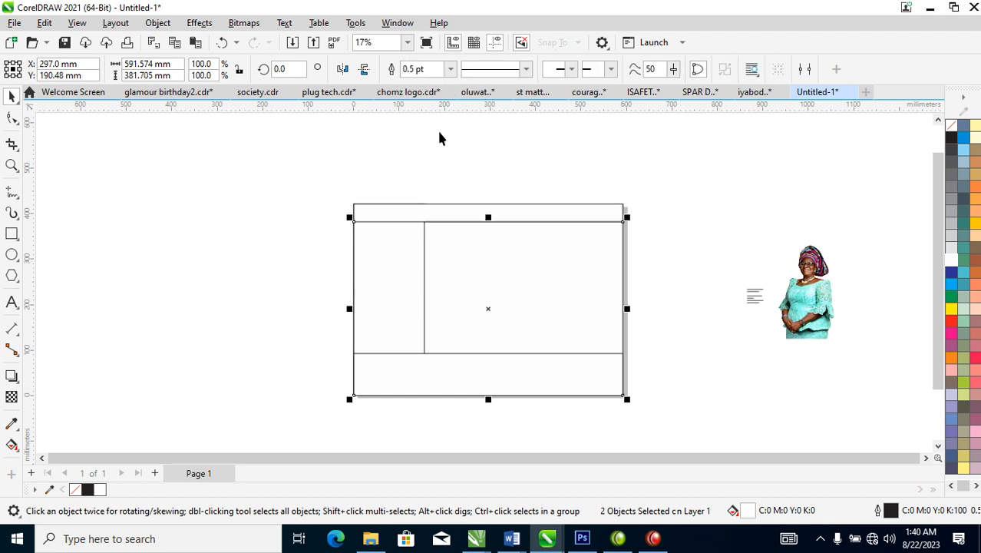
click(446, 209)
shift+click(382, 288)
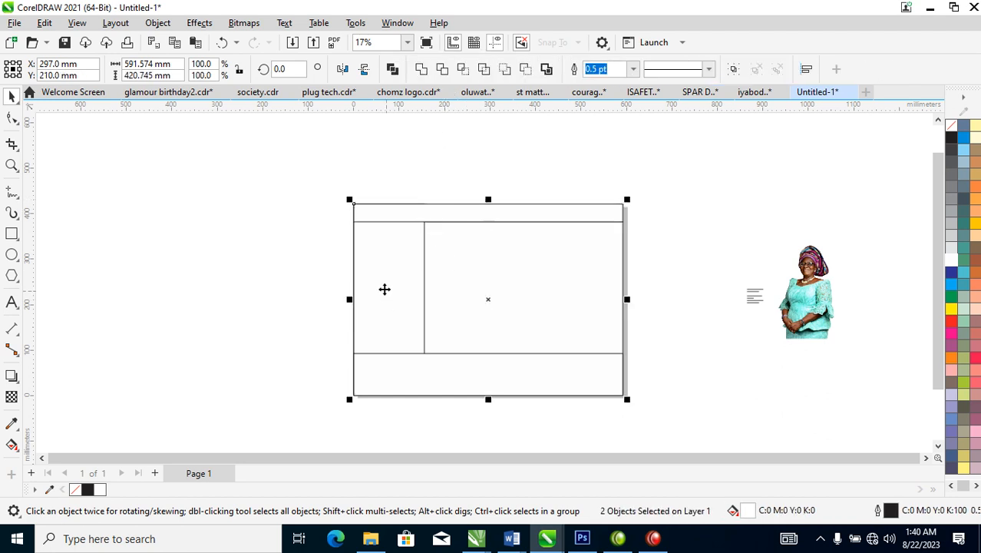
click(443, 69)
- Trim the large background panel with the left panel and with the bottom strip
click(401, 298)
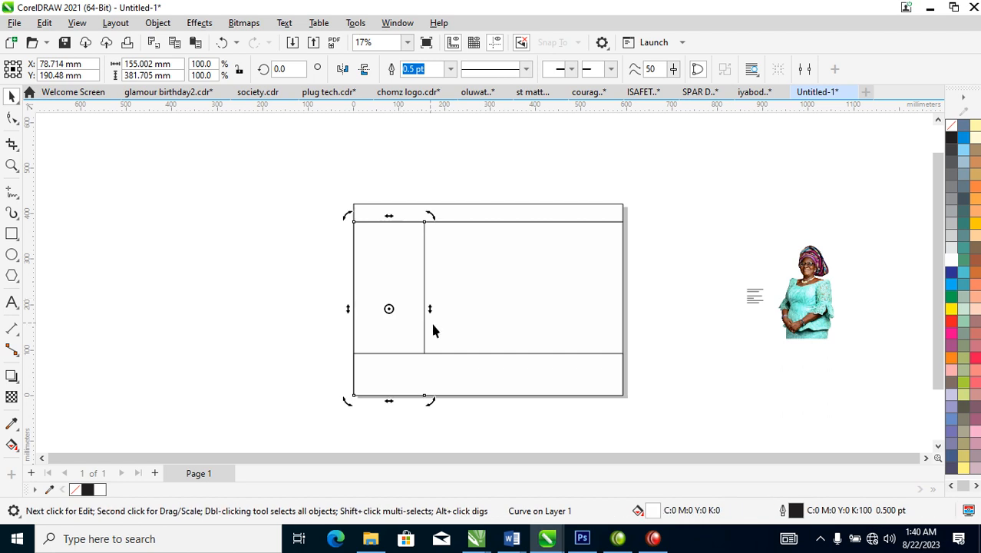
shift+click(506, 269)
click(442, 69)
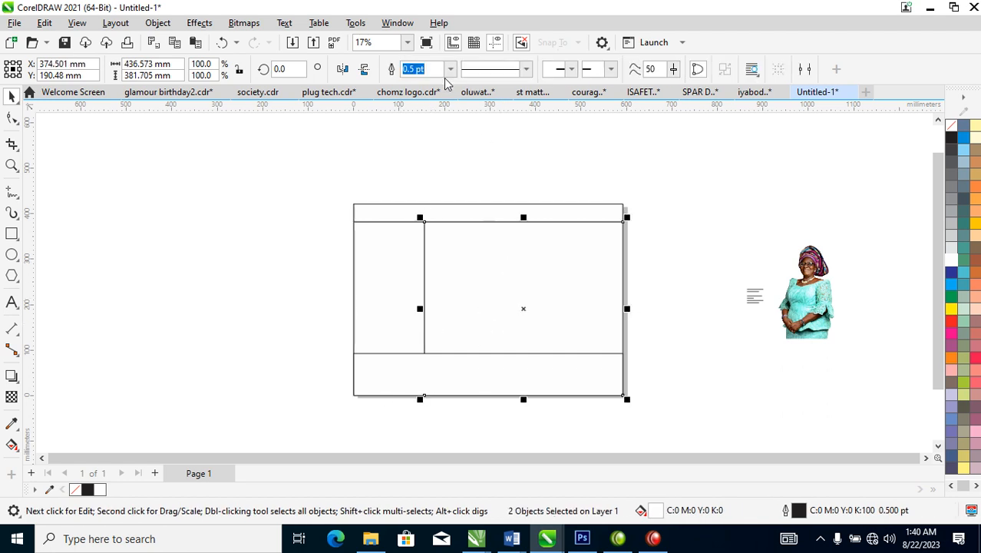
click(454, 369)
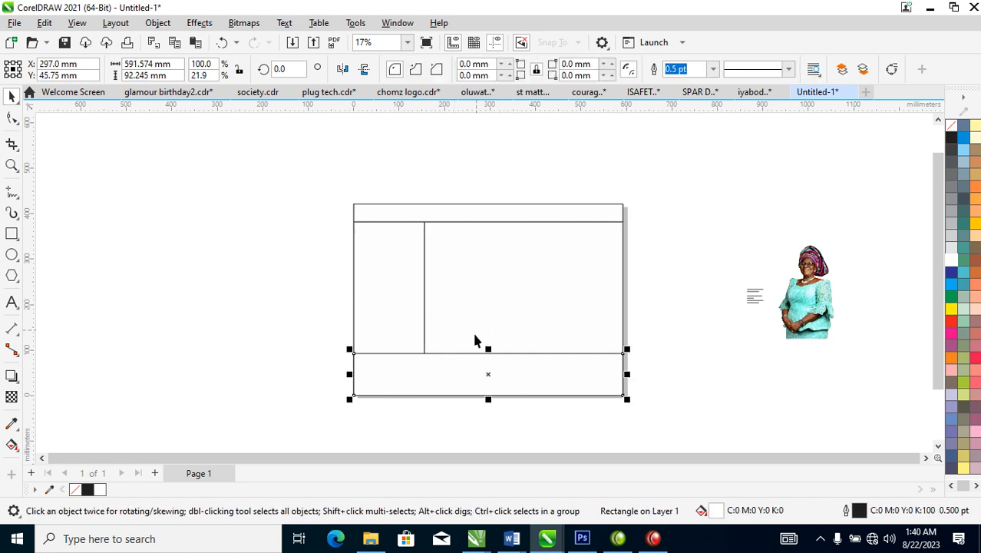
shift+click(489, 278)
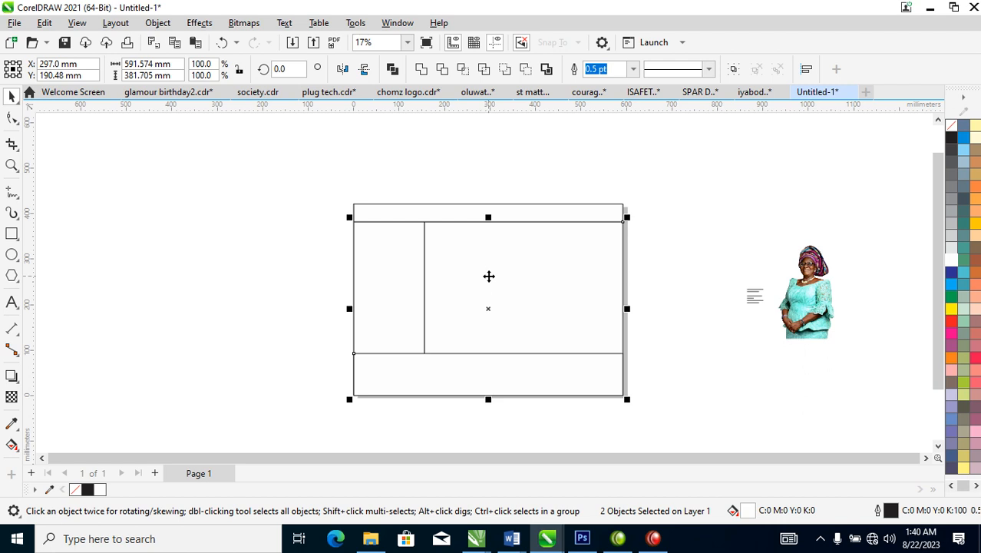
click(442, 69)
- Trim the left panel with the bottom strip, then select the large right-hand panel
click(401, 353)
click(394, 308)
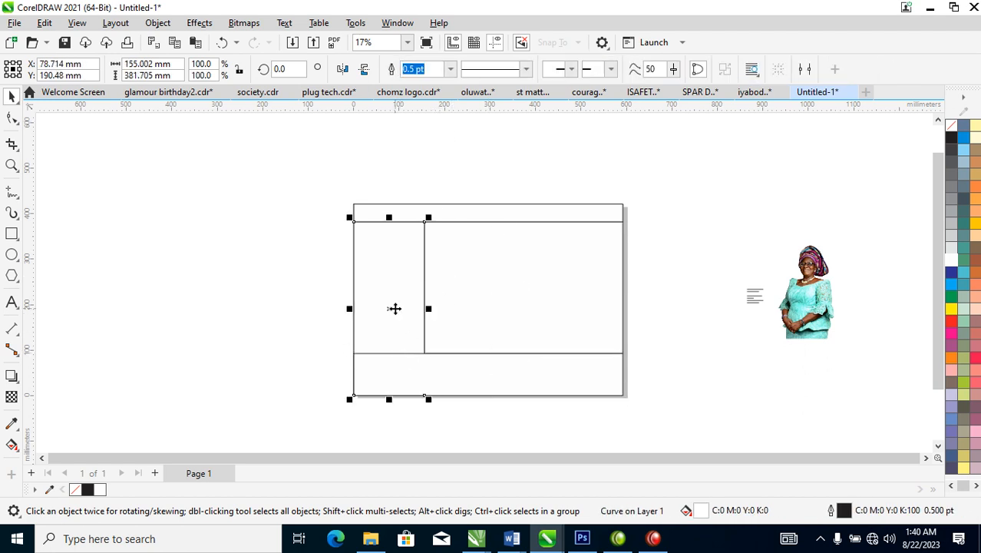
click(453, 385)
shift+click(405, 295)
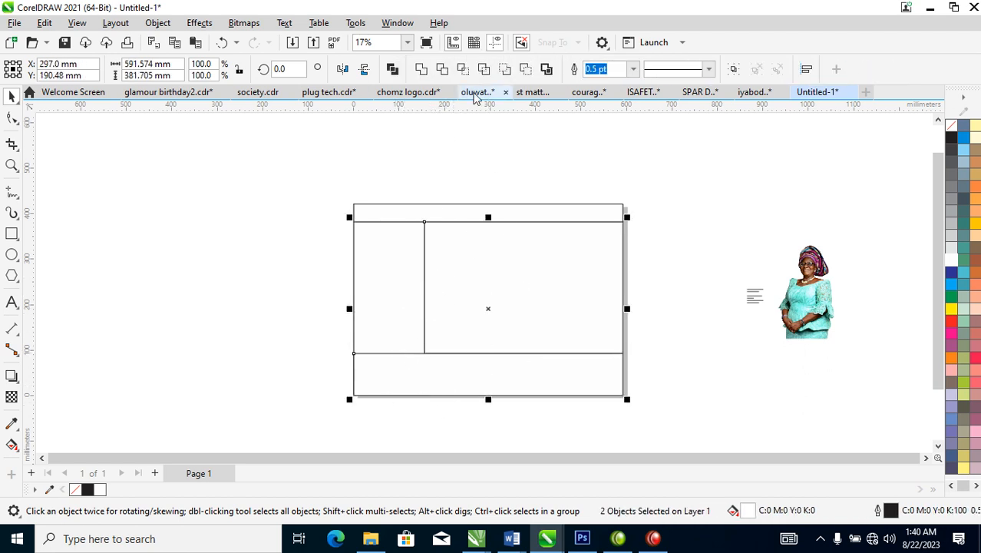
click(442, 71)
click(521, 208)
click(507, 269)
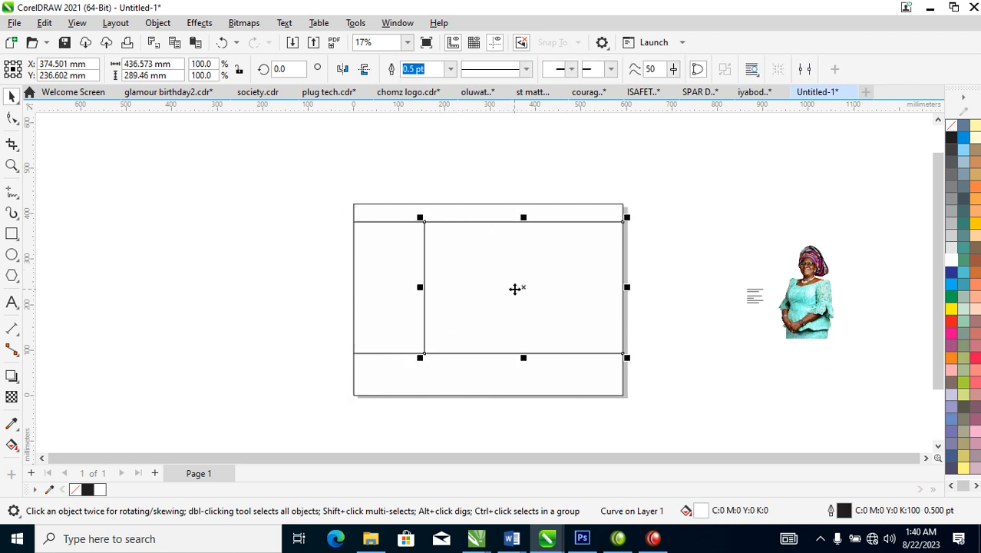
- Move the woman's photo closer to the page, just beyond its right edge
key(z)
drag(318, 175, 878, 391)
drag(829, 327, 630, 304)
key(z)
drag(248, 146, 701, 392)
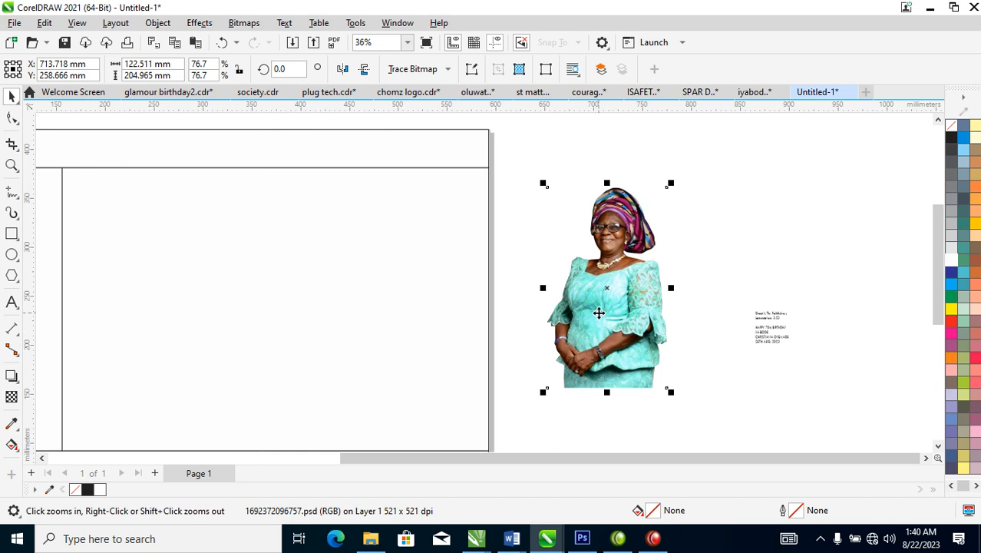
- Shorten the large right-hand panel from its bottom edge to a height of about 224 mm
click(236, 321)
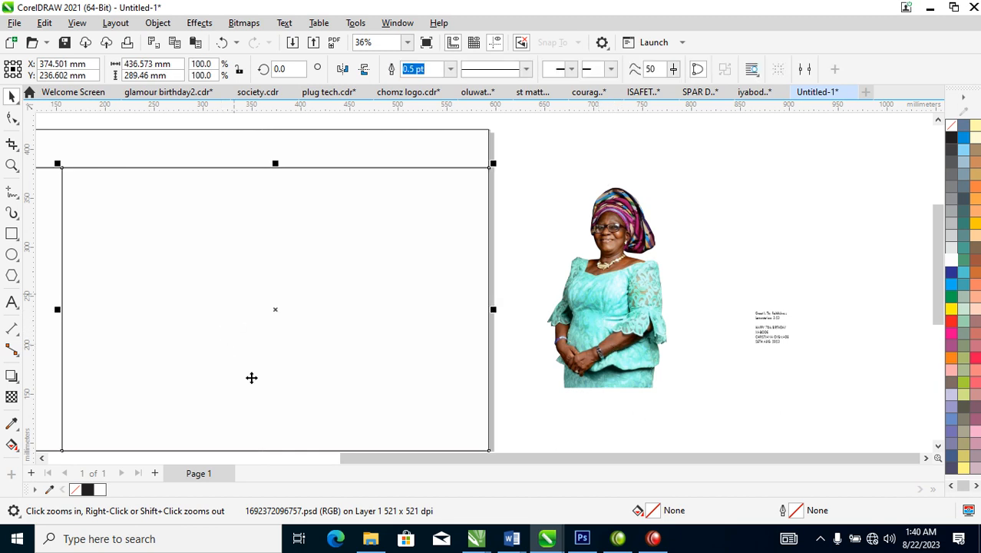
scroll(256, 408, down, 2)
drag(270, 446, 278, 396)
drag(118, 186, 425, 440)
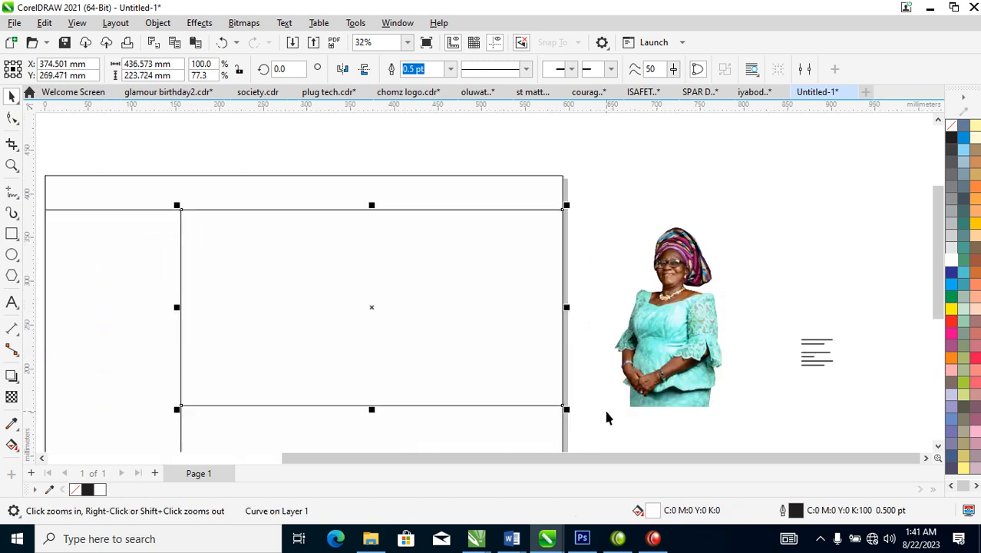
- Fill the large right-hand panel with teal #4BB6A3 sampled from the woman's dress and remove its outline
click(12, 424)
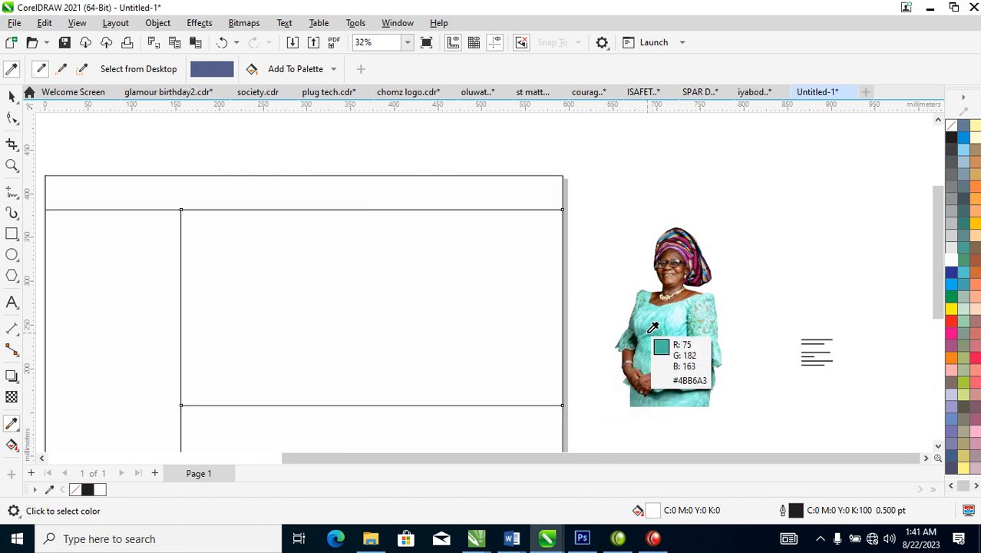
click(649, 331)
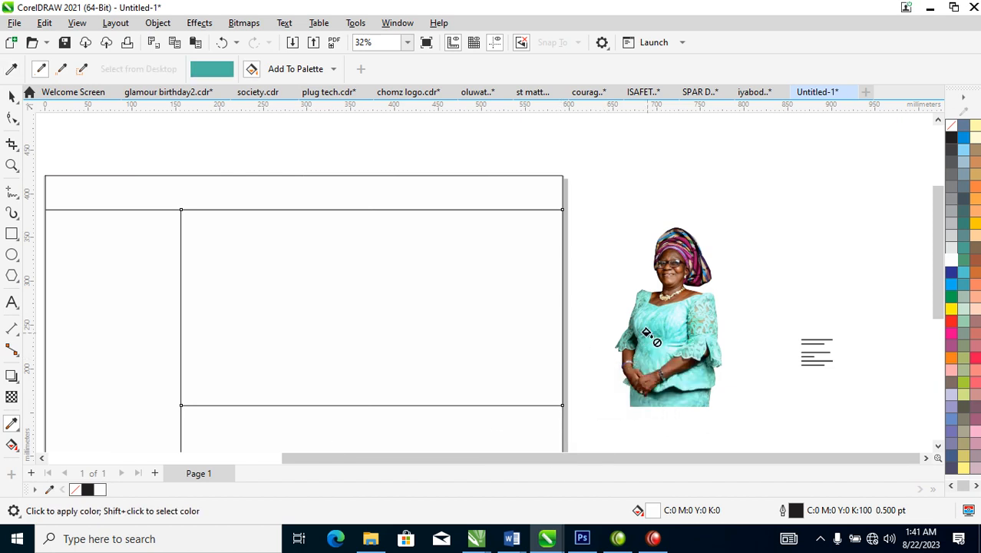
click(379, 286)
key(space)
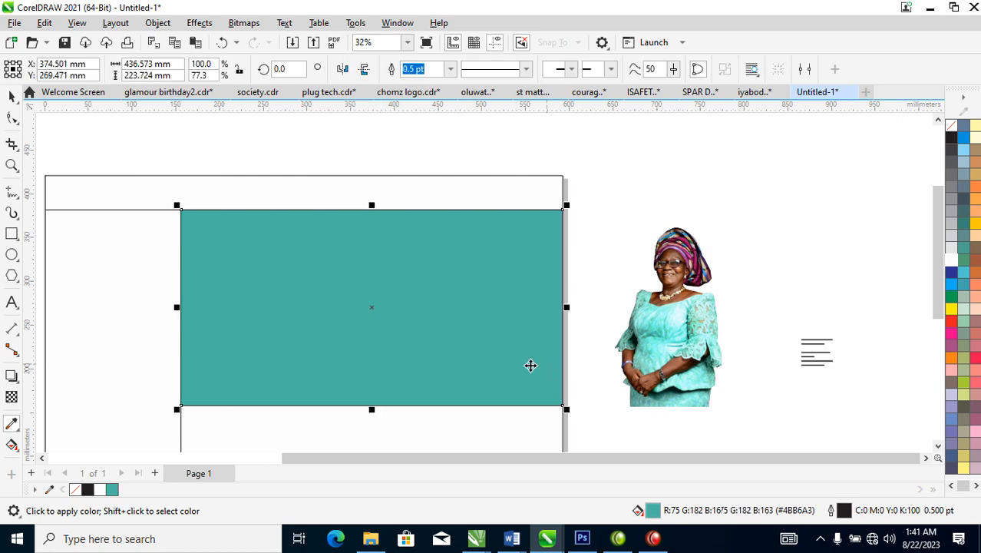
right_click(952, 126)
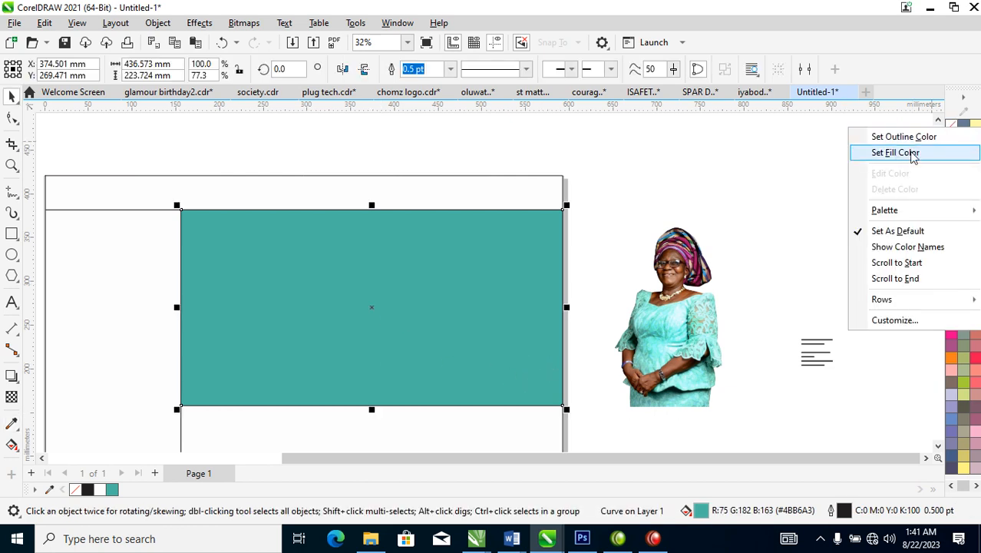
click(924, 136)
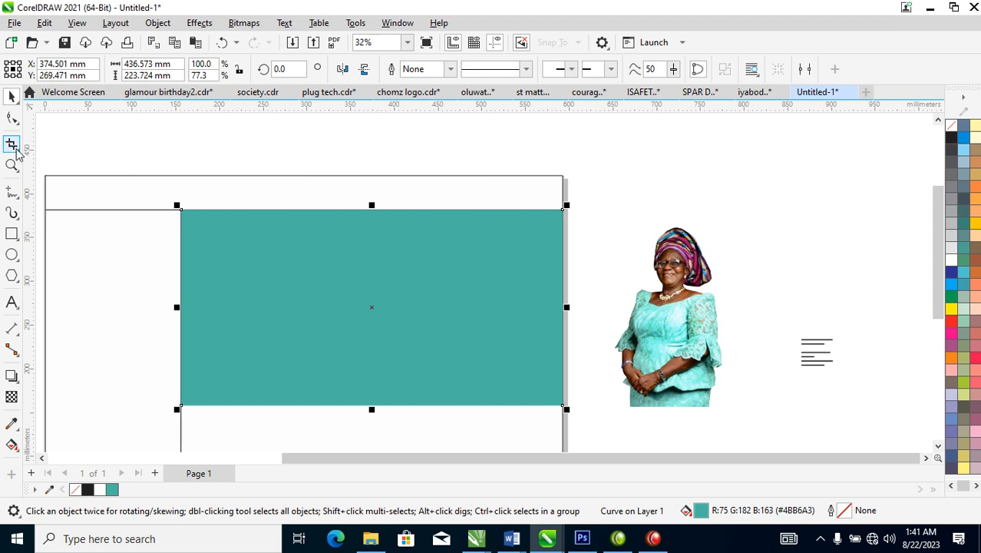
- Activate the Smudge tool and set its brush nib size to 50.8 mm
click(16, 125)
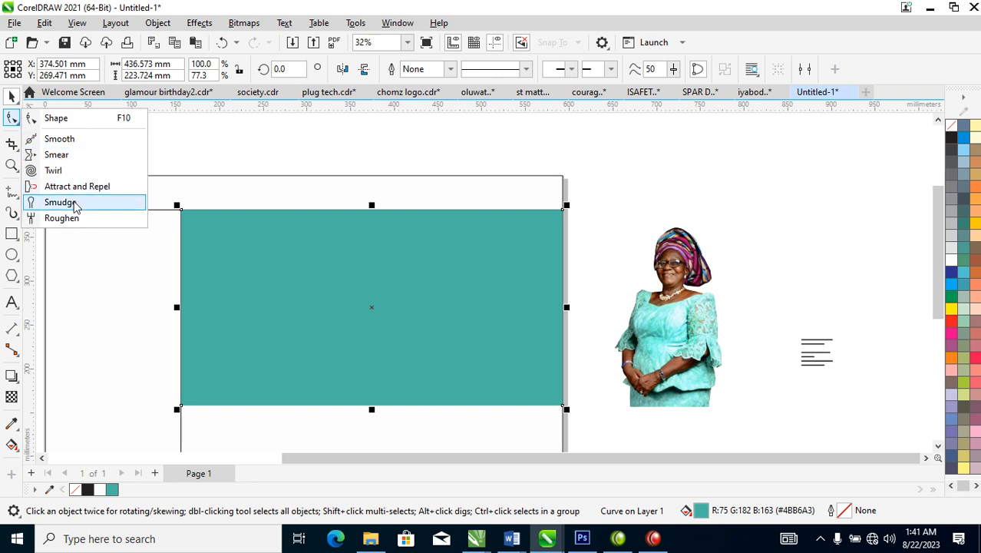
click(74, 204)
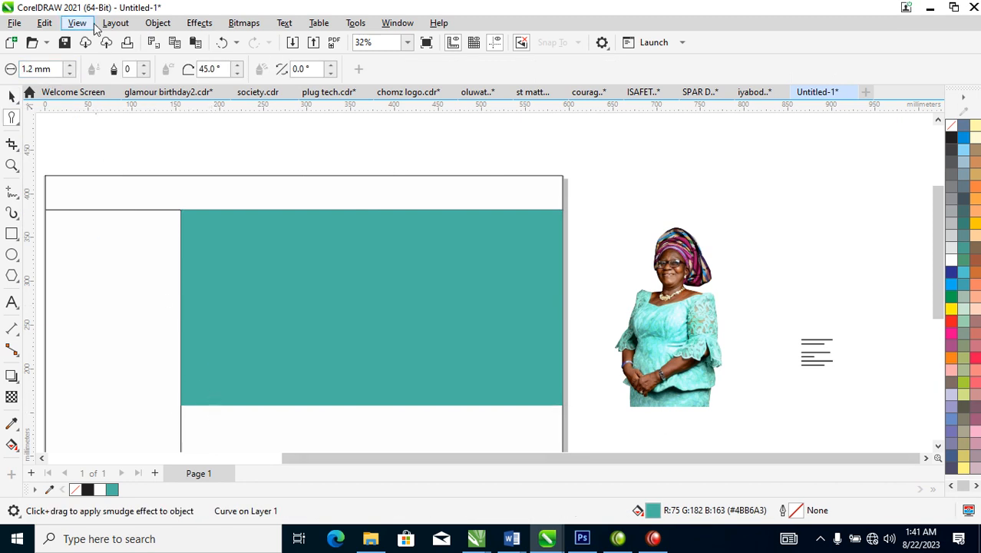
click(70, 65)
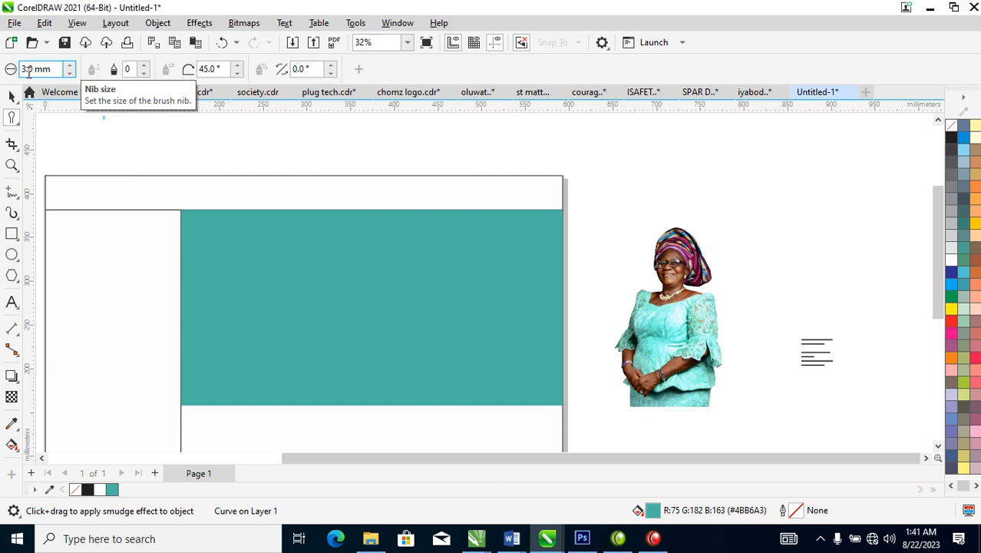
double_click(58, 70)
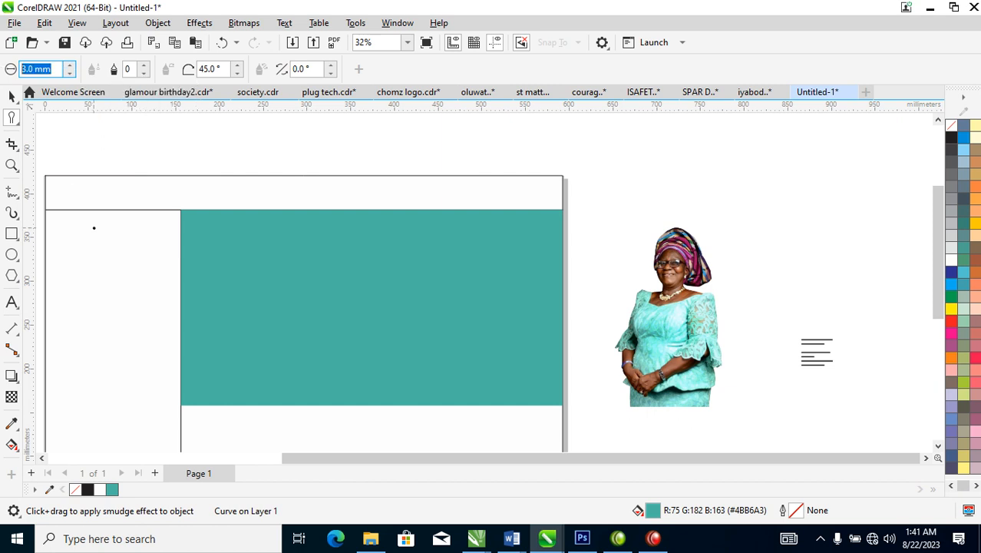
key(Return)
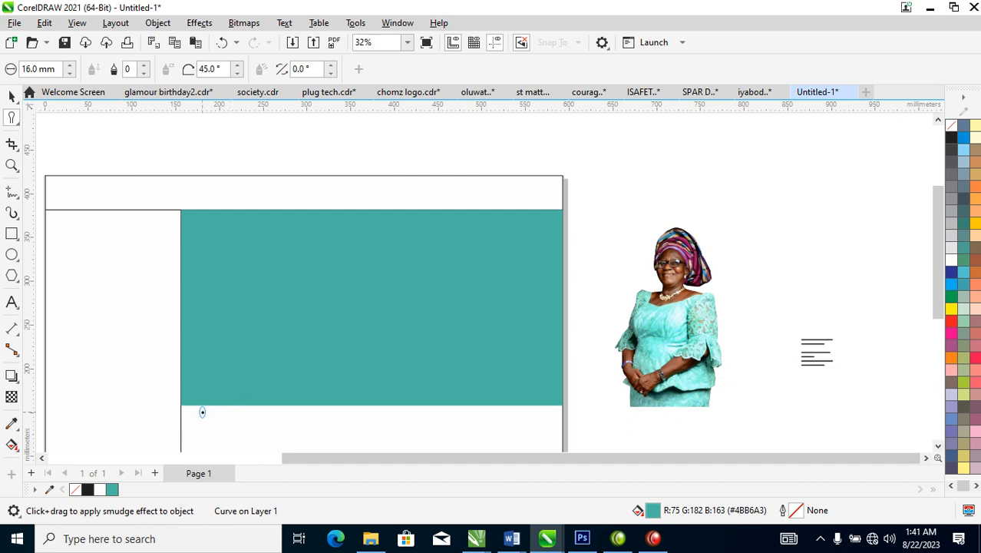
double_click(57, 69)
text(90)
key(Return)
mouse_move(204, 405)
mouse_down()
mouse_move(217, 378)
mouse_move(228, 405)
mouse_move(243, 398)
mouse_move(277, 418)
mouse_move(278, 408)
mouse_move(241, 403)
mouse_move(247, 380)
mouse_up()
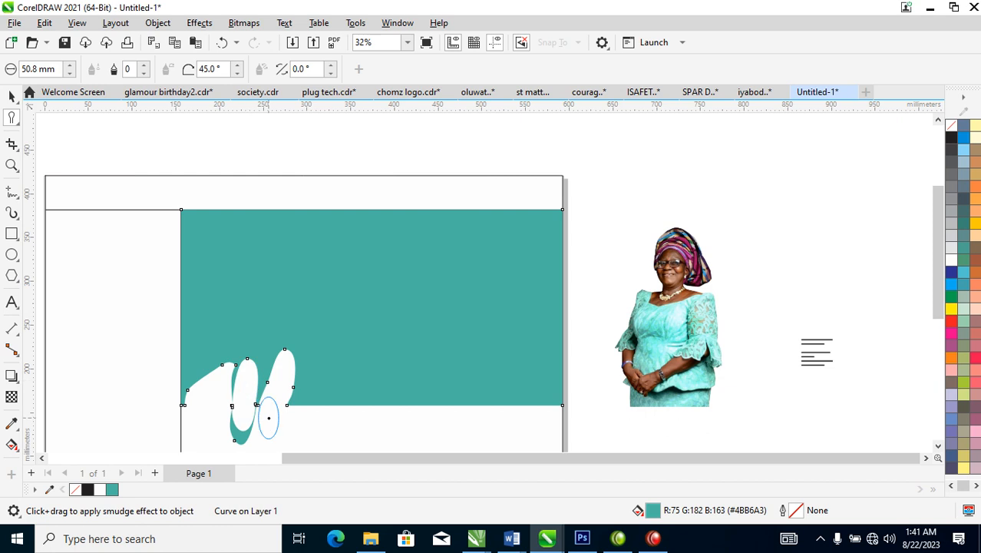
key(ctrl+z)
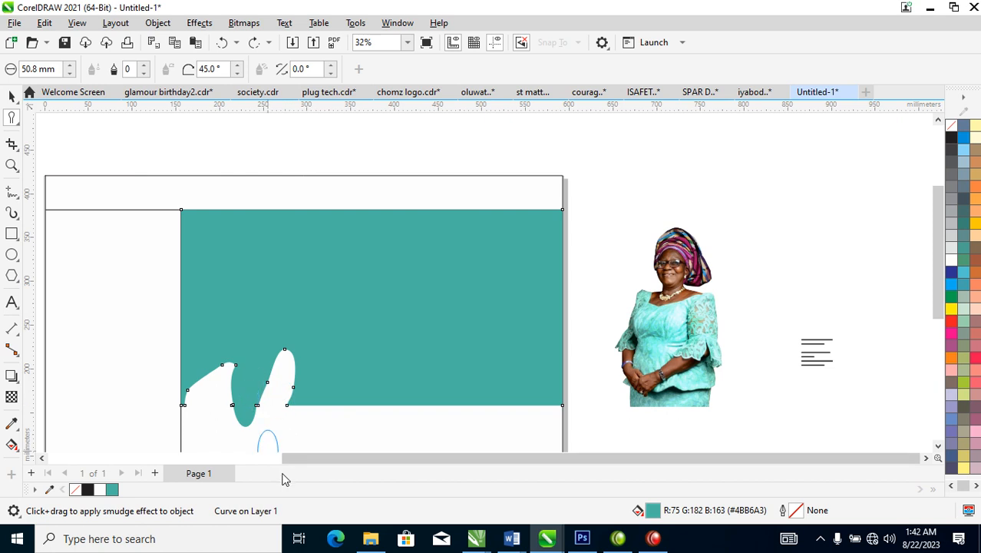
key(ctrl+z)
key(ctrl+z)
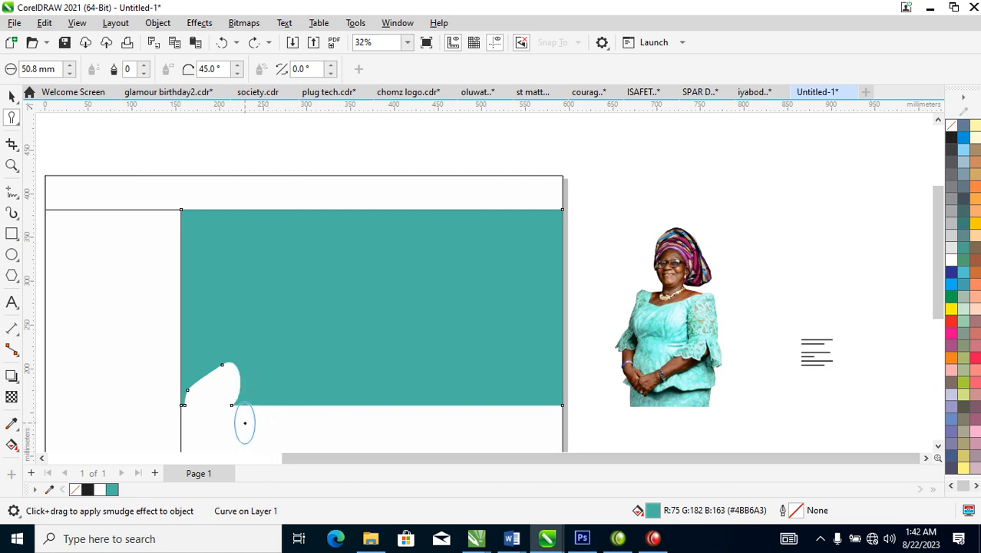
key(ctrl+z)
key(ctrl+z)
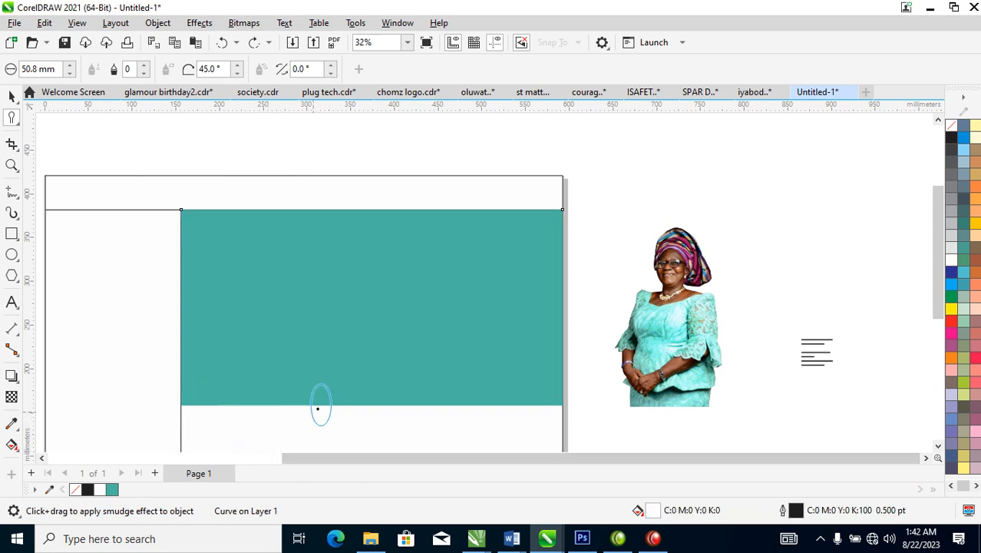
key(space)
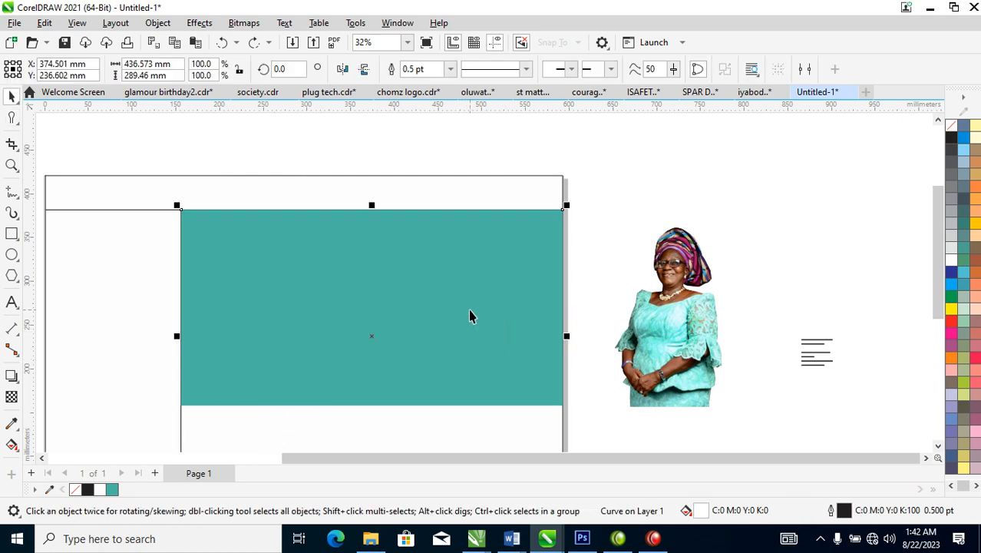
key(space)
drag(352, 390, 337, 445)
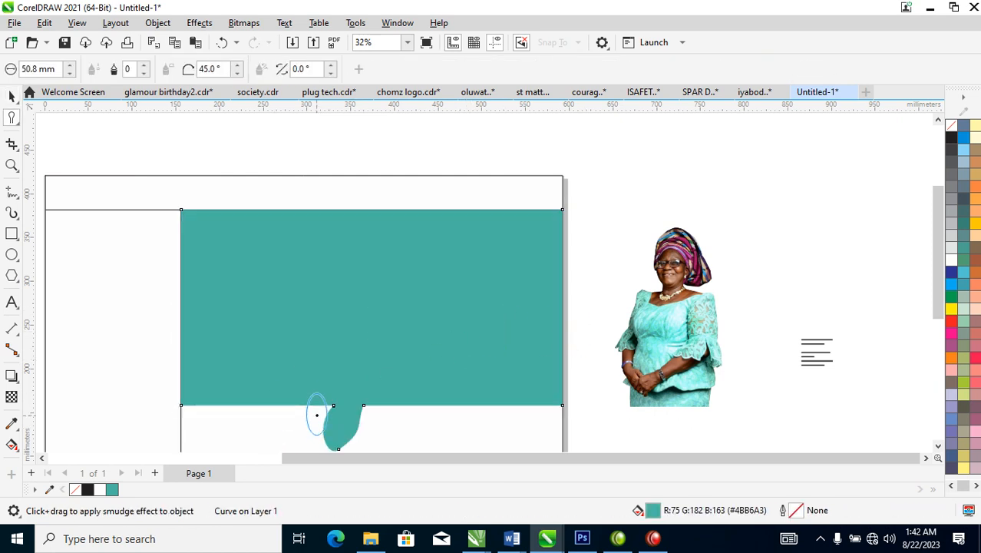
key(ctrl+z)
- Smudge irregular rounded notches and drips along the teal panel's lower edge with the 50.8 mm nib
mouse_move(333, 410)
mouse_down()
mouse_move(333, 390)
mouse_move(298, 387)
mouse_up()
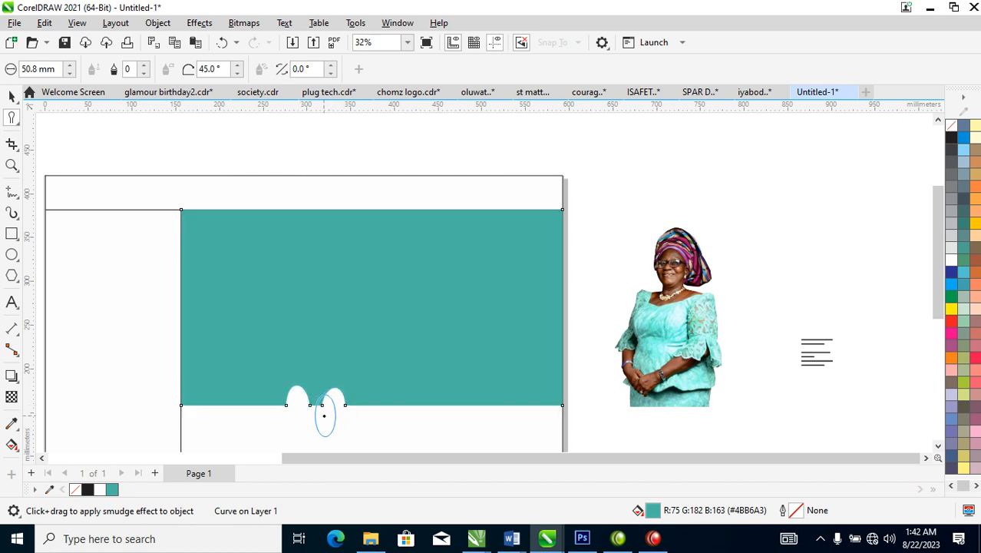
drag(388, 409, 376, 406)
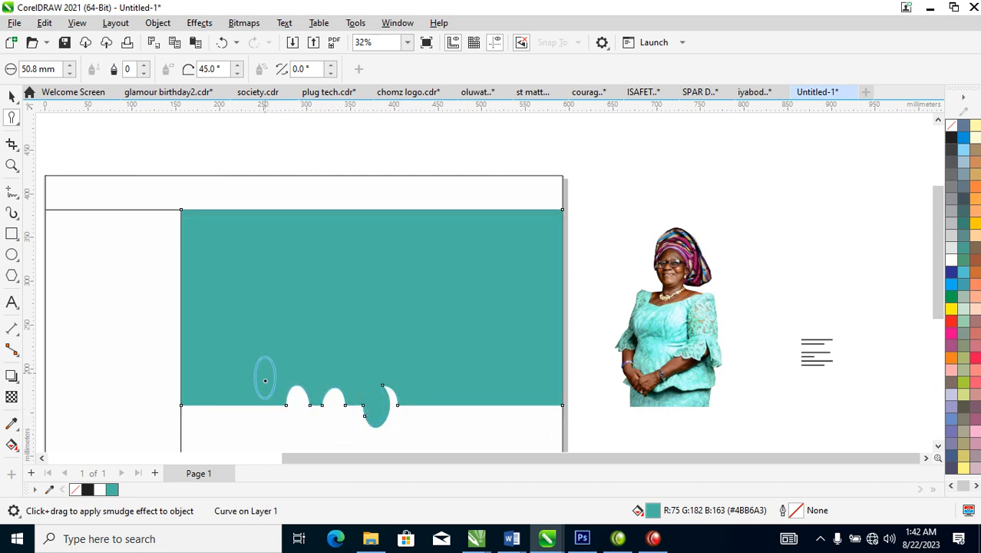
drag(259, 409, 242, 405)
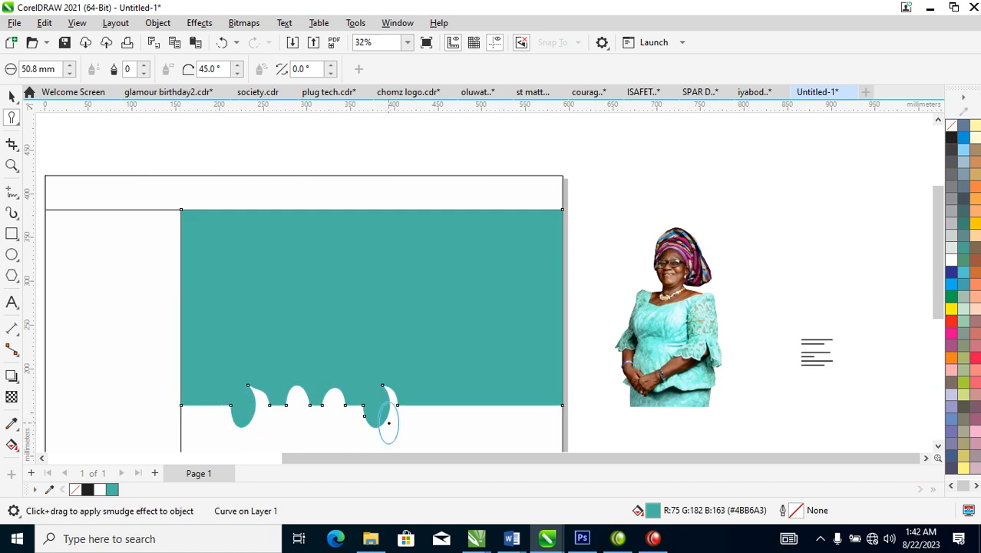
mouse_move(418, 417)
mouse_down()
mouse_move(422, 407)
mouse_move(521, 400)
mouse_up()
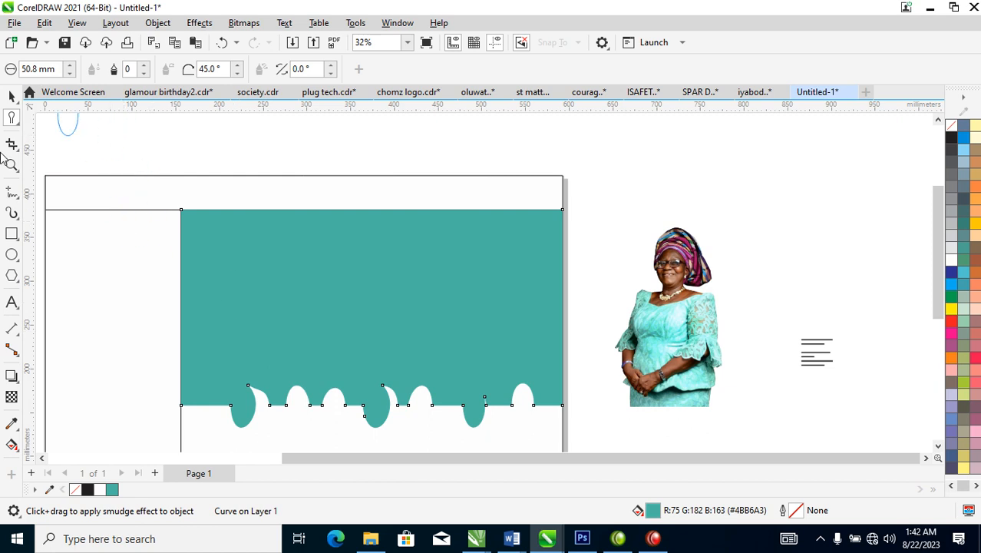
- Smear the notches and drips along the teal panel's lower edge into a ragged, wavy torn edge
click(13, 117)
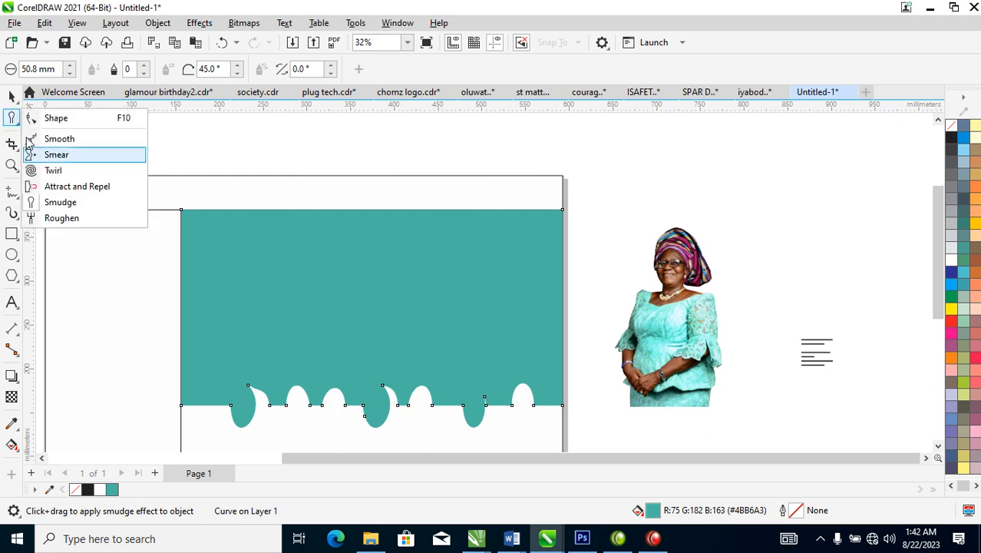
click(62, 154)
drag(240, 428, 228, 397)
mouse_move(227, 432)
mouse_down()
mouse_move(265, 421)
mouse_move(258, 391)
mouse_move(304, 394)
mouse_move(295, 388)
mouse_move(298, 410)
mouse_up()
drag(358, 412, 352, 391)
drag(385, 433, 382, 399)
drag(477, 422, 485, 396)
mouse_move(542, 414)
mouse_down()
mouse_move(541, 391)
mouse_move(542, 410)
mouse_move(570, 421)
mouse_move(564, 378)
mouse_up()
mouse_move(505, 411)
mouse_down()
mouse_move(499, 367)
mouse_move(457, 407)
mouse_move(429, 393)
mouse_move(393, 398)
mouse_up()
drag(370, 429, 365, 399)
mouse_move(350, 448)
mouse_down()
mouse_move(353, 398)
mouse_move(333, 398)
mouse_up()
drag(304, 424, 303, 396)
mouse_move(265, 431)
mouse_down()
mouse_move(259, 395)
mouse_move(241, 398)
mouse_up()
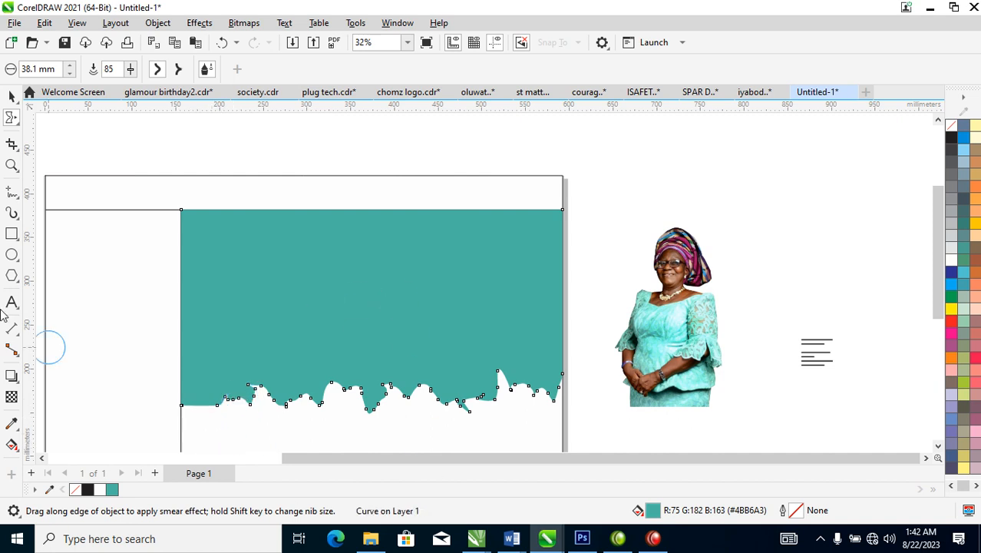
- PowerClip the torn-edge teal shape inside the large right-hand frame and enlarge it to about 561 × 299 mm
click(11, 96)
drag(510, 315, 204, 269)
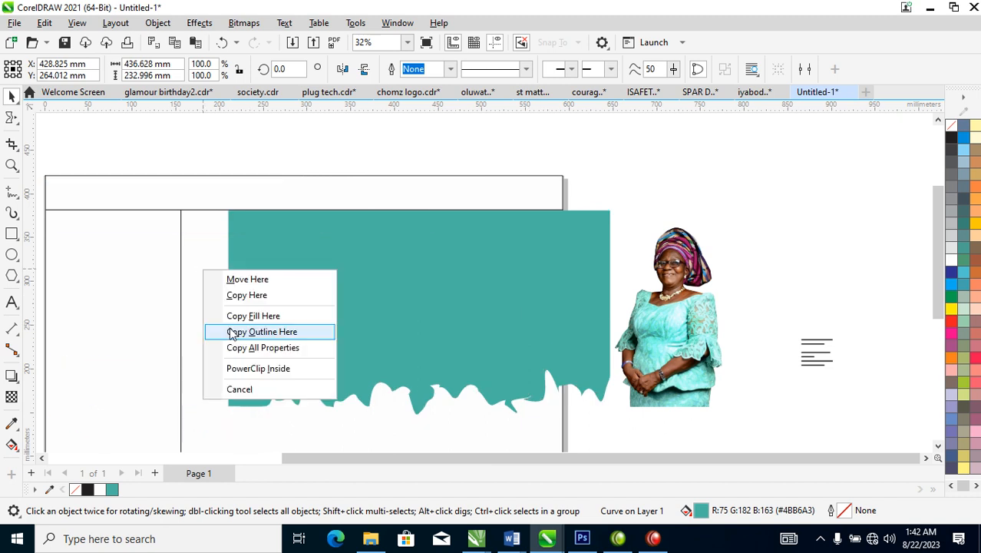
ctrl+click(237, 257)
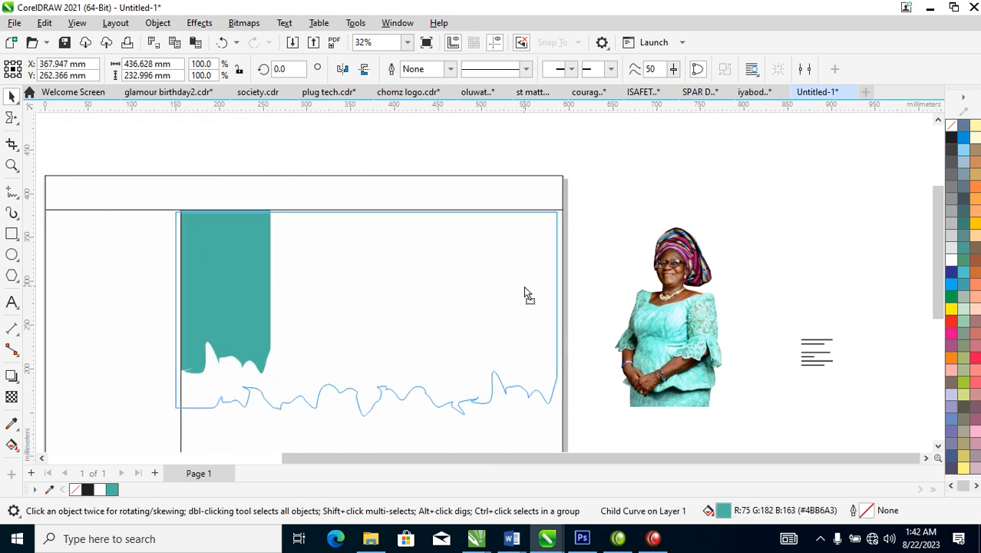
drag(568, 210, 621, 181)
scroll(625, 297, down, 2)
key(F2)
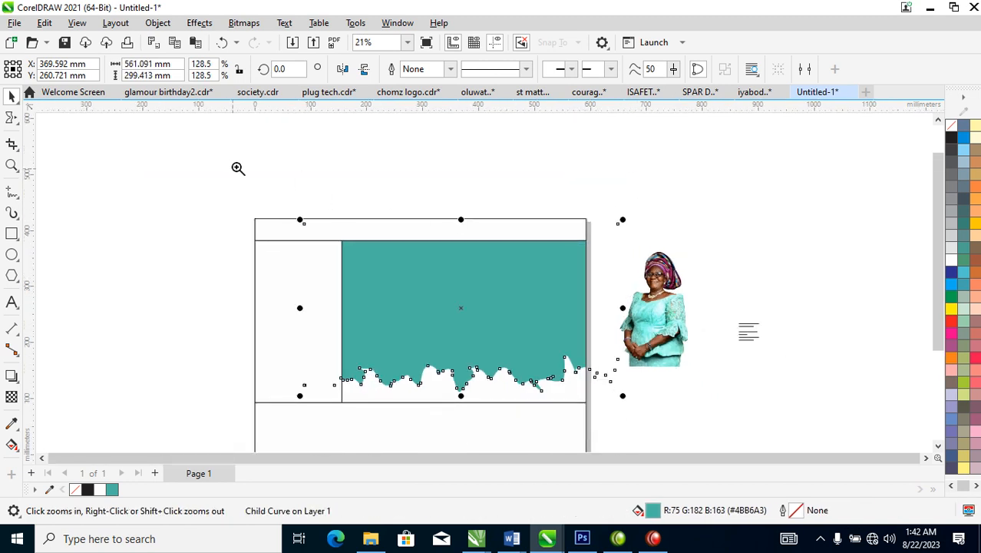
- Reposition the clipped teal shape and rotate it slightly clockwise so its torn edge slopes down toward the right
drag(235, 167, 772, 434)
mouse_move(497, 326)
mouse_down()
mouse_move(508, 282)
mouse_move(501, 322)
mouse_move(514, 331)
mouse_up()
click(553, 257)
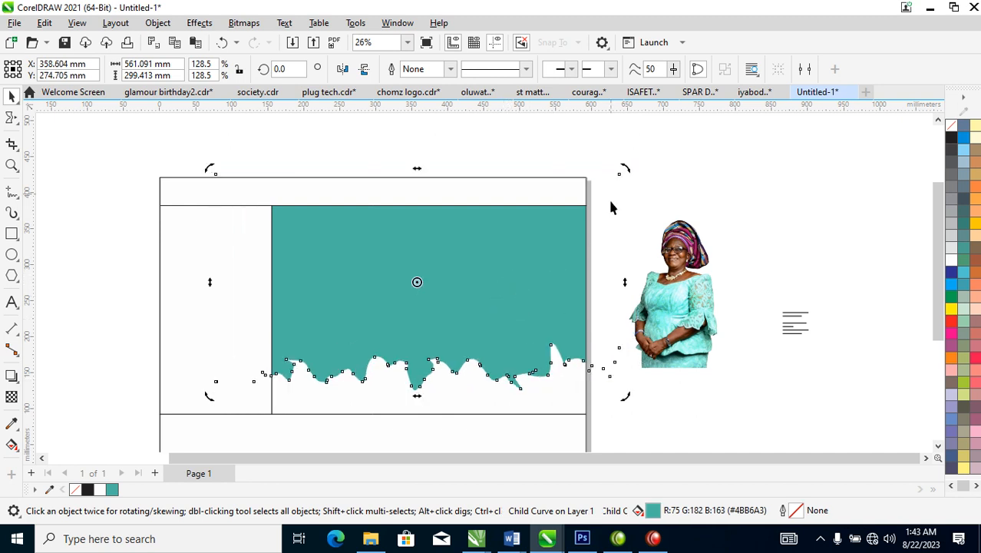
drag(625, 171, 645, 200)
- PowerClip the woman's photo inside the large frame, enlarge it to about 219 × 366 mm and place it at the frame's right side
click(703, 315)
drag(705, 312, 541, 376)
click(390, 354)
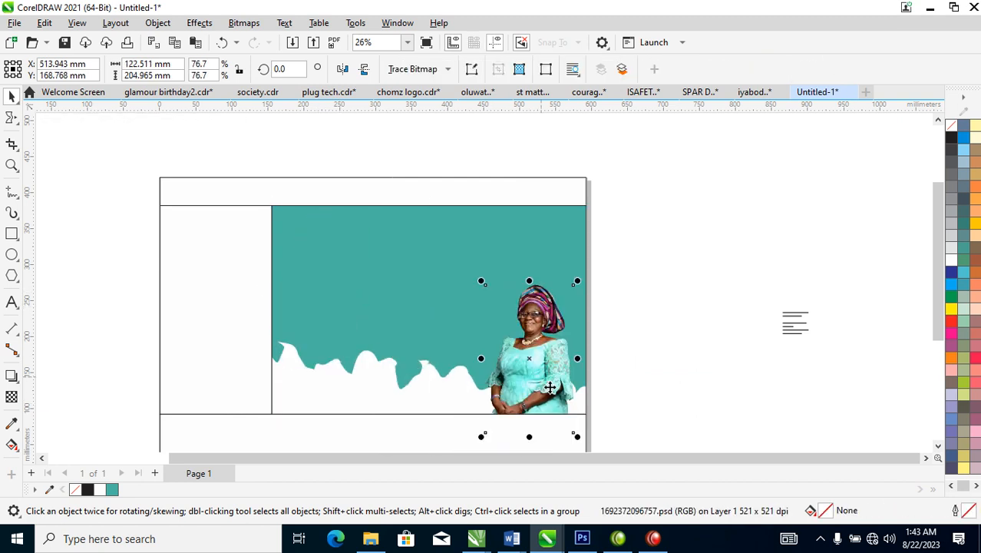
drag(579, 284, 612, 222)
drag(550, 342, 529, 328)
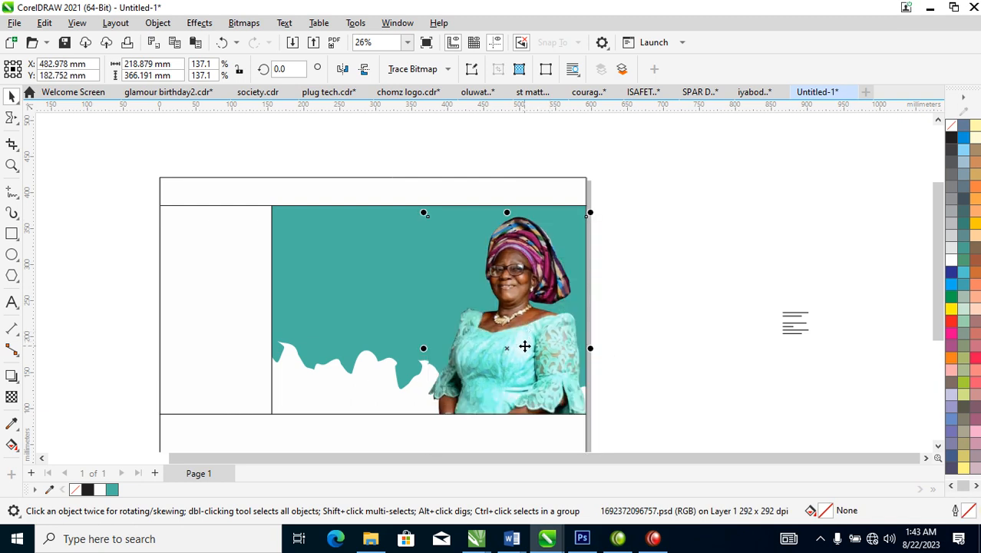
- Enlarge the greeting text block to about 54.8 pt and move it onto the teal area beside the photo
click(788, 325)
click(792, 321)
drag(779, 308, 665, 229)
drag(778, 240, 402, 247)
key(F2)
drag(134, 165, 652, 367)
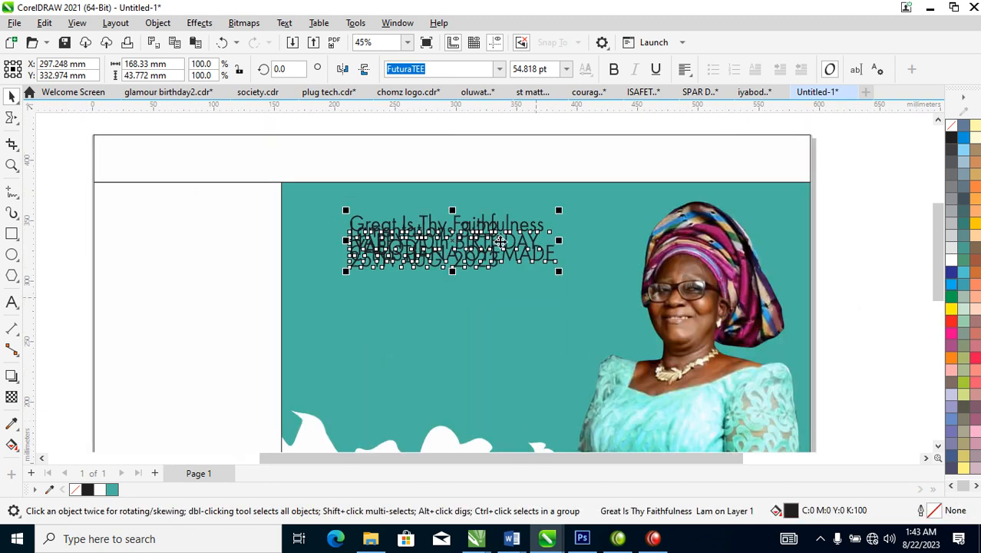
- Increase the greeting text's line spacing with the Shape tool until the block is about 137 mm high
click(13, 116)
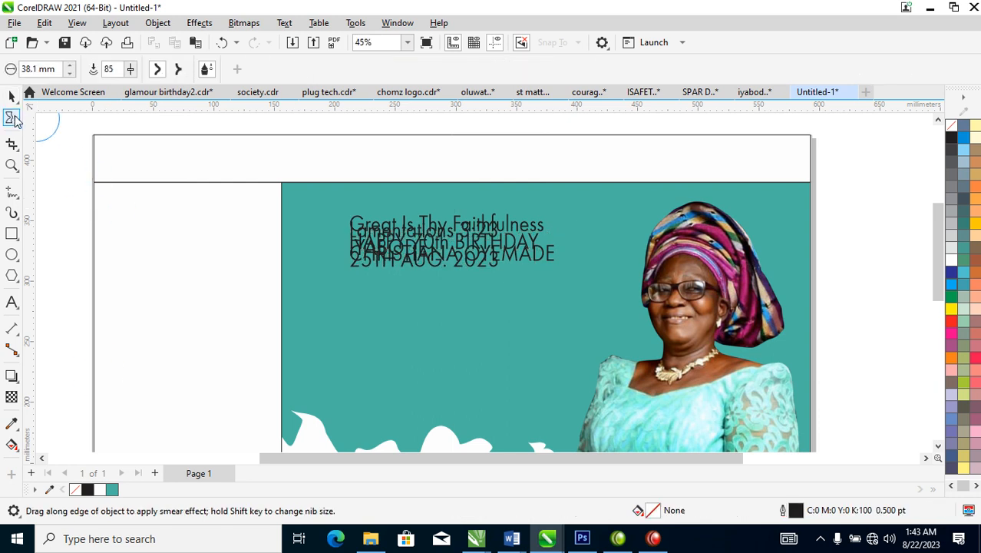
click(17, 123)
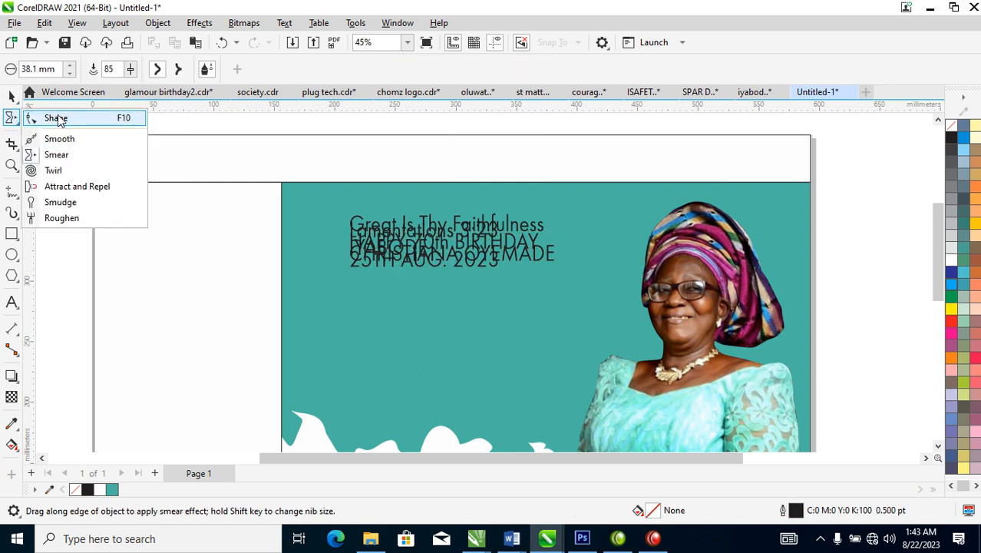
click(52, 116)
click(363, 266)
drag(344, 273, 346, 354)
key(space)
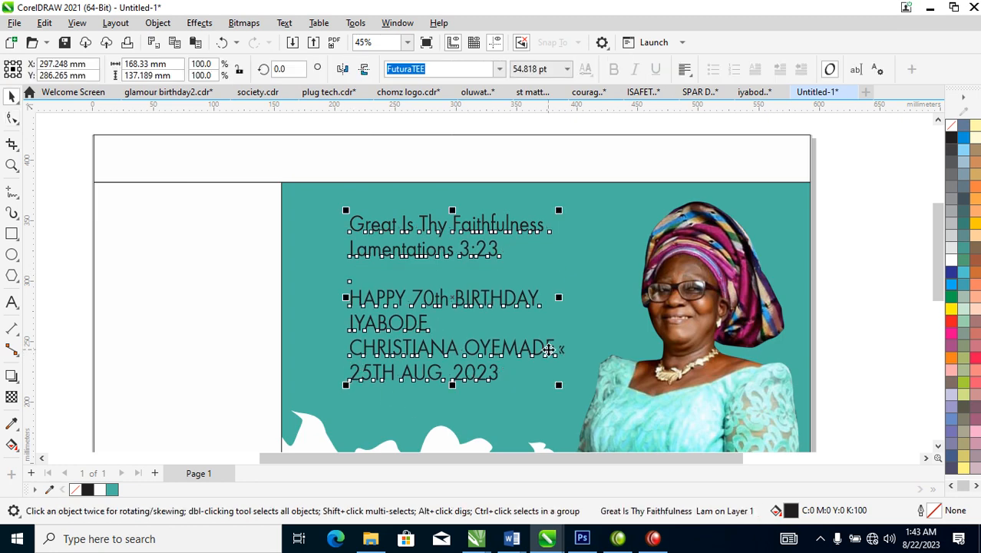
- Break the greeting text apart into separate FuturaTEE lines and clear the transformations on all of them
key(ctrl+k)
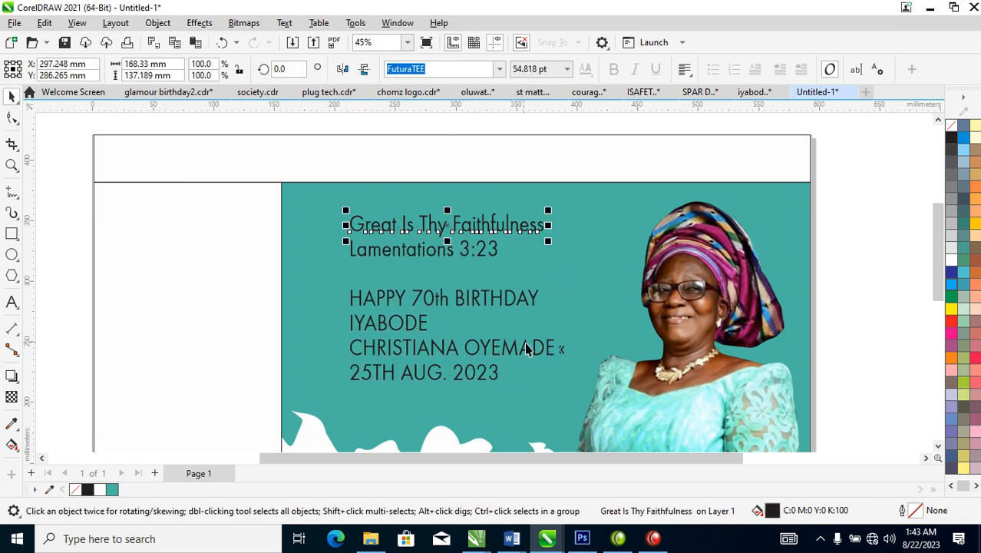
click(499, 70)
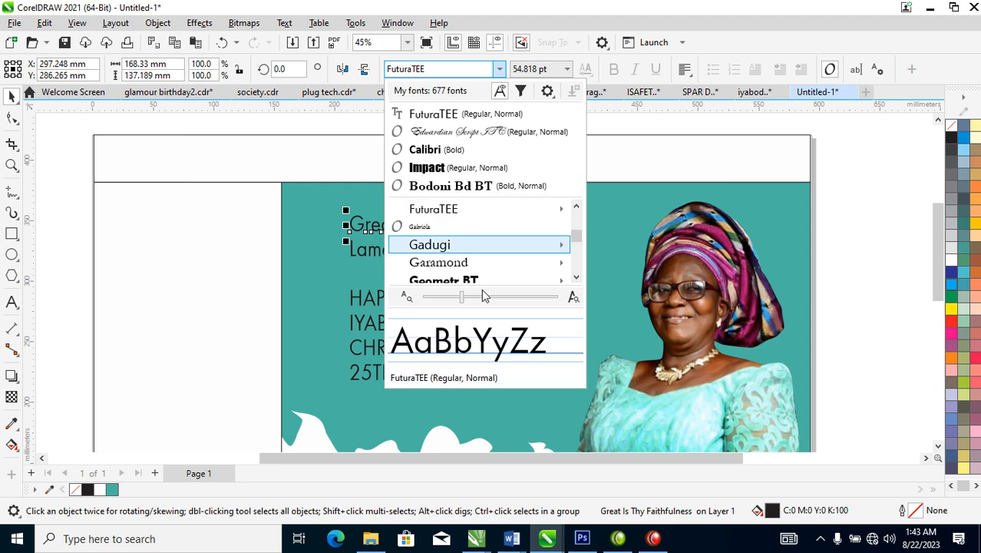
click(477, 115)
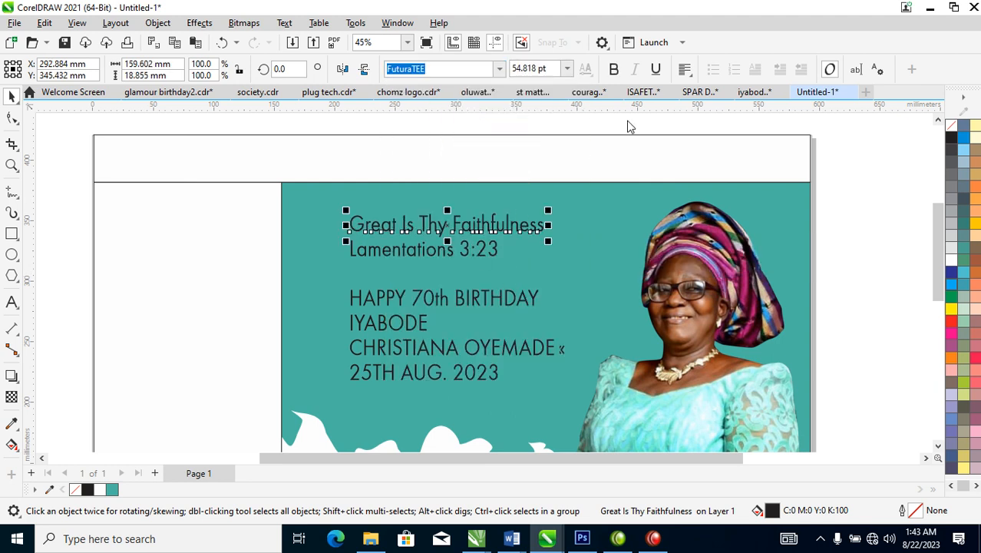
drag(283, 184, 661, 399)
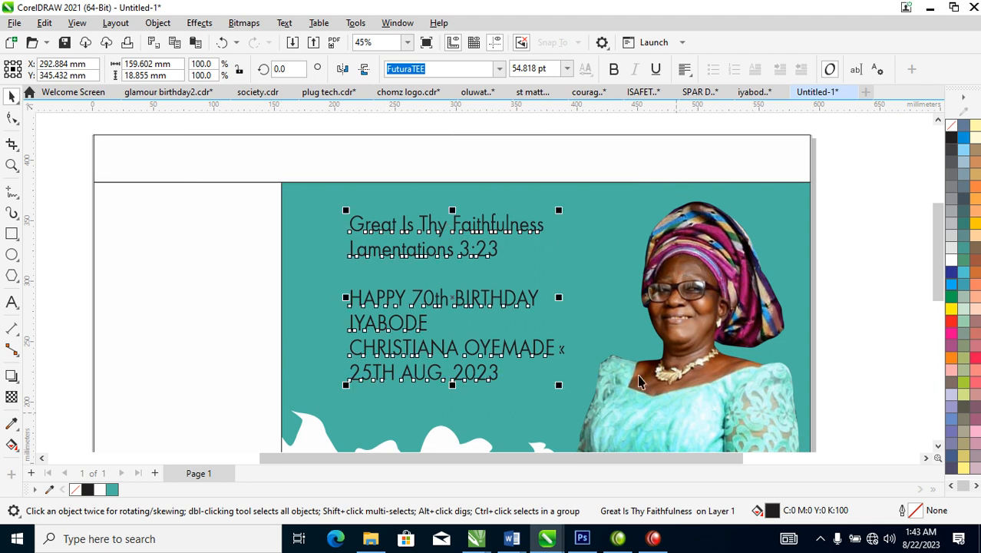
click(147, 25)
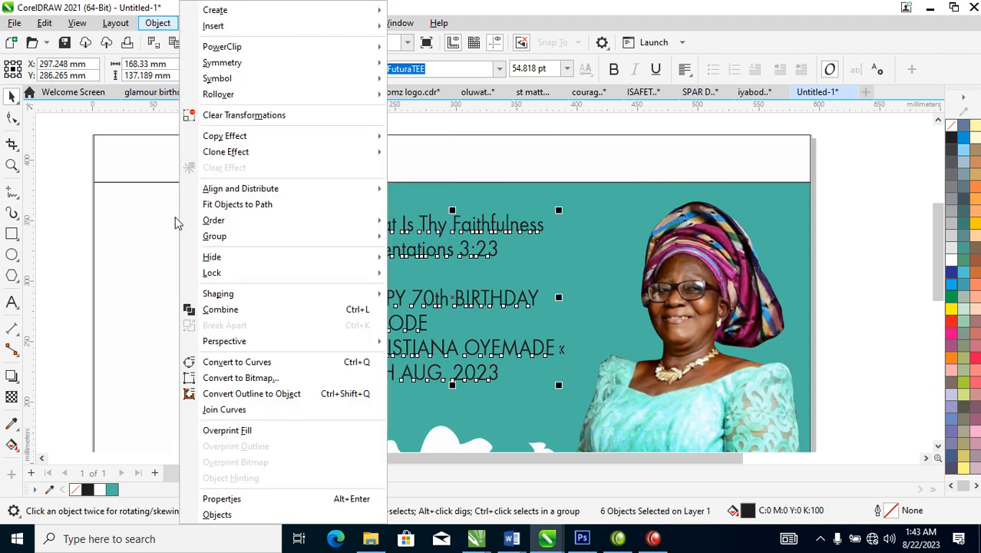
click(231, 114)
click(881, 290)
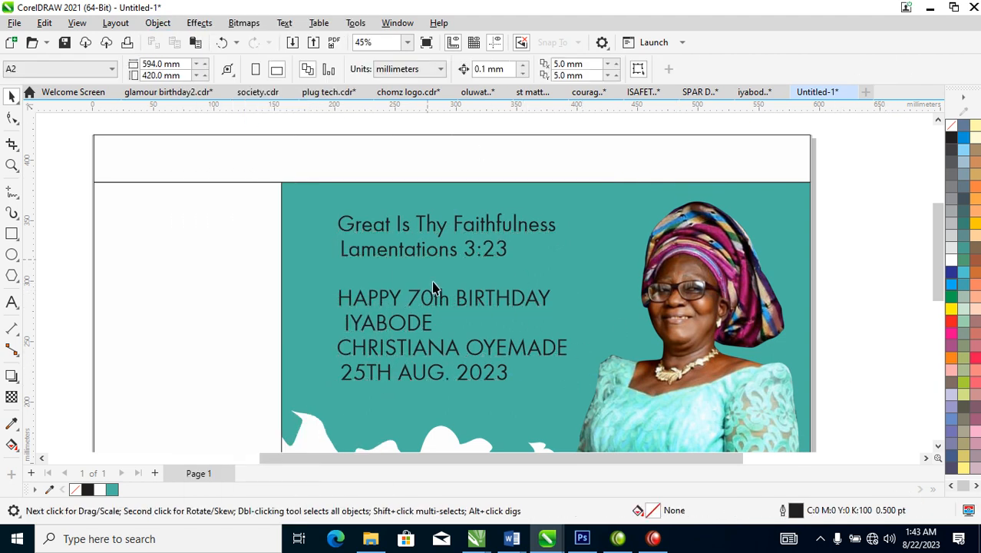
- Fill the two scripture lines at the head of the greeting with white
drag(303, 203, 700, 281)
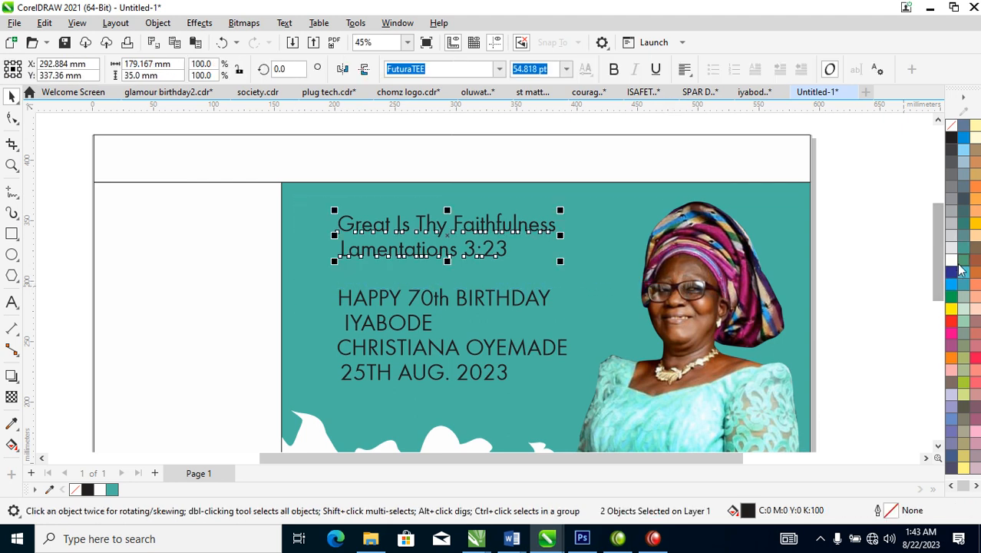
drag(268, 300, 614, 387)
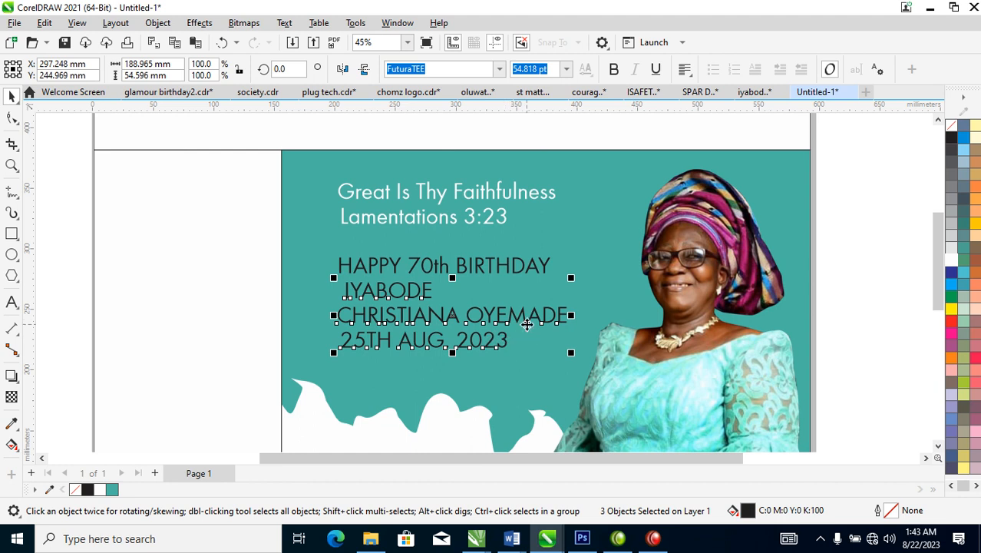
click(527, 319)
drag(275, 264, 659, 370)
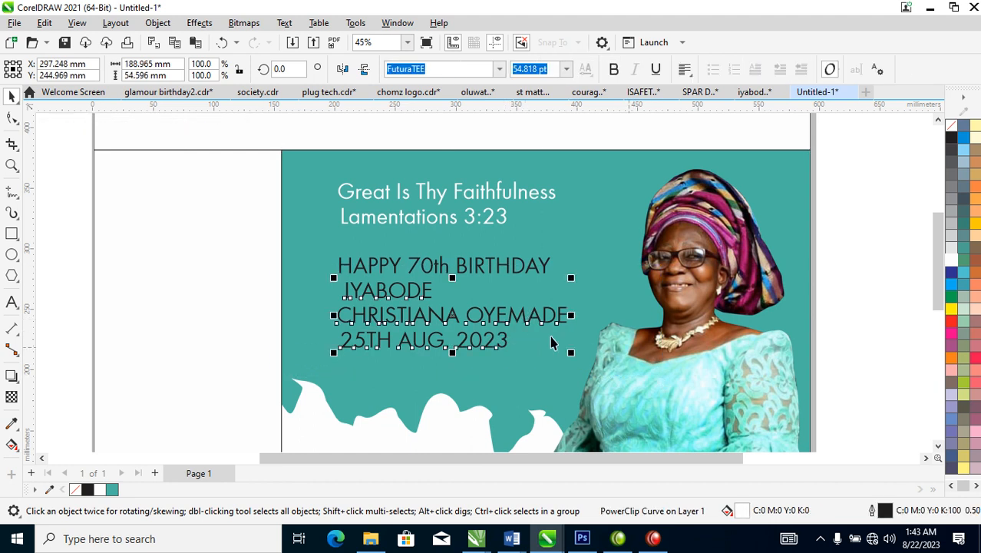
click(853, 303)
- Move the date onto the white torn area, lower the two name lines, and place HAPPY 70th BIRTHDAY just under the scripture reference
drag(492, 338, 490, 441)
drag(469, 285, 469, 337)
drag(428, 262, 422, 315)
drag(444, 234, 466, 224)
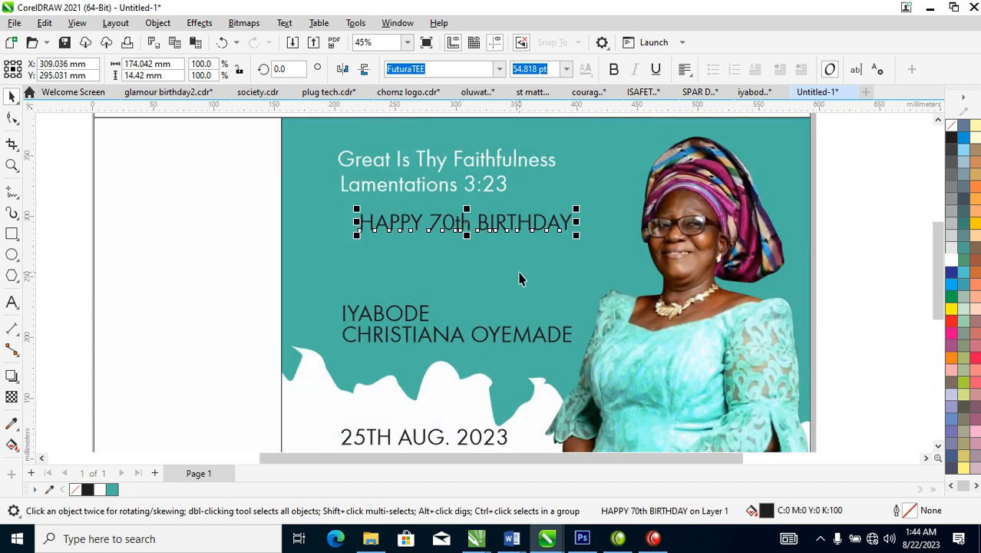
- Break HAPPY 70th BIRTHDAY into separate words, then make 70th bold and enlarge it to about 106 pt below HAPPY
key(ctrl+k)
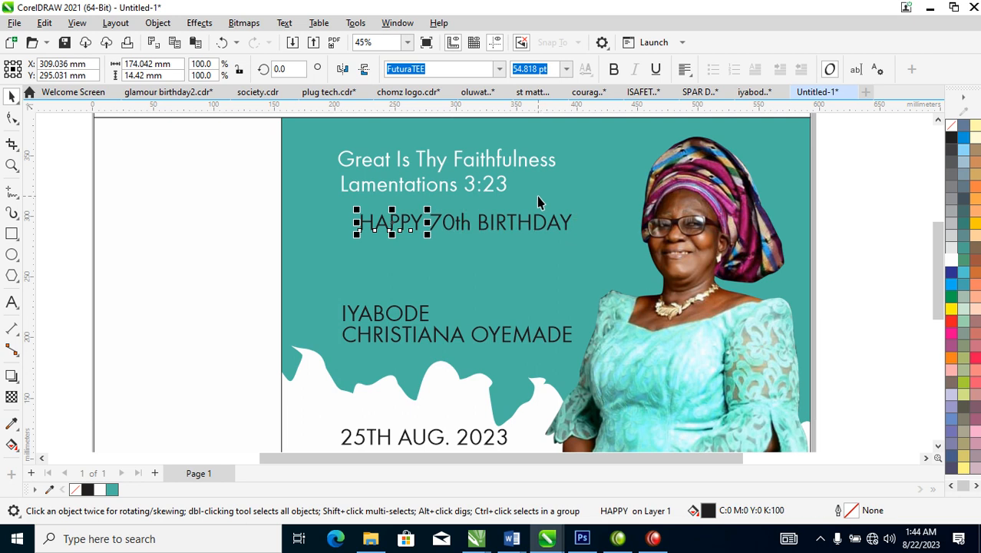
mouse_move(443, 231)
mouse_down()
mouse_move(366, 260)
mouse_move(445, 232)
mouse_up()
key(ctrl+b)
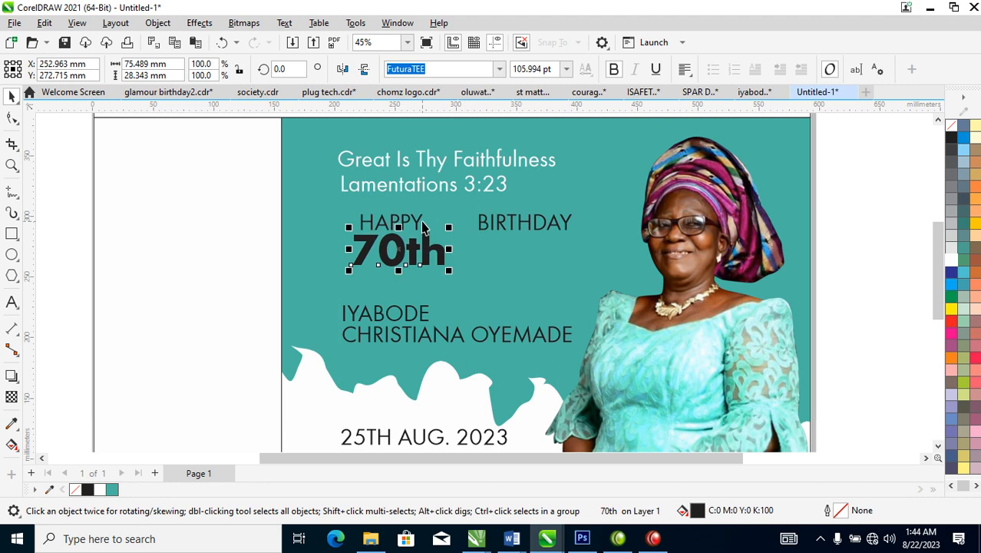
- Shrink HAPPY to about 26 pt above 70th and widen its letter spacing with the Shape tool
click(416, 219)
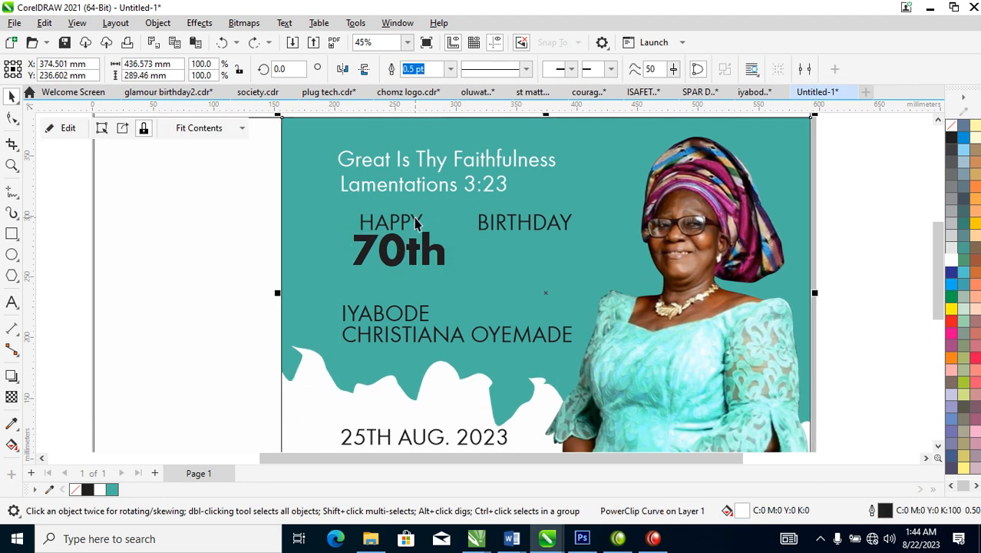
click(418, 224)
drag(429, 211, 398, 217)
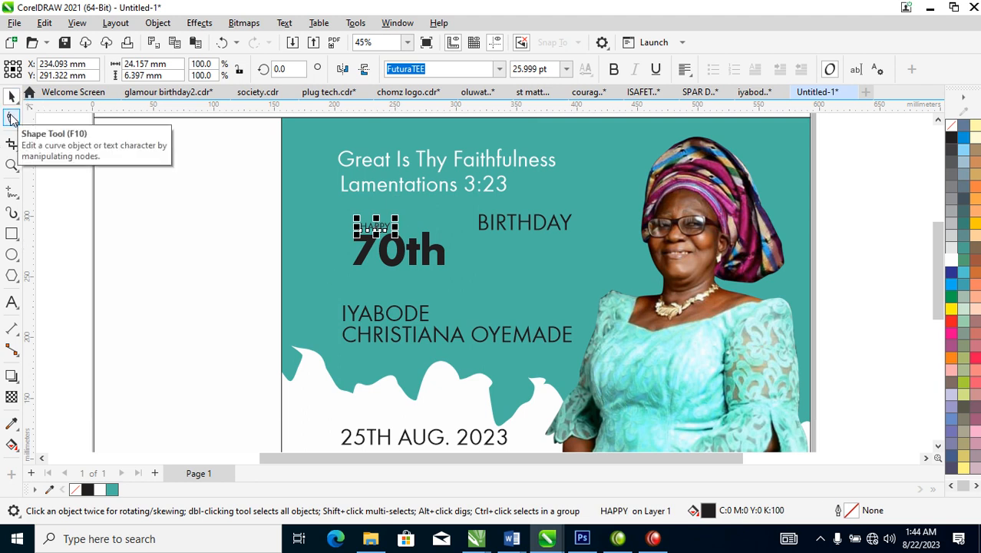
click(12, 118)
drag(396, 235, 396, 216)
key(space)
- Place BIRTHDAY beneath 70th at about 27.2 pt and spread its letters to about 73 mm wide
drag(514, 223, 385, 280)
drag(446, 269, 419, 278)
key(space)
key(space)
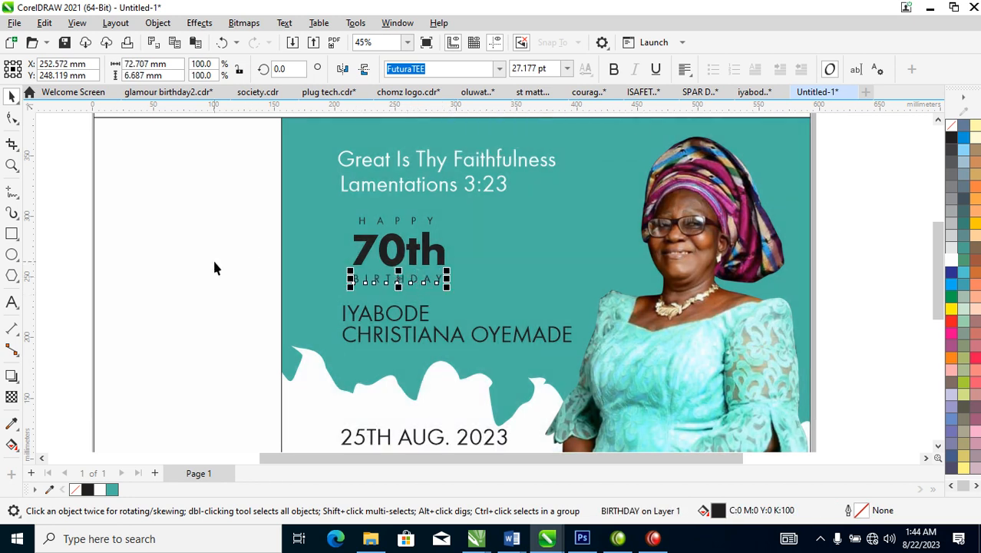
- Draw a rectangle about 89 × 71 mm around the birthday words and fill it with the background teal
click(11, 233)
drag(351, 201, 463, 291)
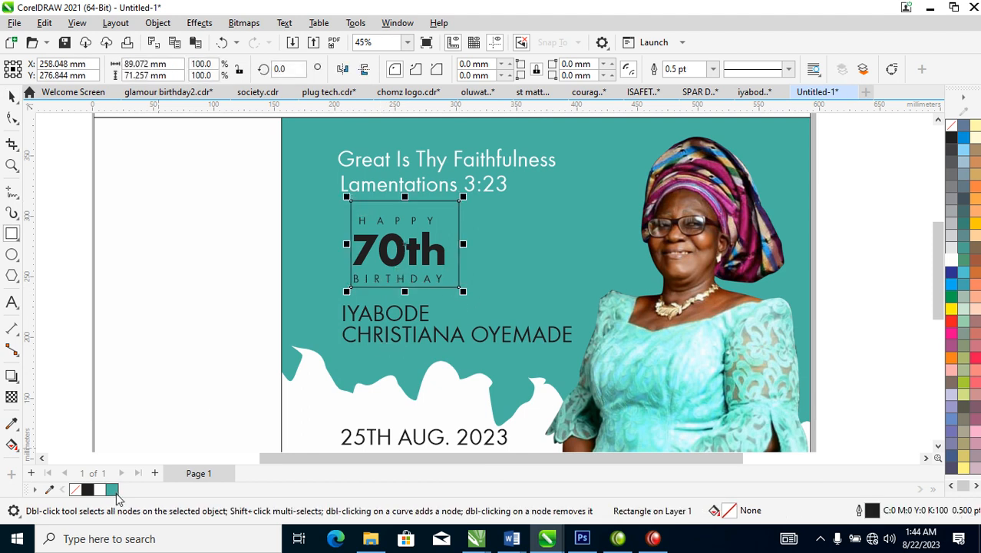
click(114, 494)
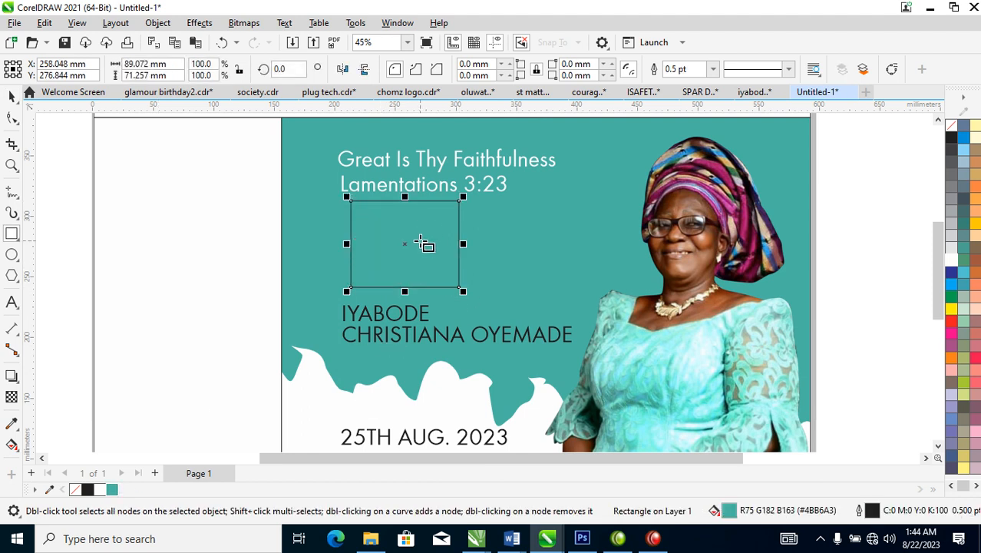
- Apply a downward fountain fill to the rectangle, ending in dark teal C91 M60 Y67 K71
key(g)
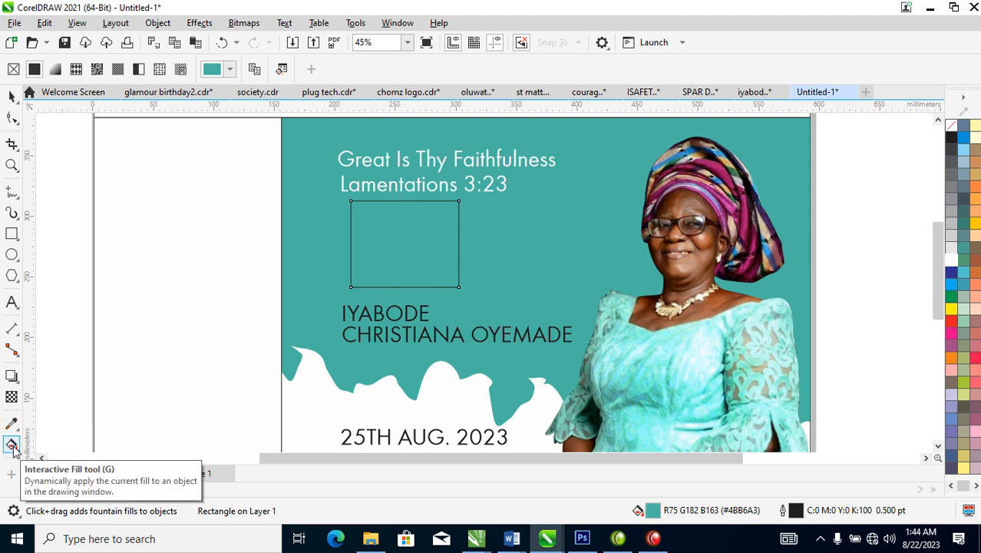
drag(394, 193, 407, 280)
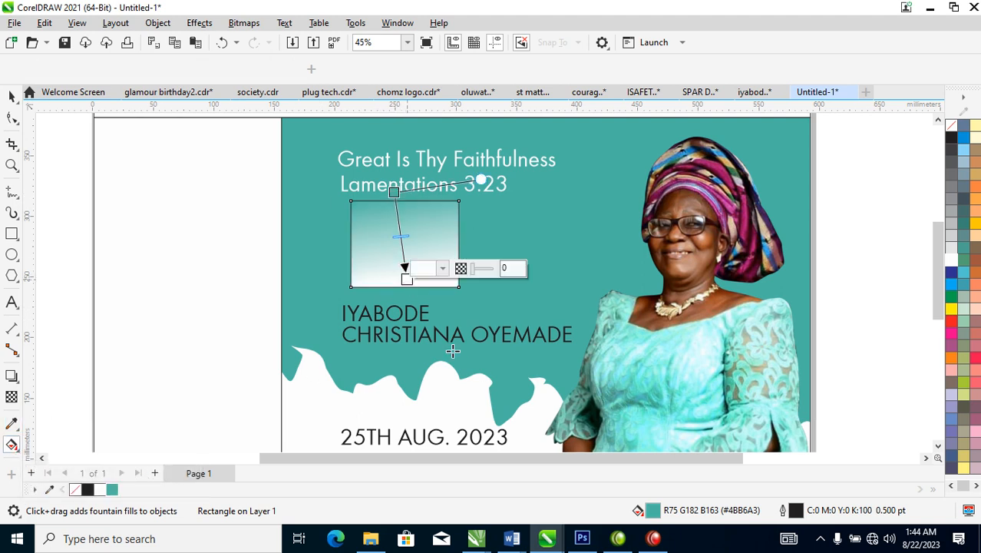
click(430, 268)
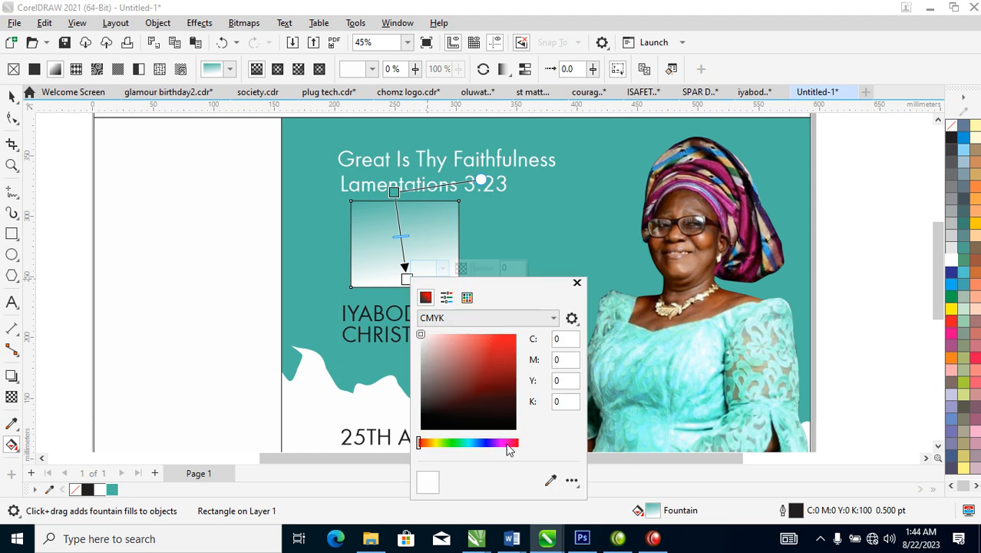
click(469, 442)
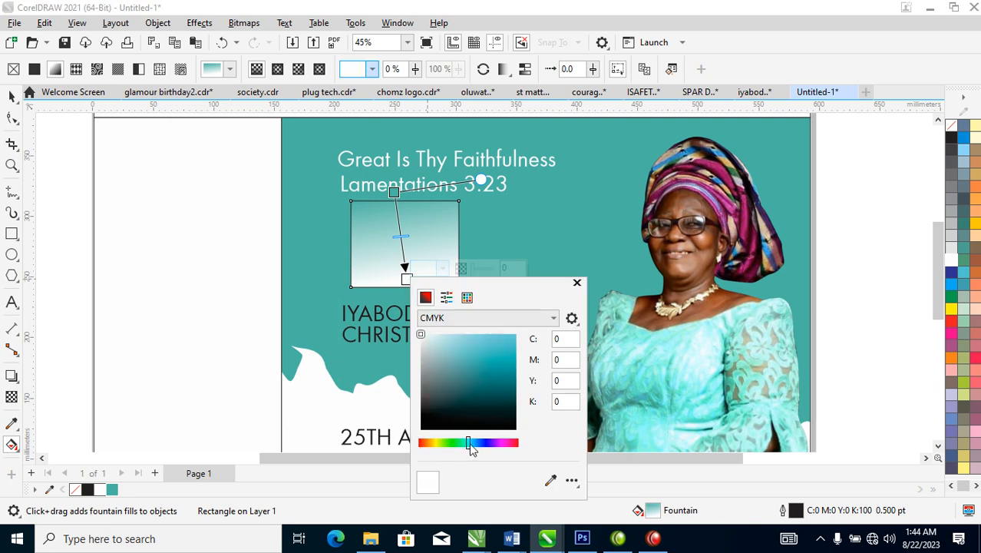
click(512, 410)
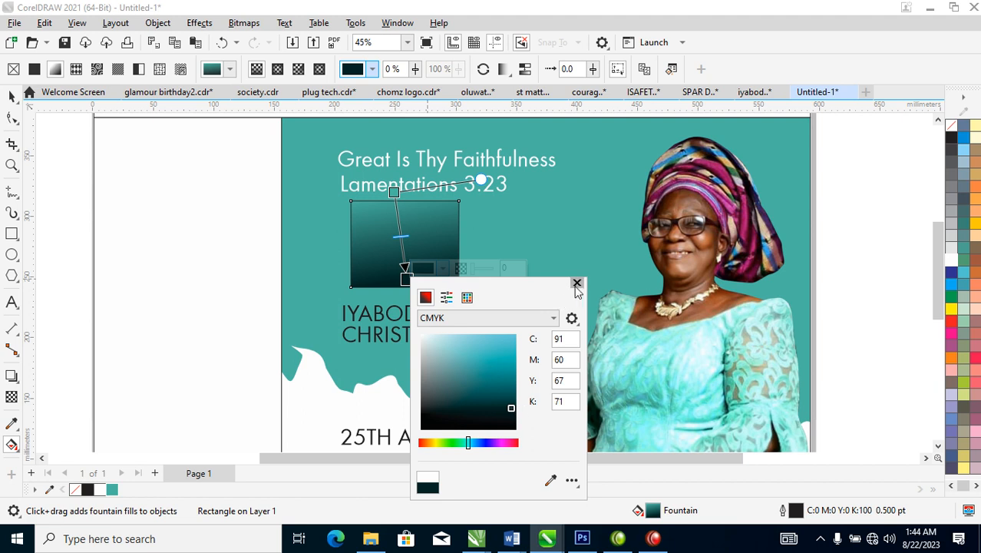
click(576, 283)
click(12, 96)
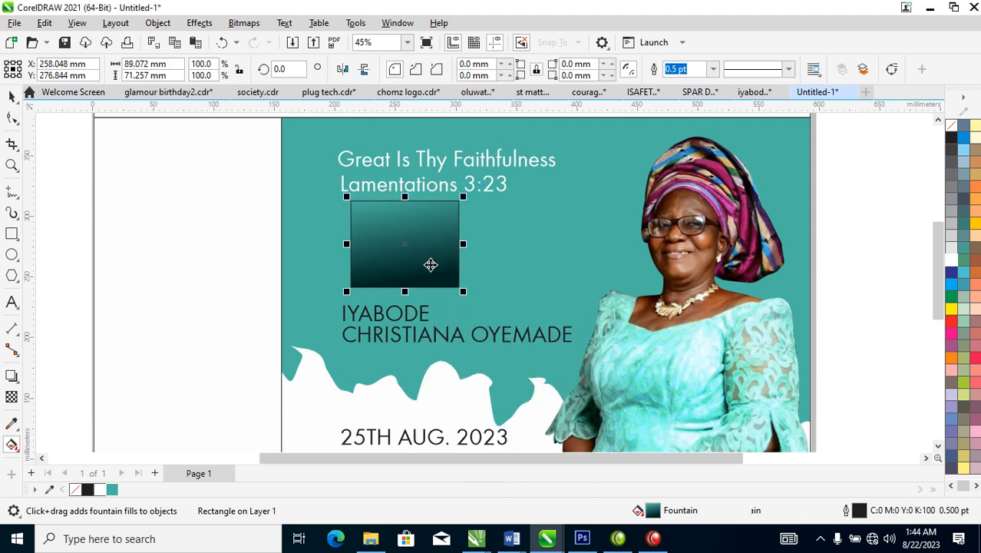
- Round the rectangle's corners and add a centred copy scaled to 80%, mirrored vertically
click(12, 118)
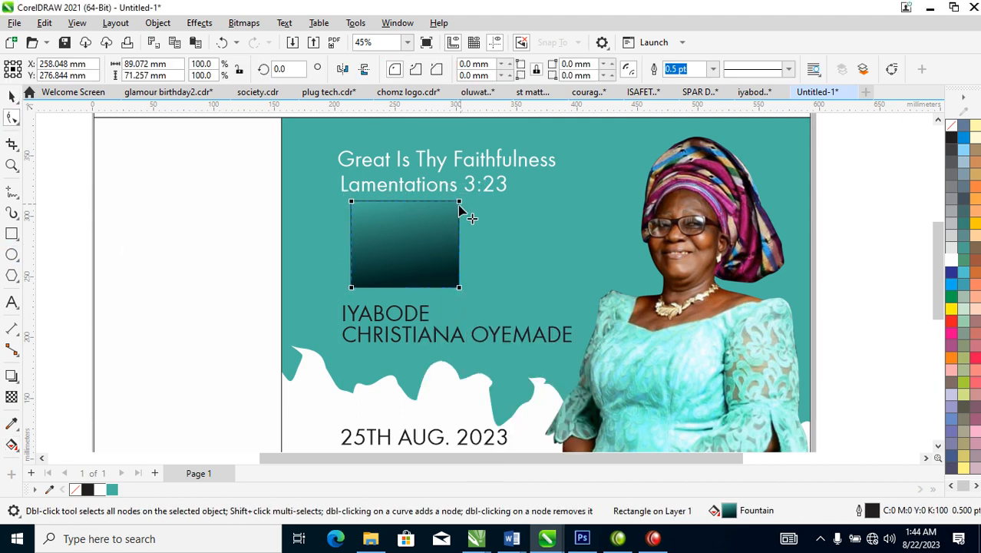
mouse_move(458, 207)
mouse_down()
mouse_move(447, 224)
mouse_move(458, 203)
mouse_up()
key(space)
right_click(457, 204)
click(419, 248)
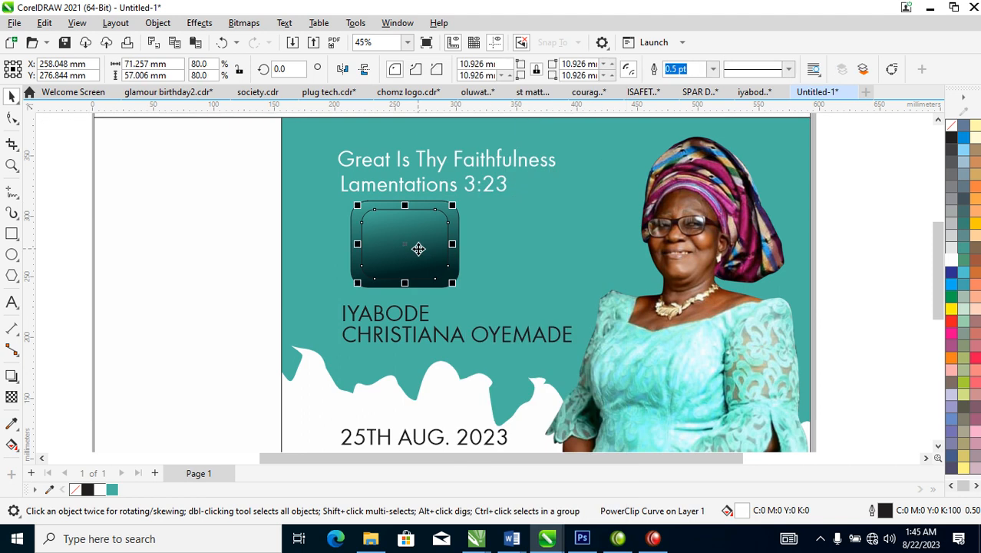
click(364, 69)
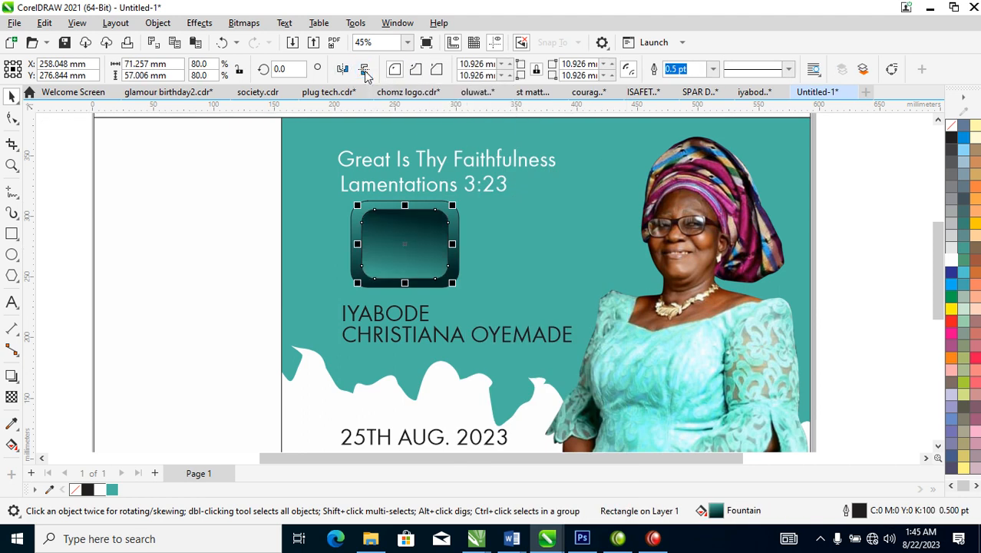
- Remove the outline from both rounded rectangles, group them and place the group behind the birthday words
shift+click(458, 222)
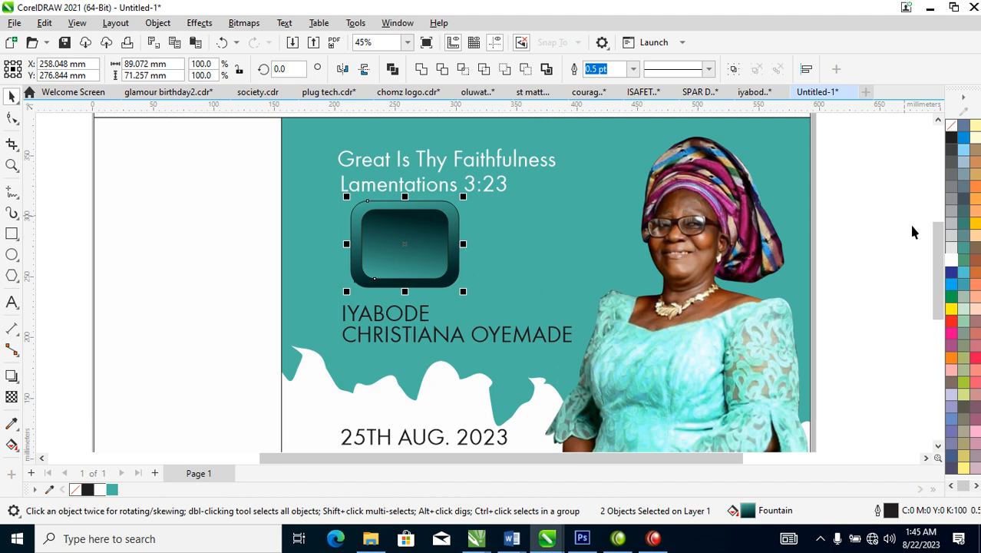
right_click(955, 132)
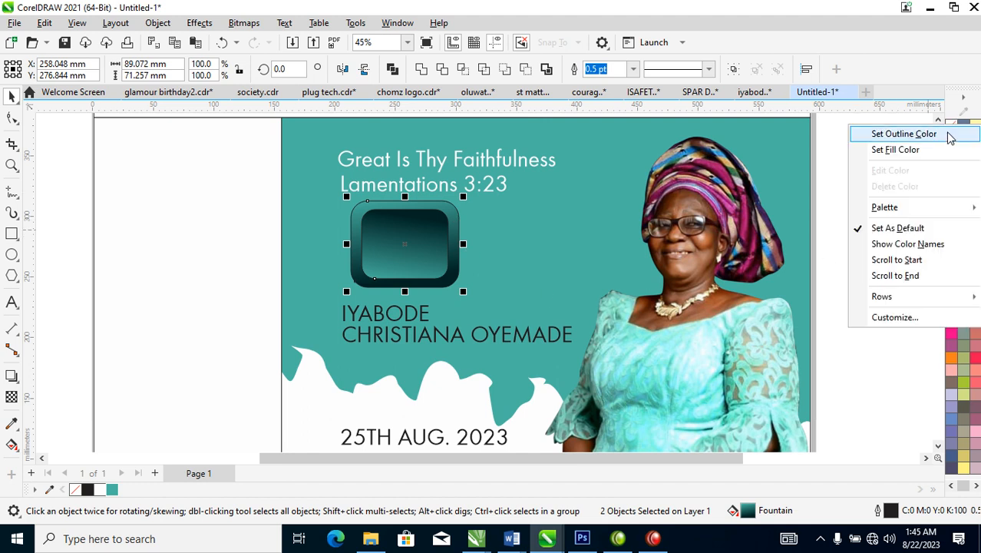
click(950, 135)
key(ctrl+g)
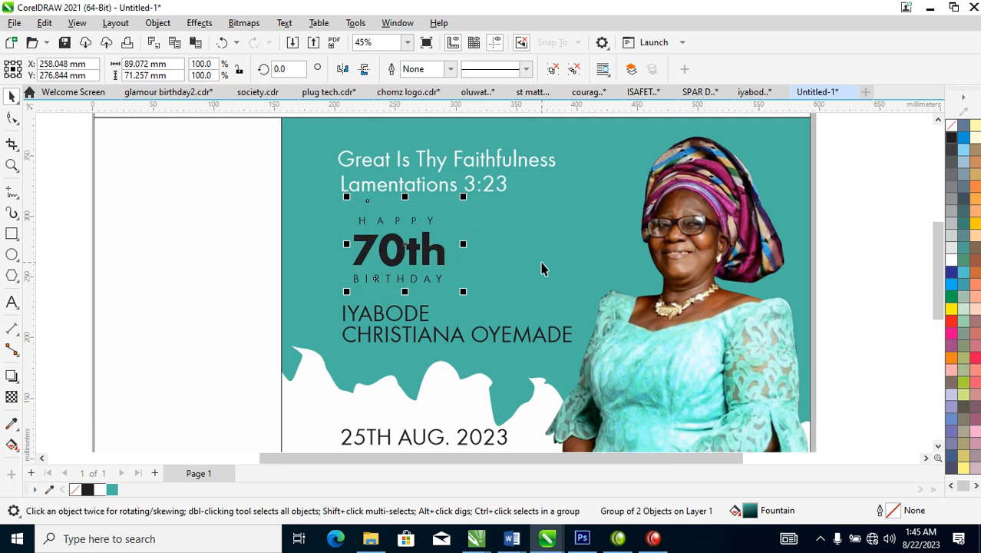
key(ctrl+Page_Up)
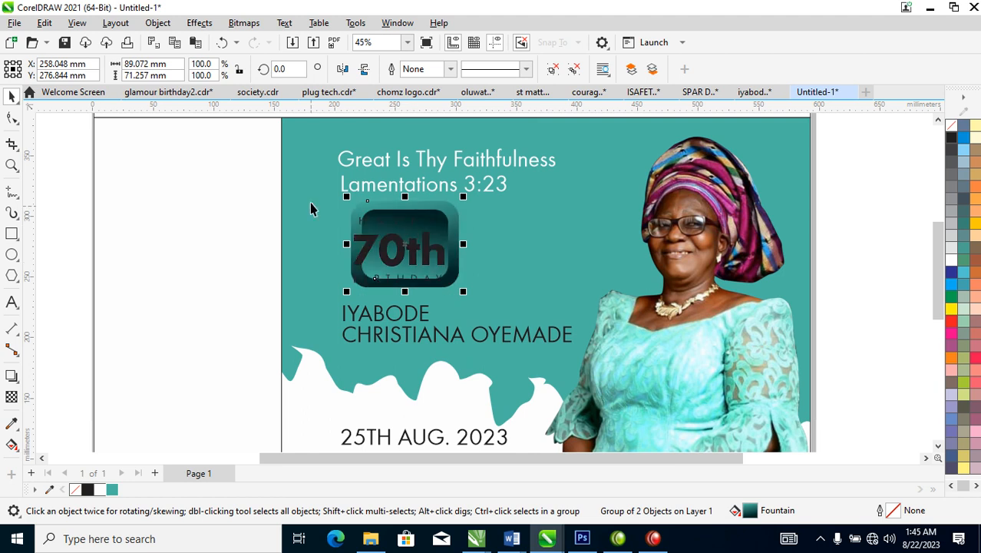
- Fill the words HAPPY, 70th and BIRTHDAY on the badge with white
drag(312, 206, 431, 270)
key(ctrl+z)
drag(335, 205, 499, 289)
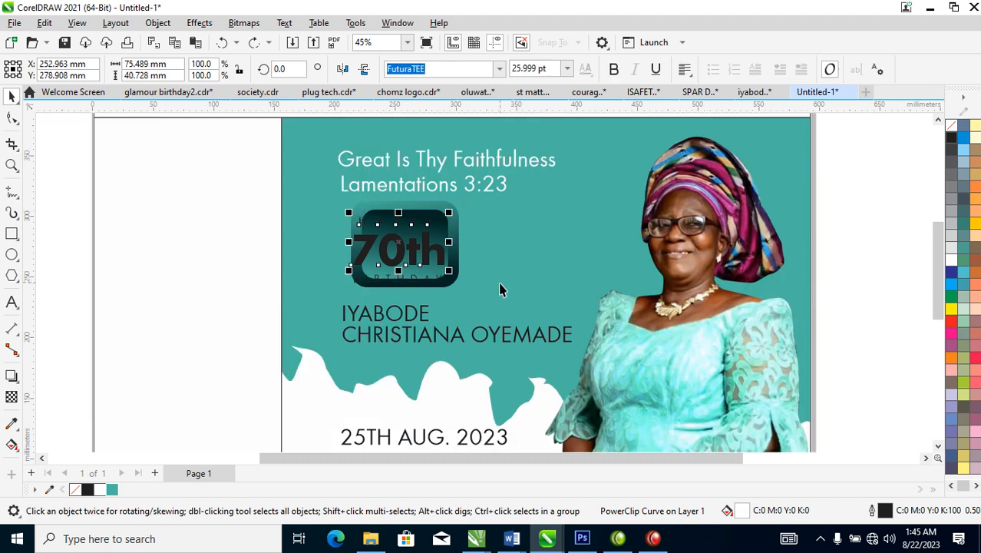
click(950, 263)
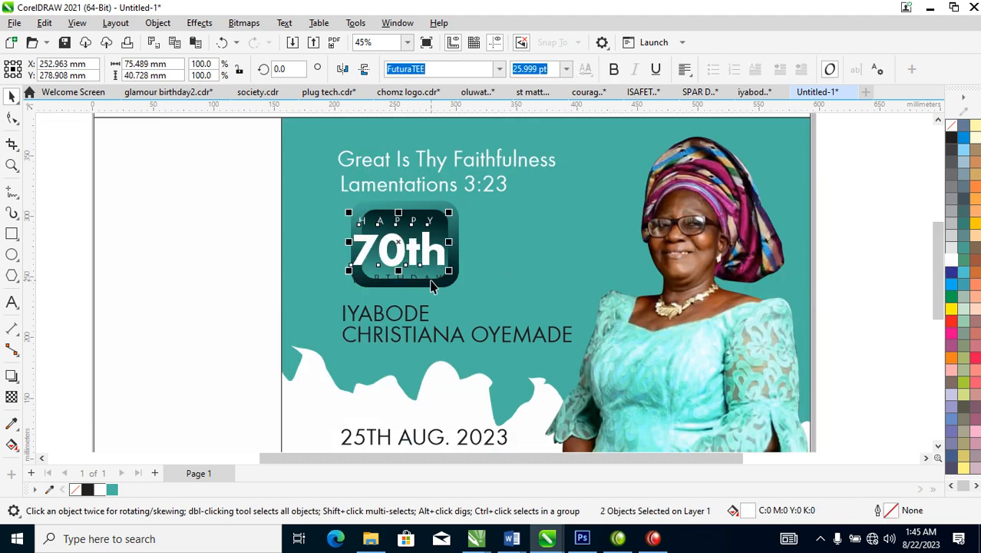
click(443, 281)
click(951, 260)
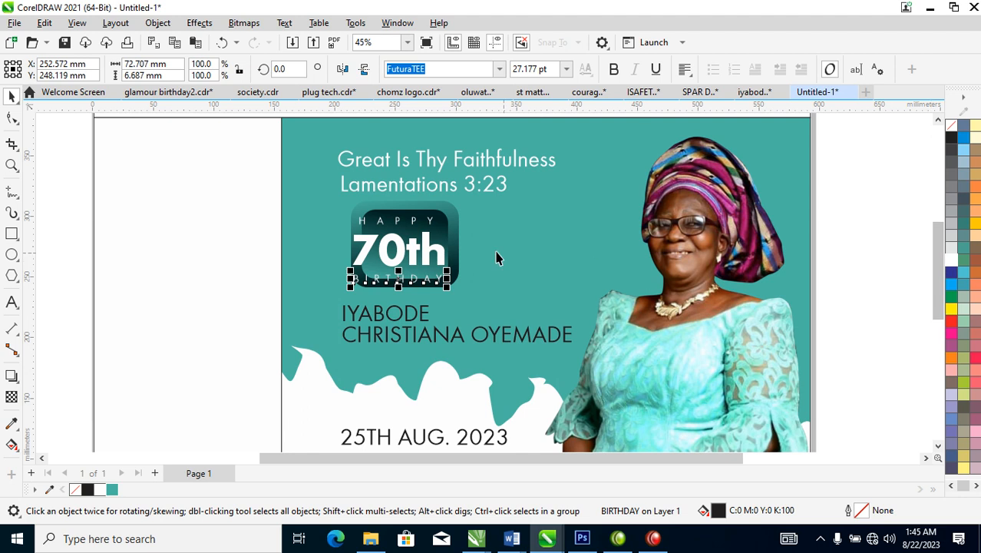
- Shrink the birthday words to fit inside the inner rounded rectangle and scale the complete badge down
drag(458, 289, 435, 242)
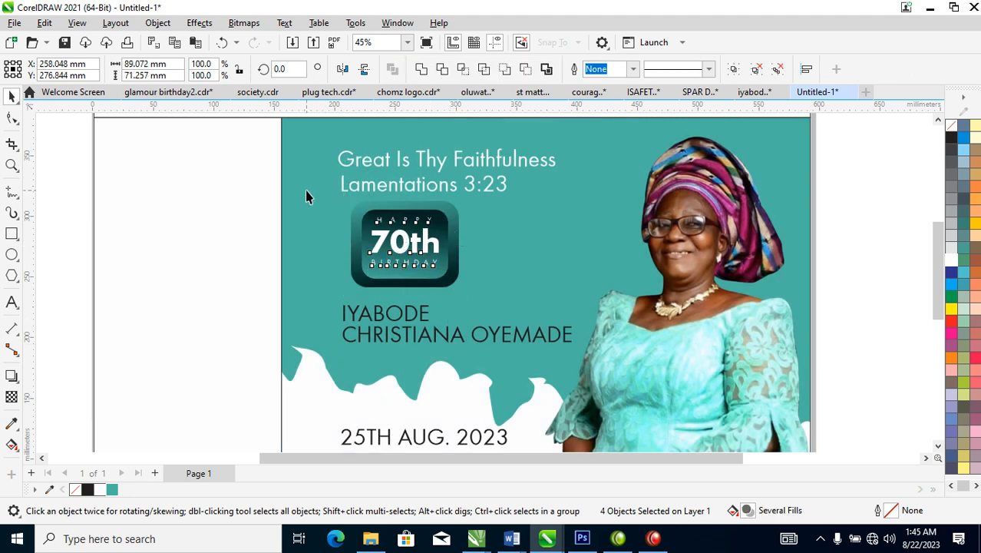
drag(463, 291, 435, 268)
- Make the first-name line bold and enlarge it to about 139.4 pt below the badge
click(420, 315)
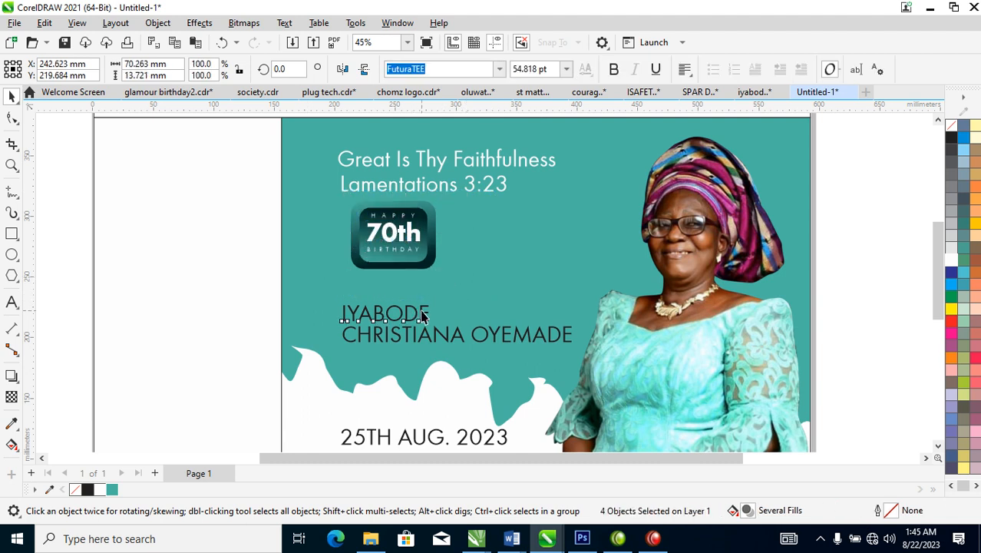
click(613, 69)
drag(447, 306, 594, 222)
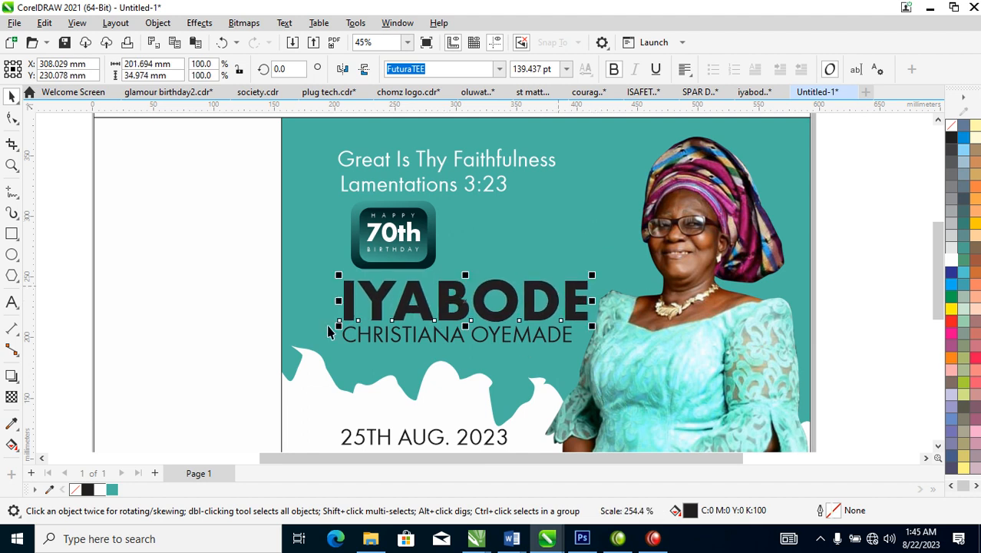
- Tighten the letter spacing of the large first-name line with the Shape tool
click(11, 117)
drag(593, 328, 559, 328)
key(space)
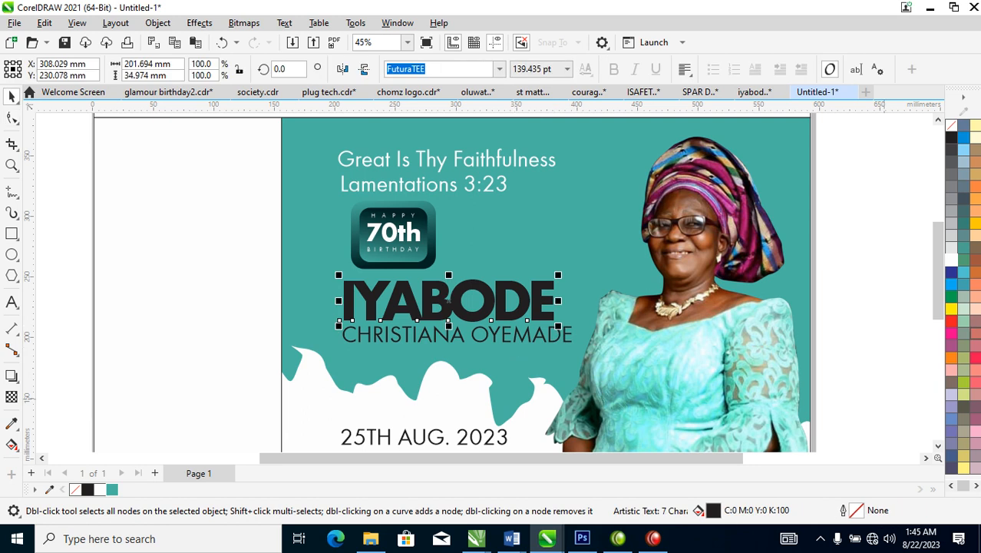
- Fill the large first name white and give it a vertical fountain fill with a grey stop at 30%
click(952, 258)
click(12, 396)
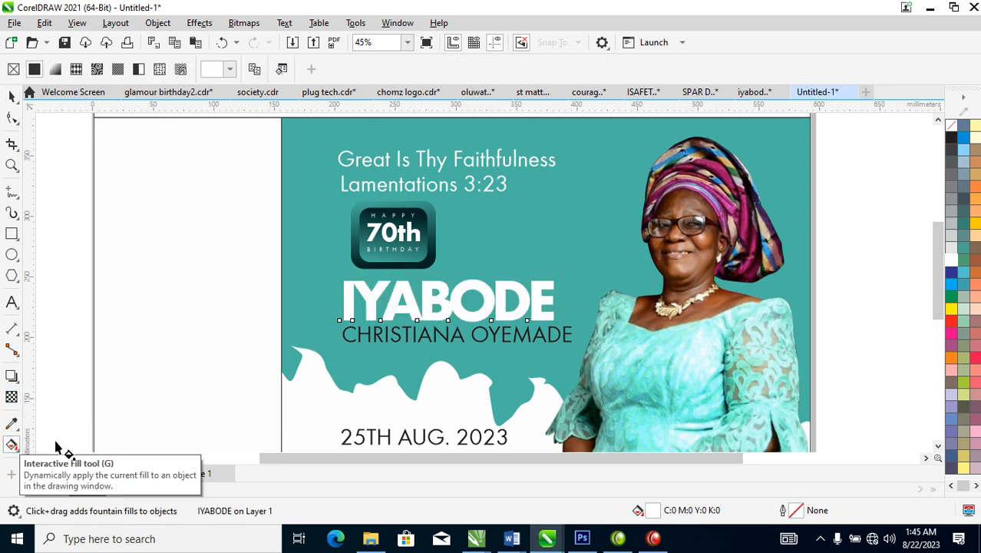
drag(474, 278, 474, 315)
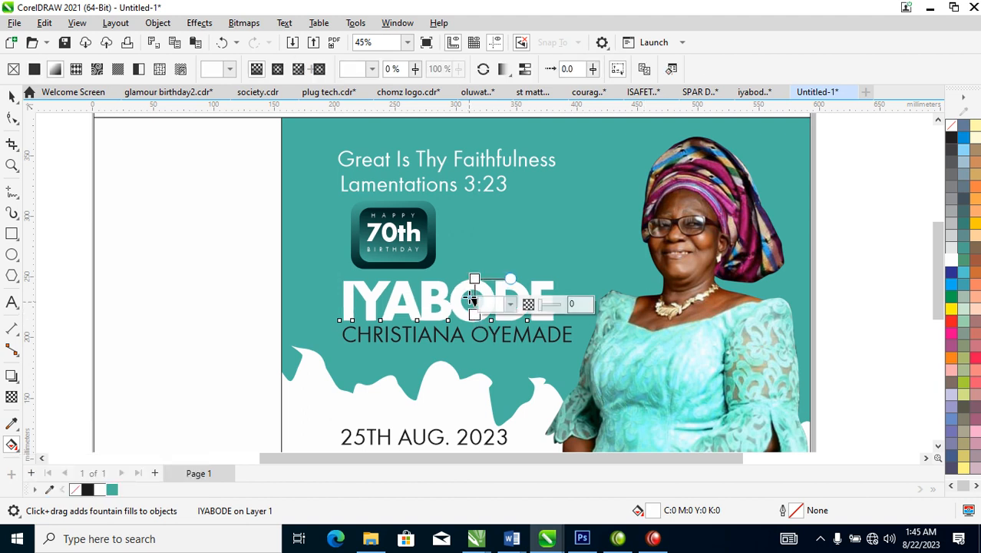
double_click(476, 290)
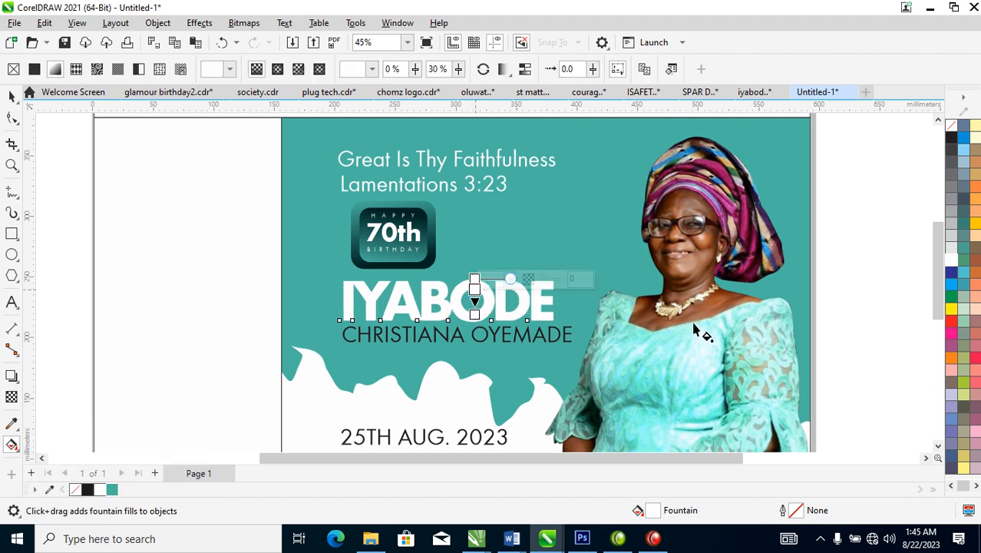
click(952, 187)
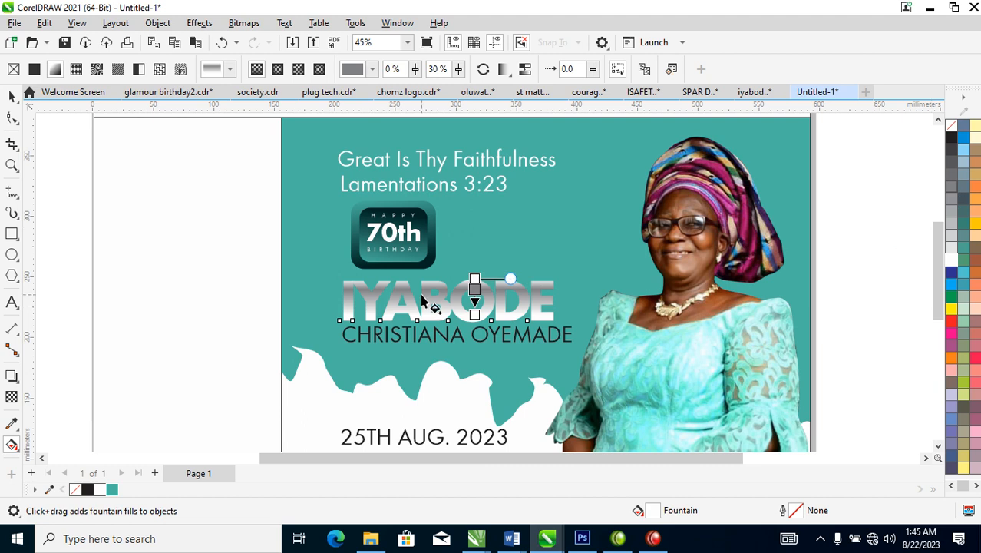
- Shift the fountain fill so the grey band runs across the middle of the large first name, and give it a white outline
drag(475, 280, 475, 298)
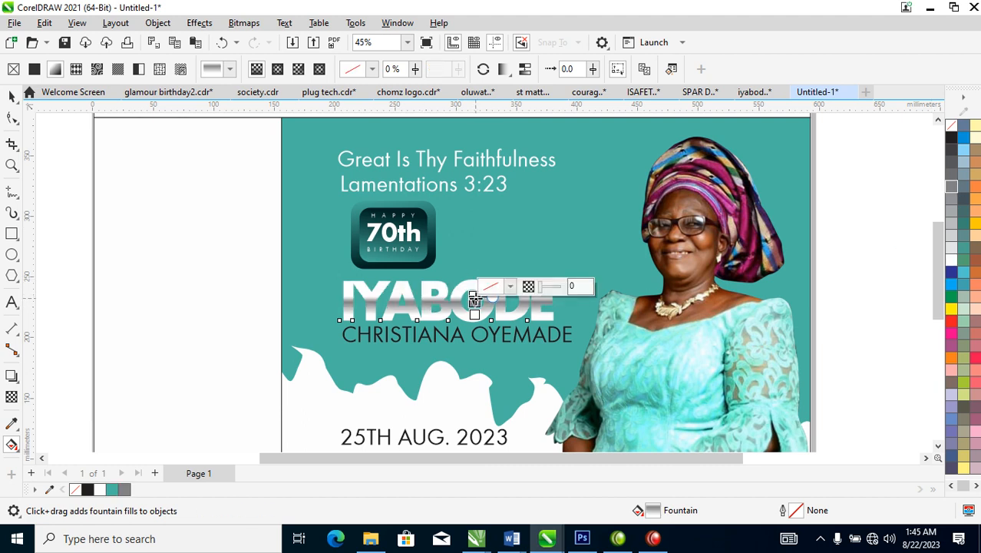
key(space)
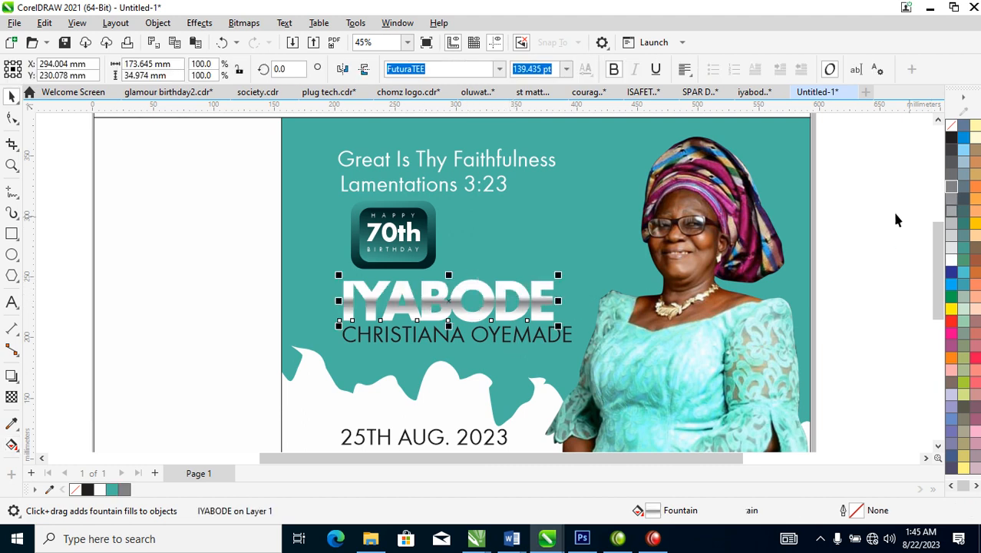
right_click(953, 265)
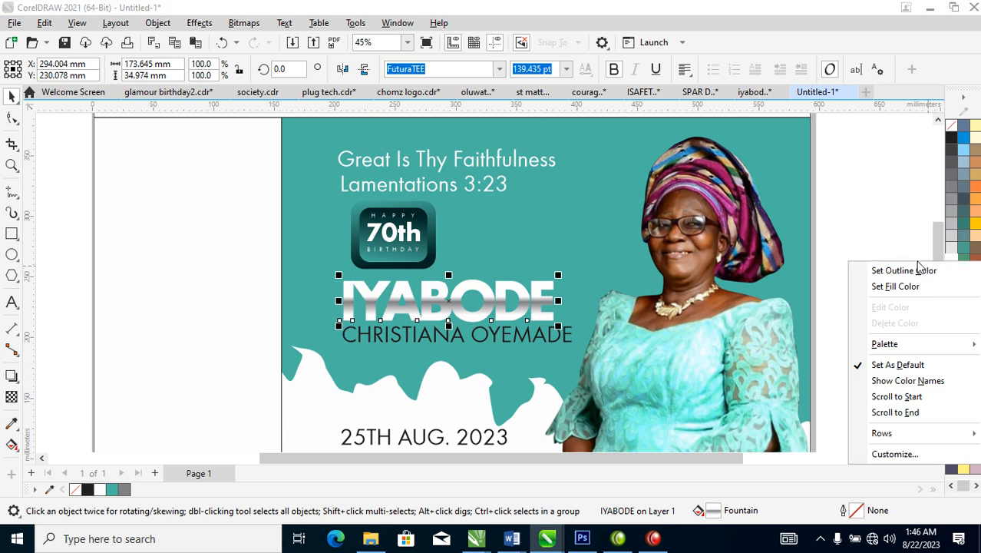
click(883, 270)
- Set the large first name's outline to 1 pt, placed behind the fill and scaling with the object
key(F2)
drag(282, 250, 689, 416)
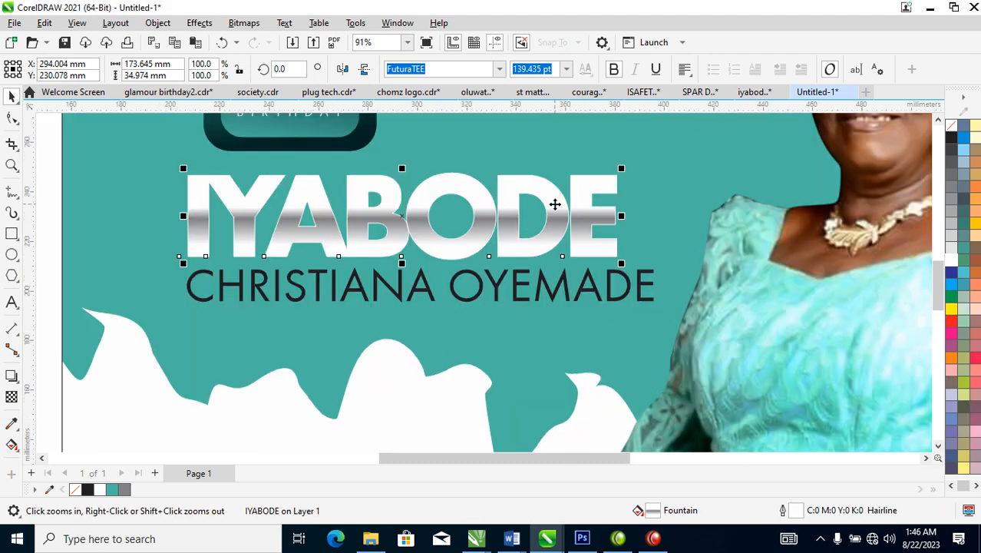
key(F12)
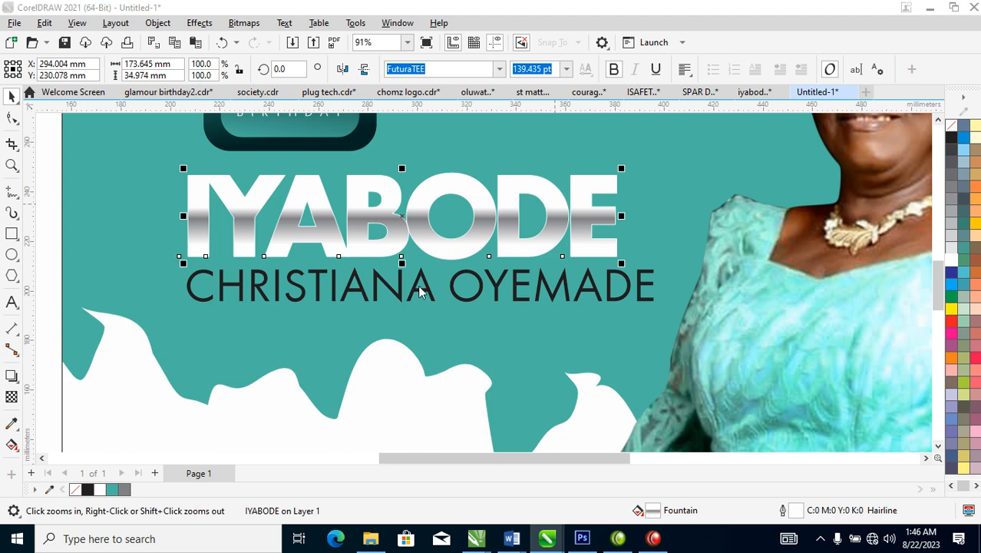
text(1)
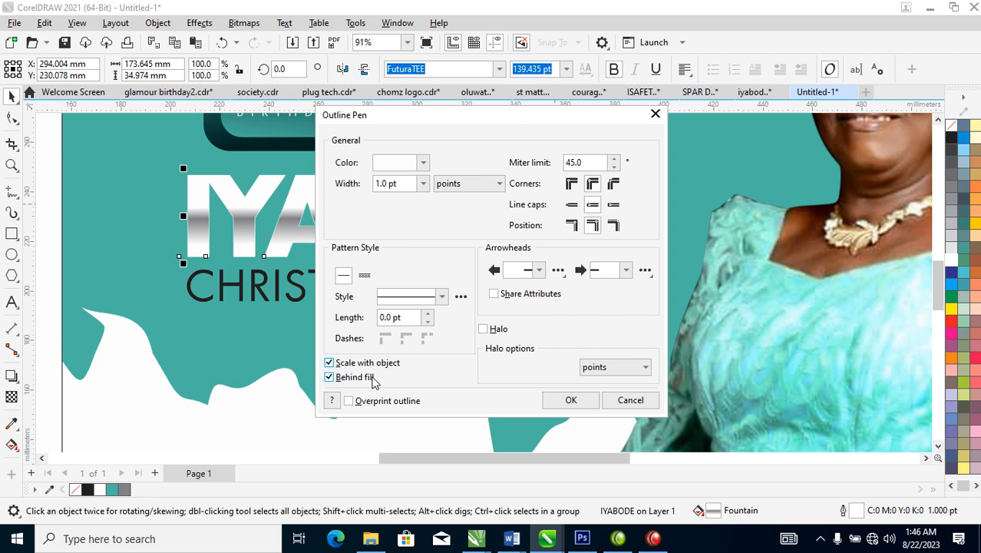
click(571, 401)
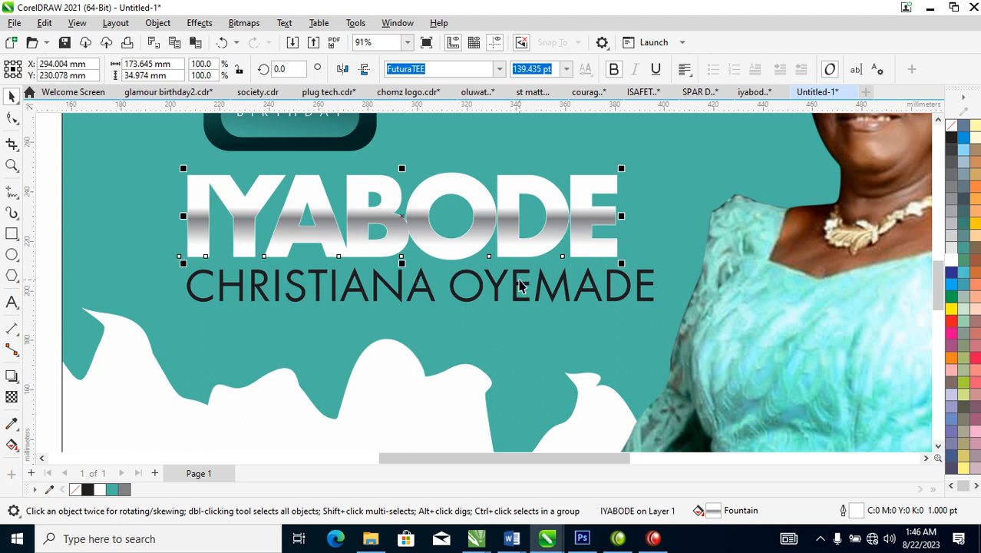
- Copy all properties of the large first name to the line below it and scale that line down to about 53 pt
drag(550, 208, 548, 294)
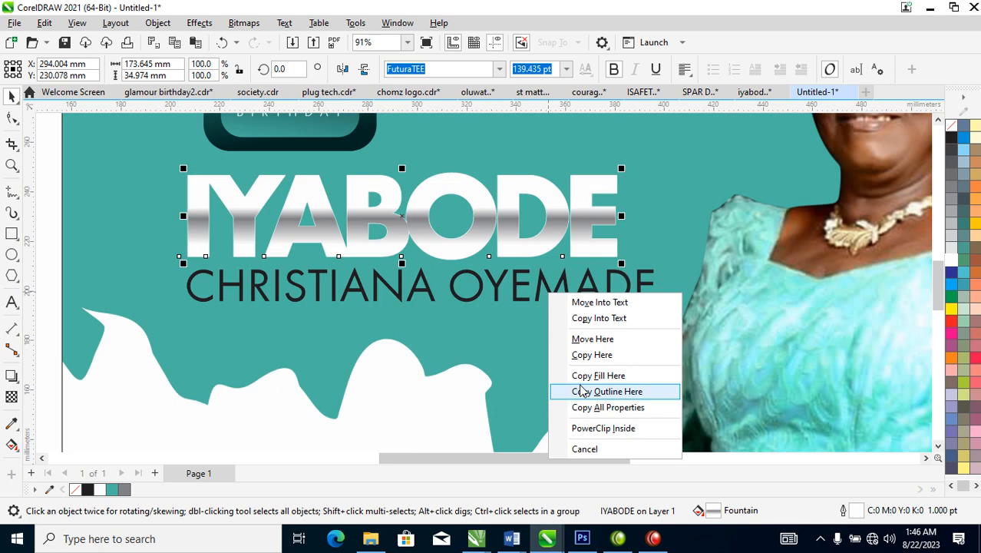
click(621, 407)
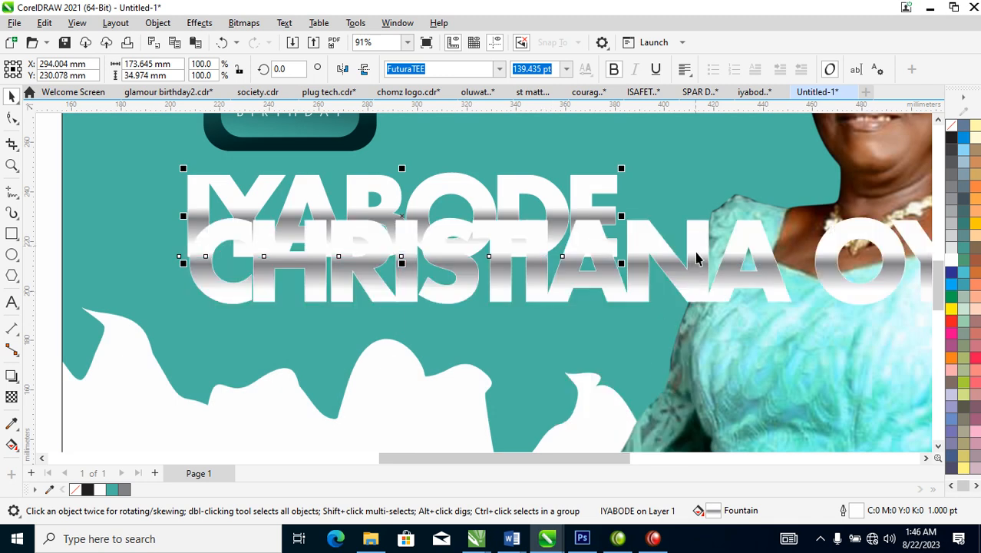
click(759, 262)
scroll(760, 263, down, 4)
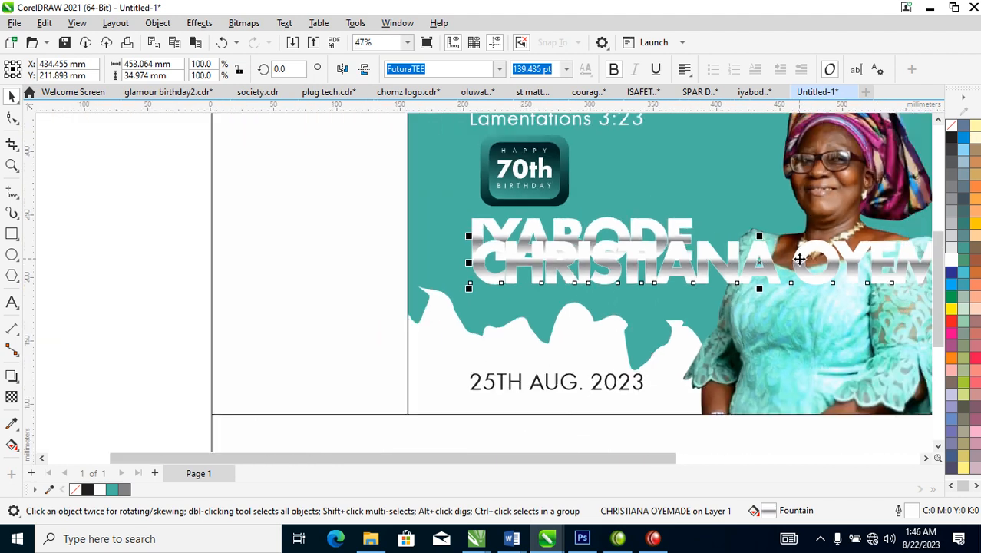
drag(475, 187, 978, 372)
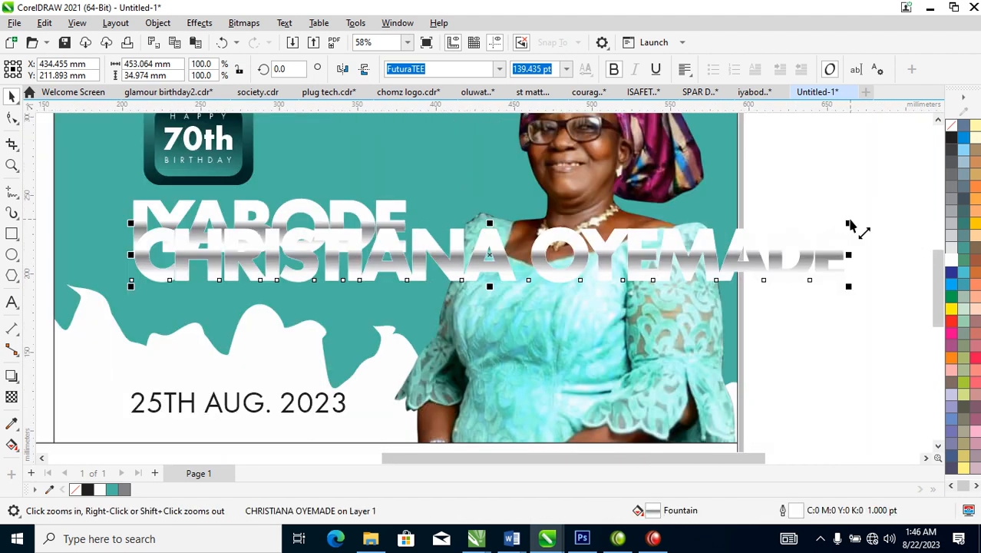
drag(849, 224, 403, 218)
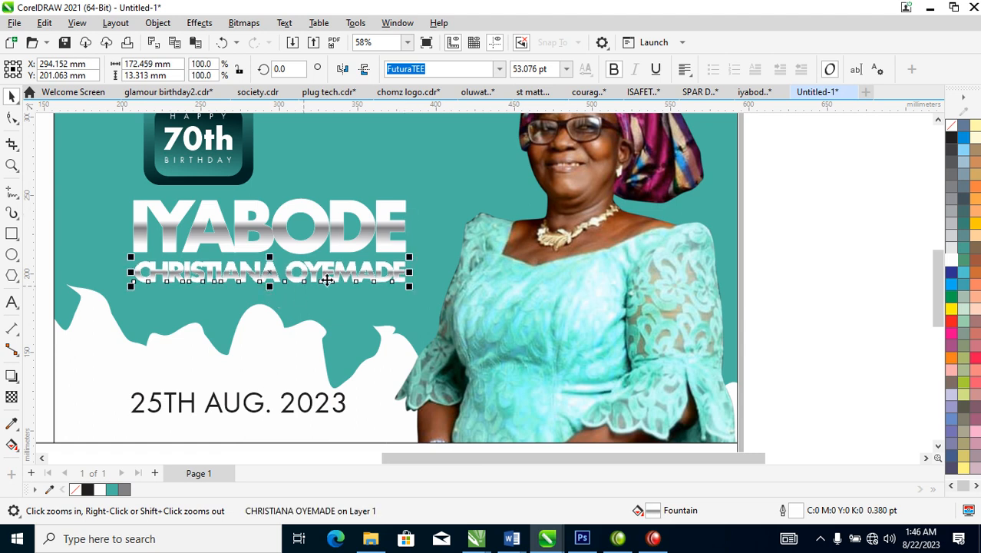
- Move the smaller name line slightly closer to the large first name and group the two lines
drag(355, 273, 414, 294)
shift+click(394, 226)
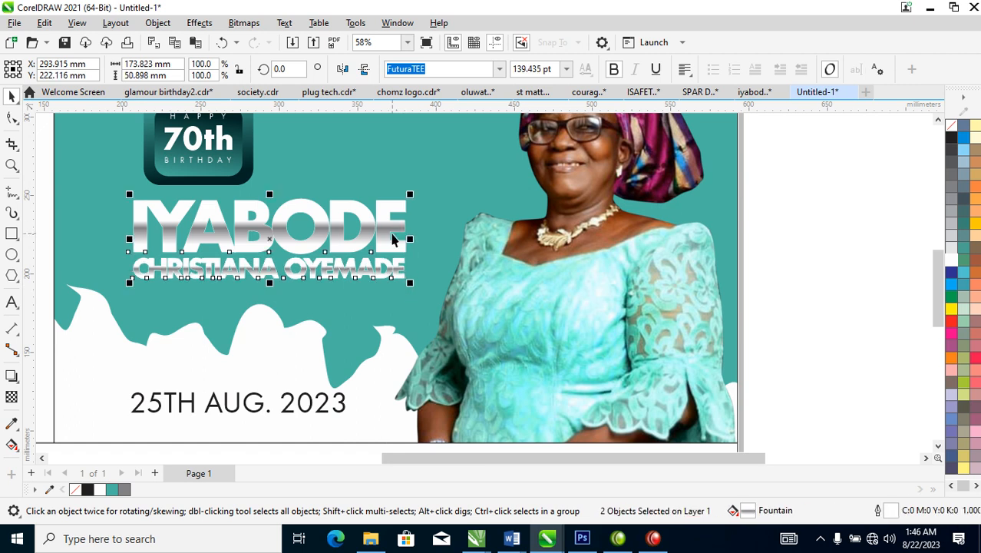
key(ctrl+g)
- Duplicate the name group just below the original and fill the copy with the background teal
drag(388, 220, 368, 295)
right_click(367, 296)
click(347, 299)
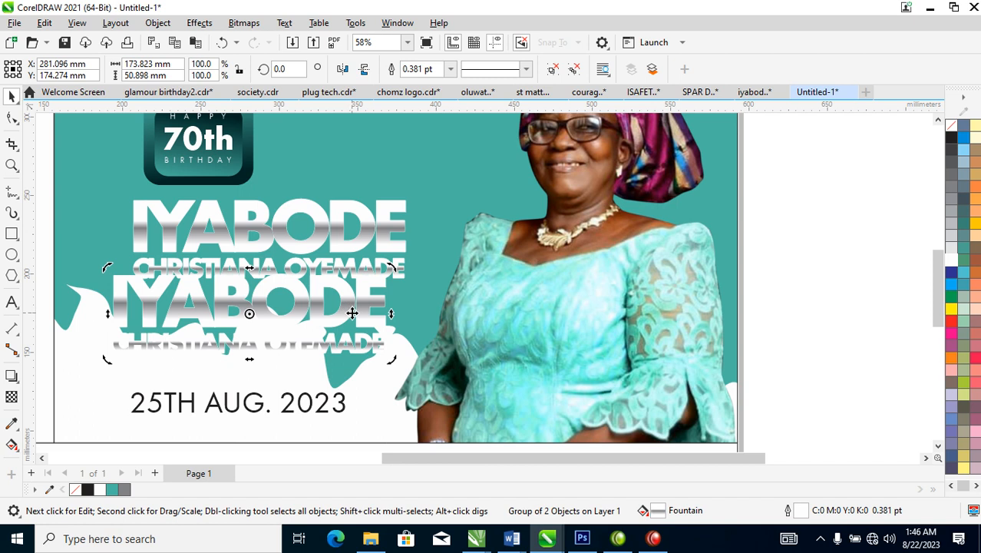
right_click(112, 492)
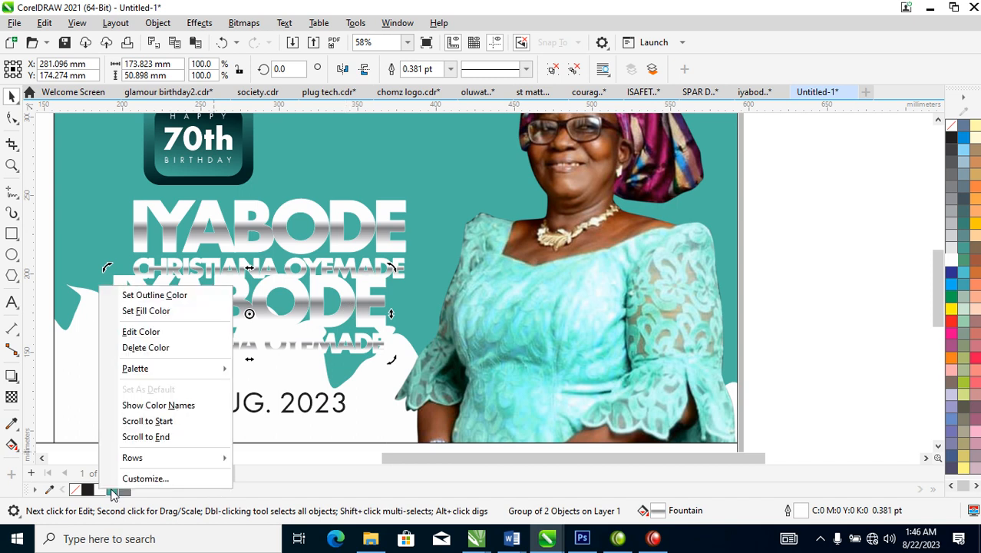
click(153, 312)
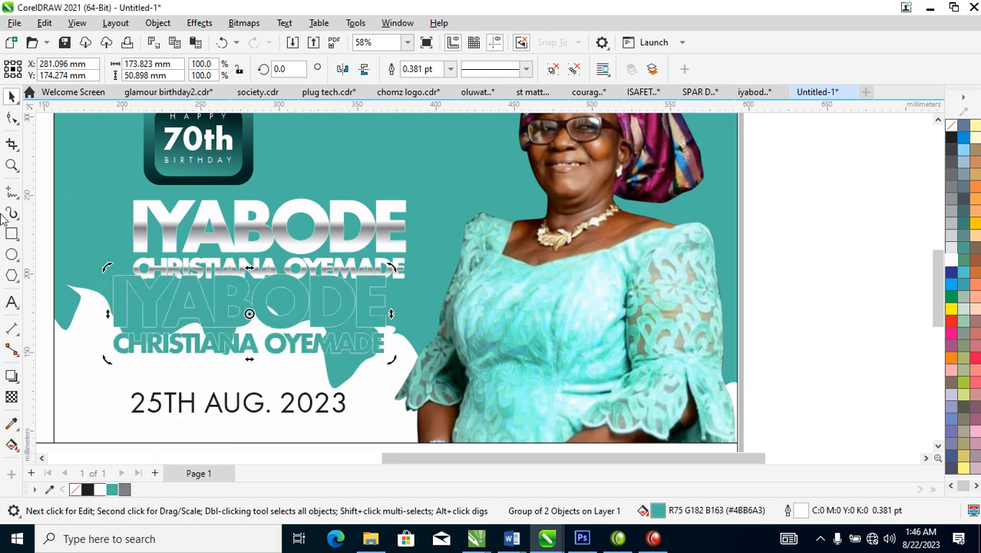
- Sample the badge's dark teal and apply it as both fill and outline to the whole duplicated name group
click(13, 425)
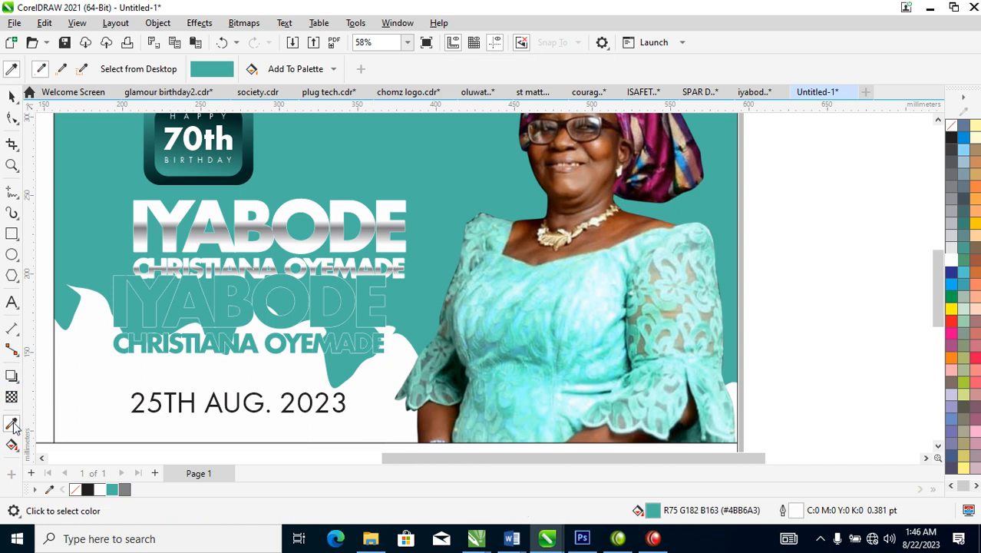
click(235, 137)
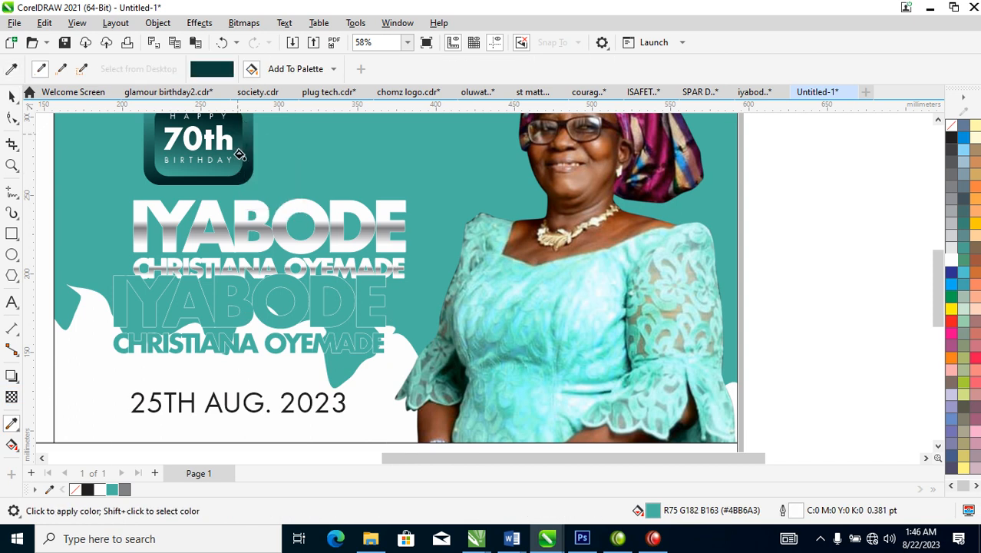
click(285, 305)
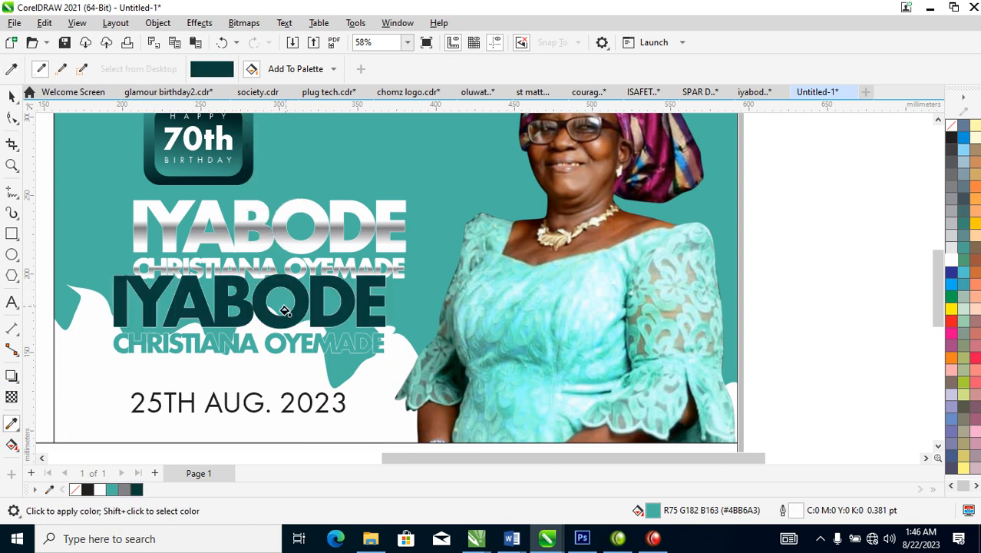
key(space)
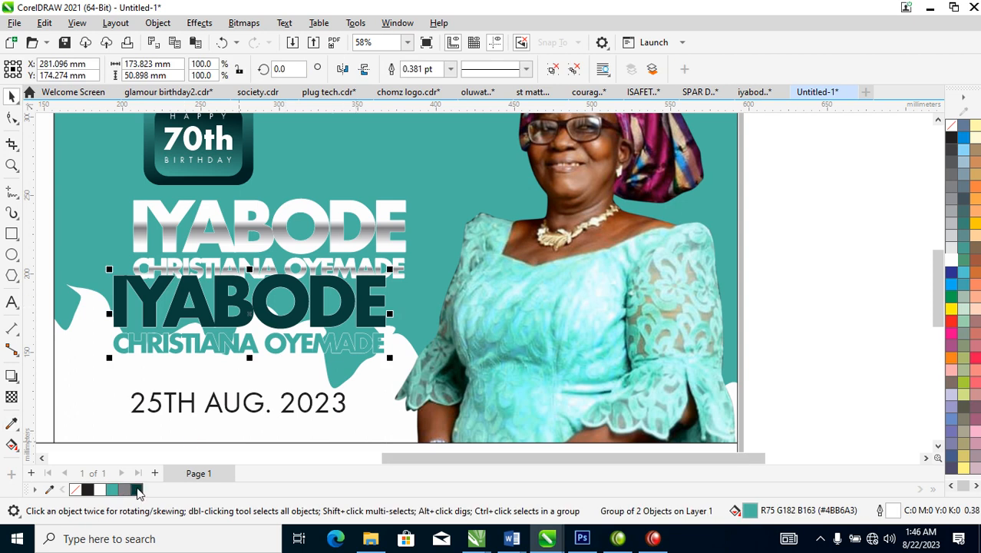
click(137, 489)
right_click(137, 489)
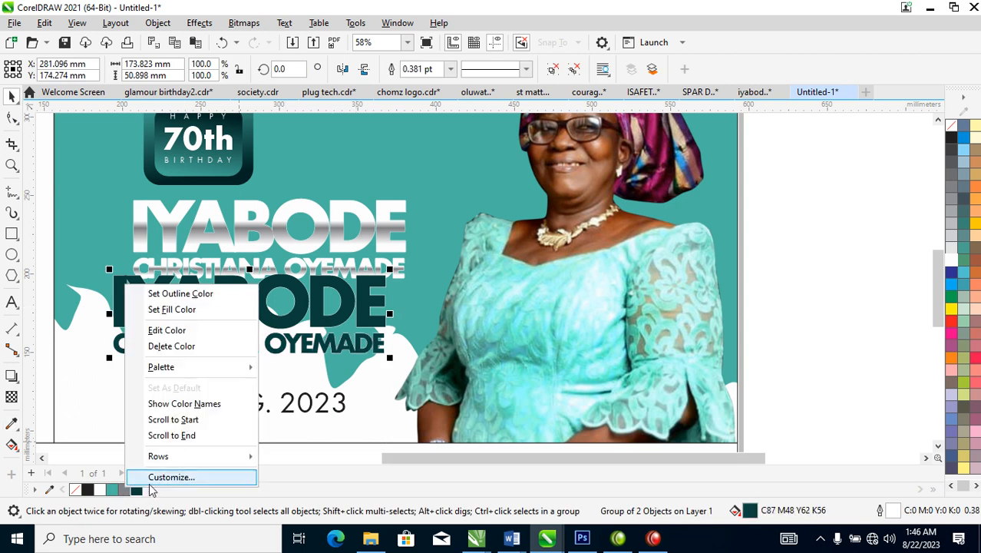
click(192, 295)
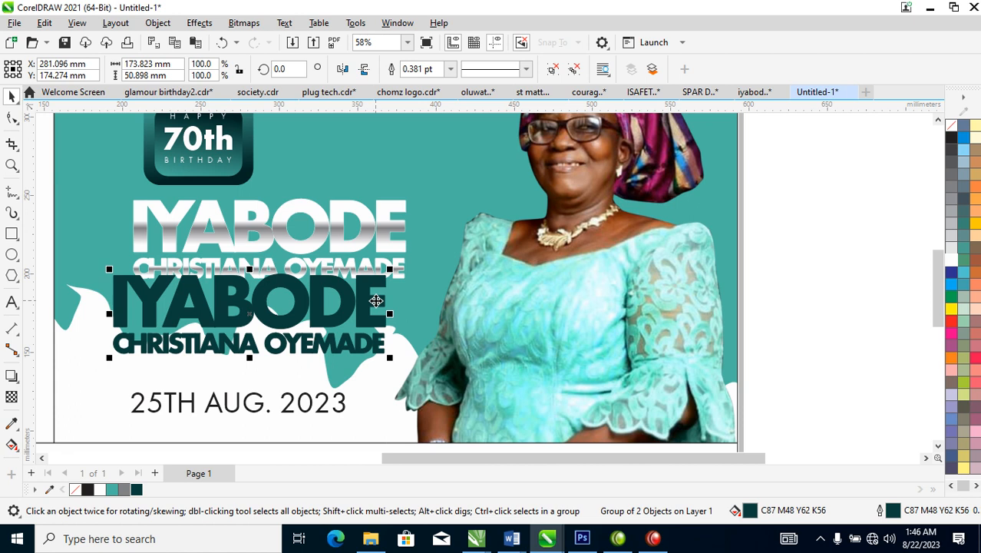
- Set the dark teal name copy's outline width to 8 pt
key(F12)
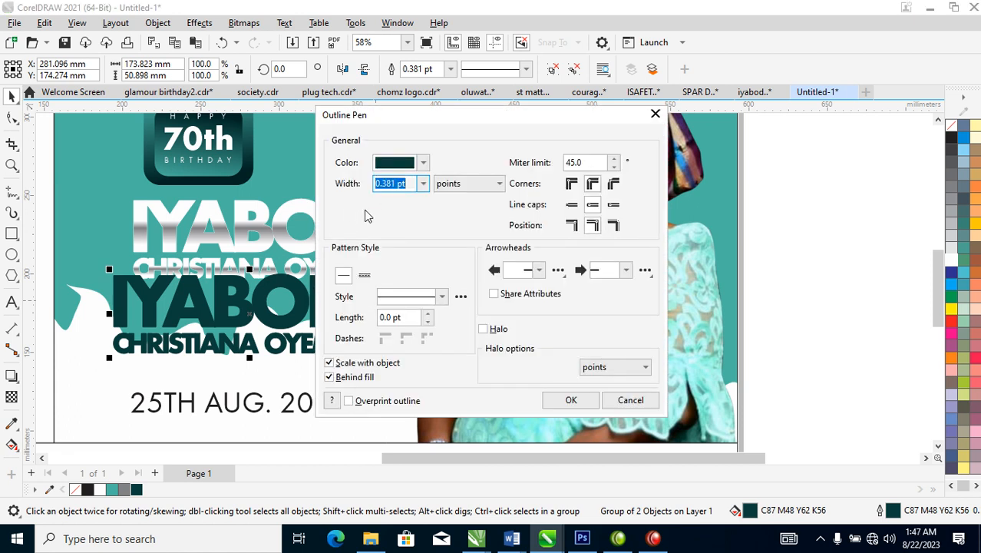
text(8)
key(Return)
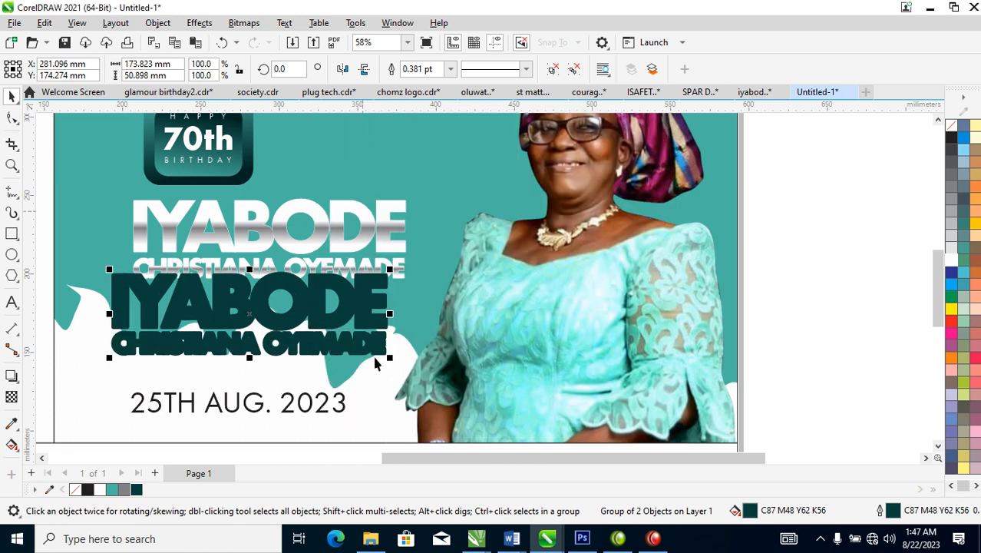
- Centre the dark teal name copy on the original name group and place it one level behind
shift+click(389, 227)
key(c)
key(e)
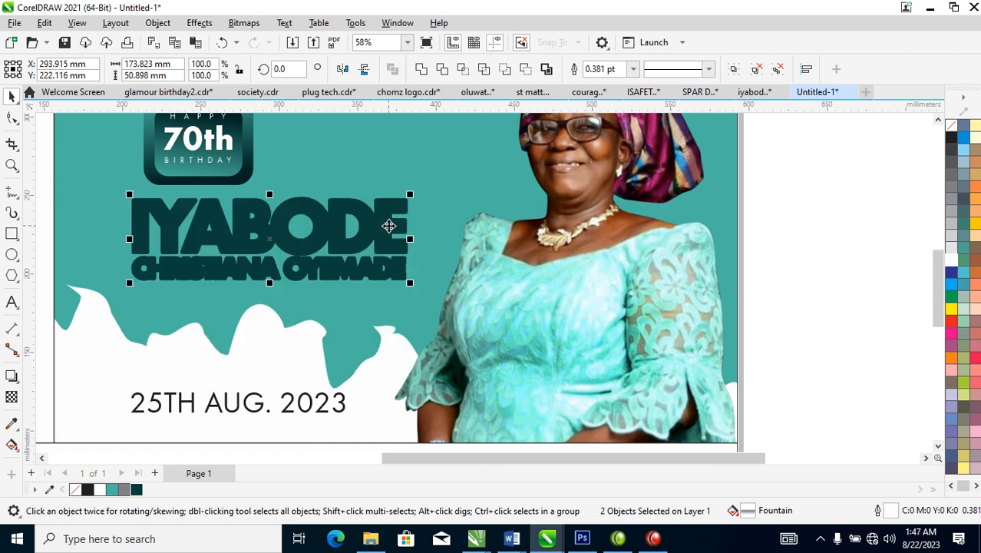
click(403, 140)
click(385, 211)
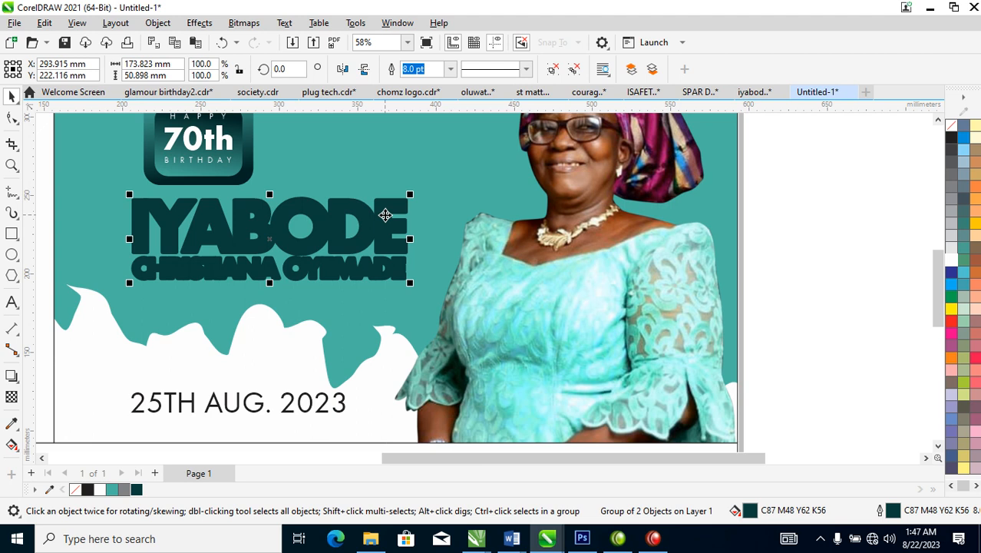
key(ctrl+Page_Down)
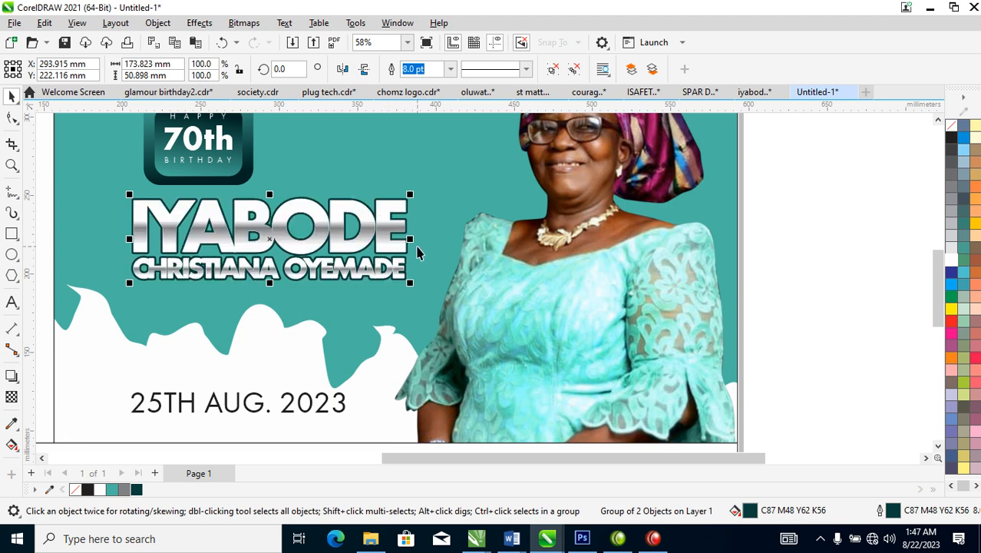
- Thicken the dark teal backing outline around the names to 17 pt and finally to 20 pt
key(F12)
text(17)
key(Return)
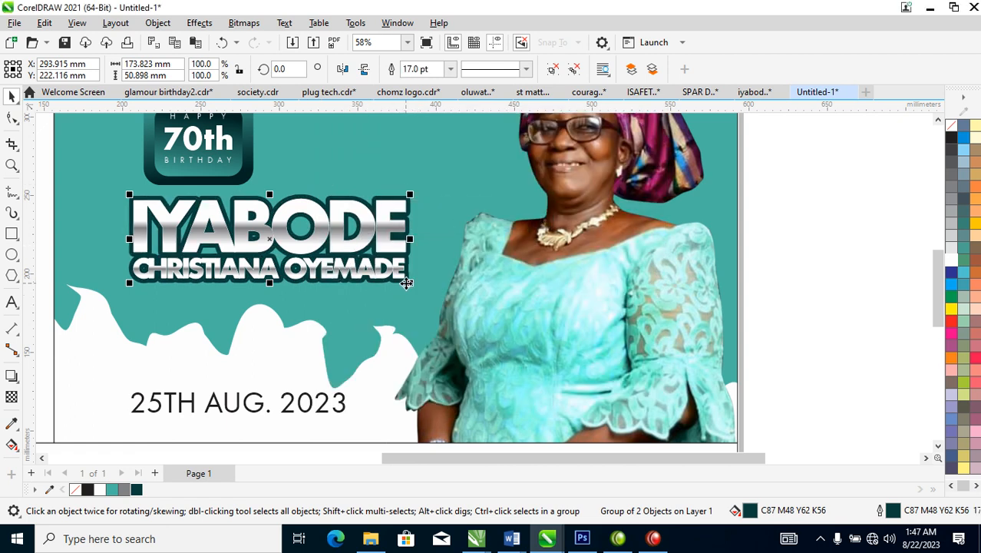
key(F12)
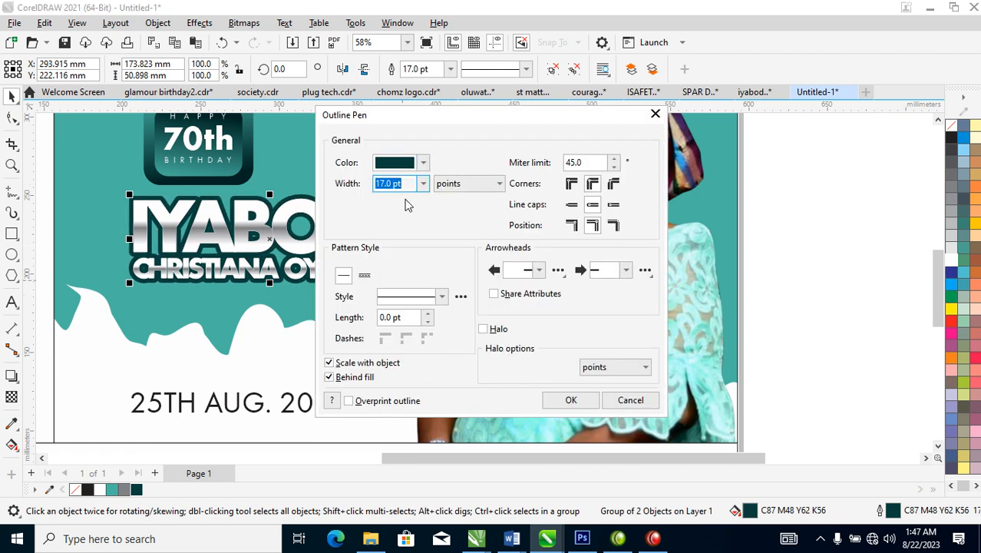
text(20)
key(Return)
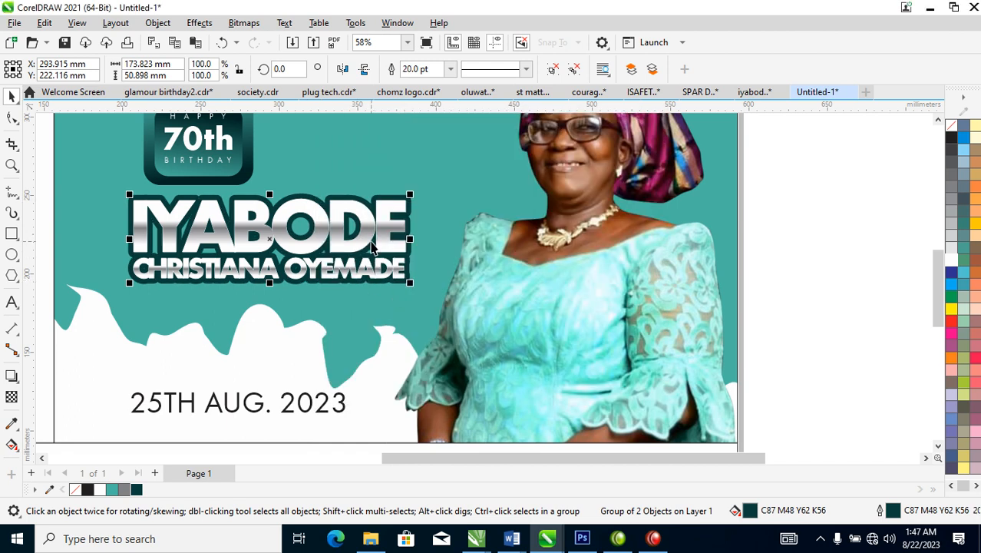
- Add a black Multiply drop shadow to the white-and-grey name group, offset about 1.6 mm right and down, with opacity 90
key(F2)
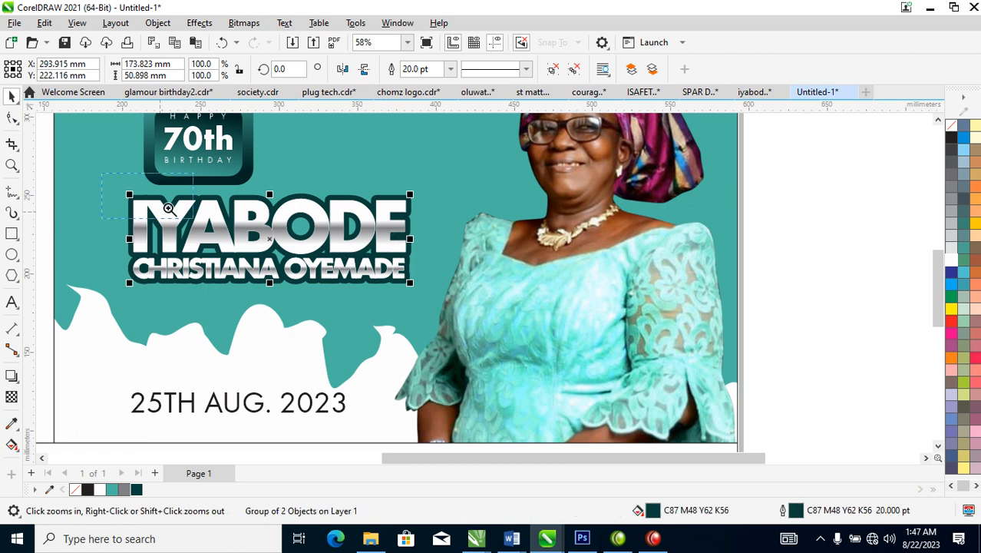
drag(108, 175, 510, 310)
click(562, 158)
click(606, 226)
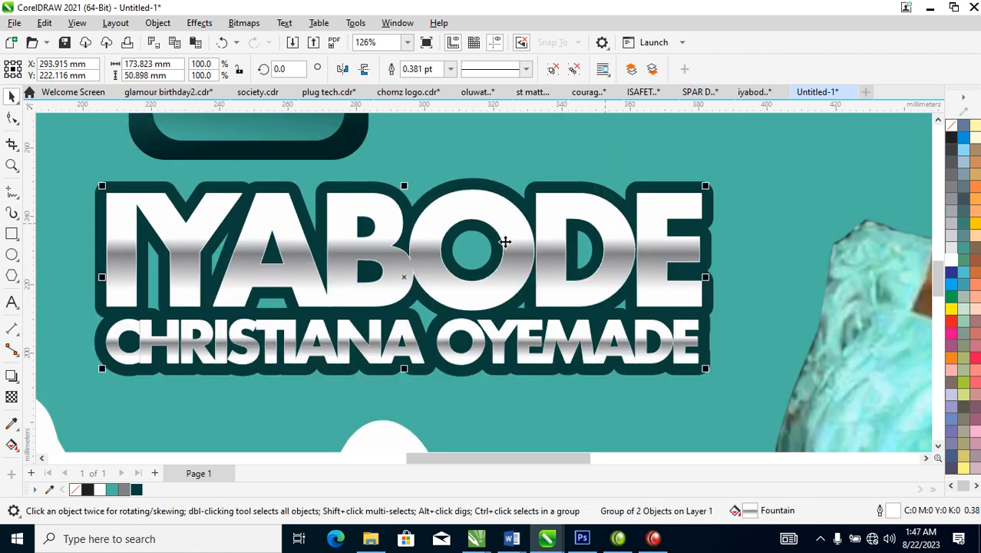
click(11, 375)
drag(438, 290, 500, 370)
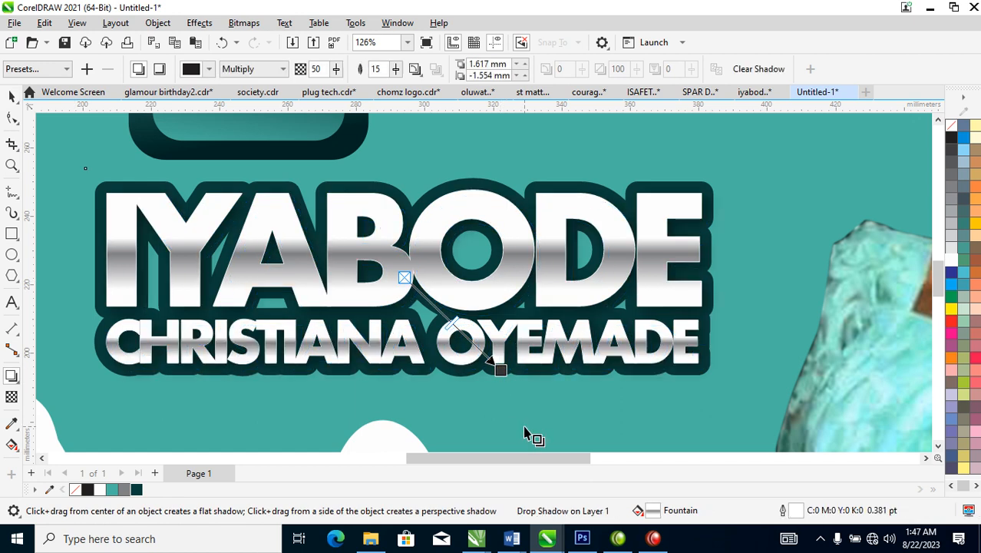
click(318, 70)
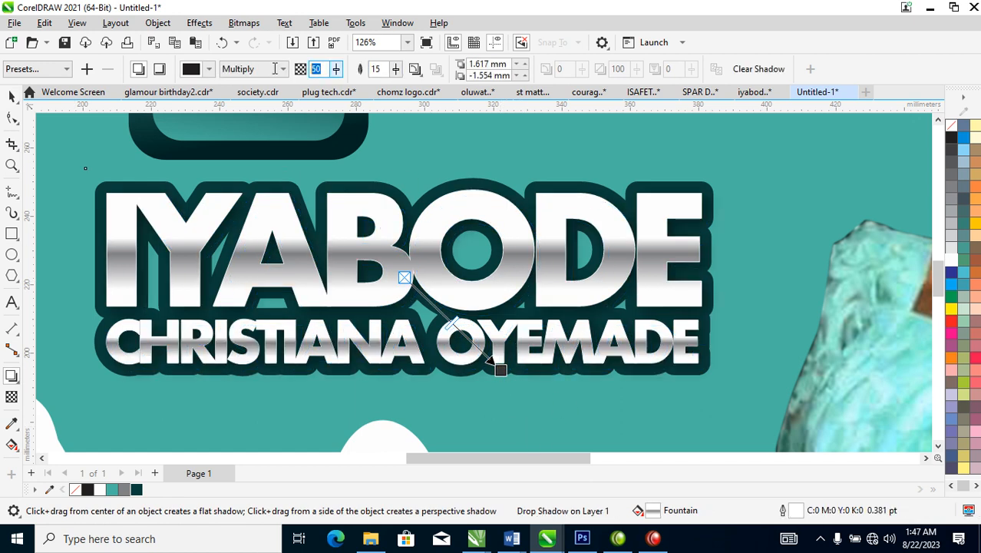
text(90)
key(Return)
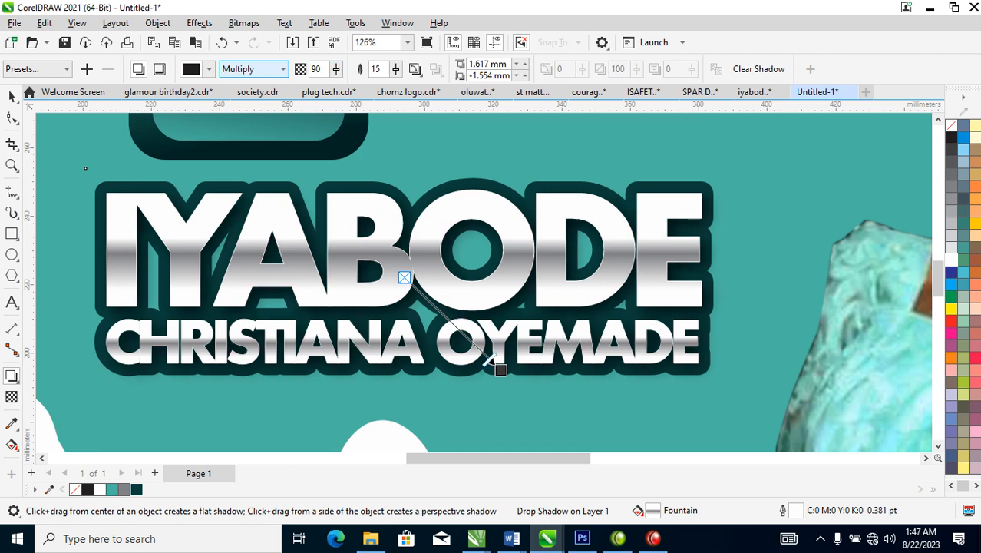
- Break the drop shadow apart from the white-and-grey names and group the names, shadow and dark outline together
click(157, 23)
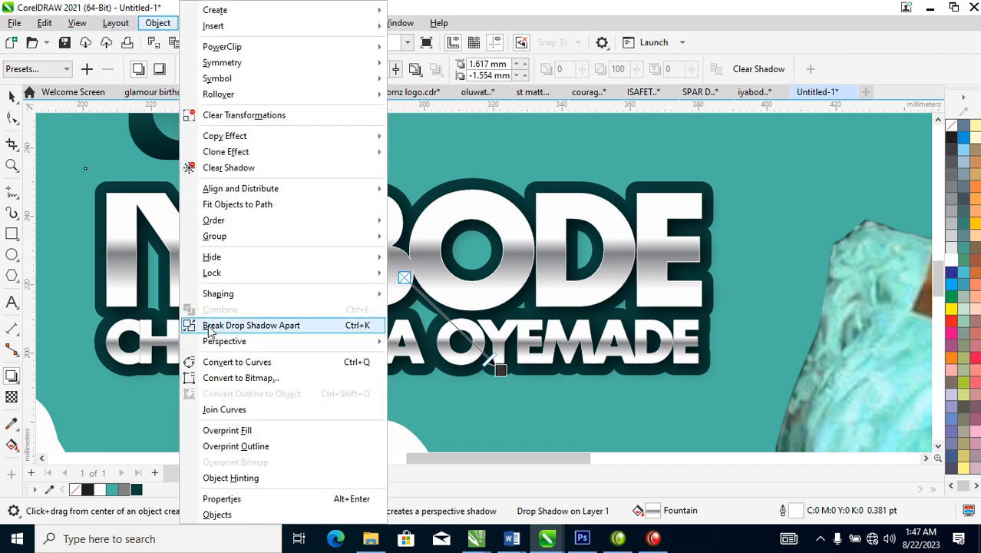
click(210, 326)
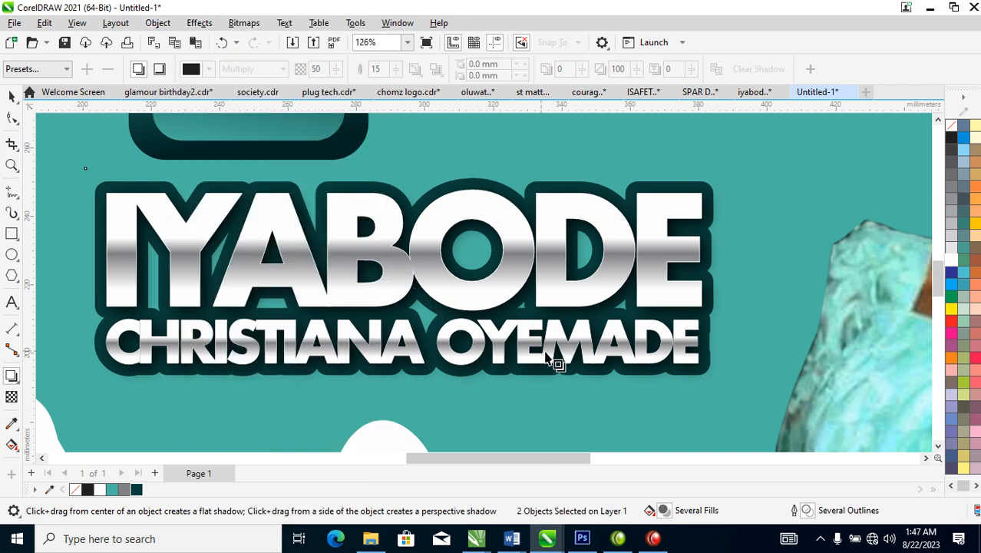
scroll(373, 276, down, 3)
drag(279, 233, 710, 381)
key(ctrl+g)
drag(536, 300, 828, 388)
scroll(555, 296, down, 5)
key(z)
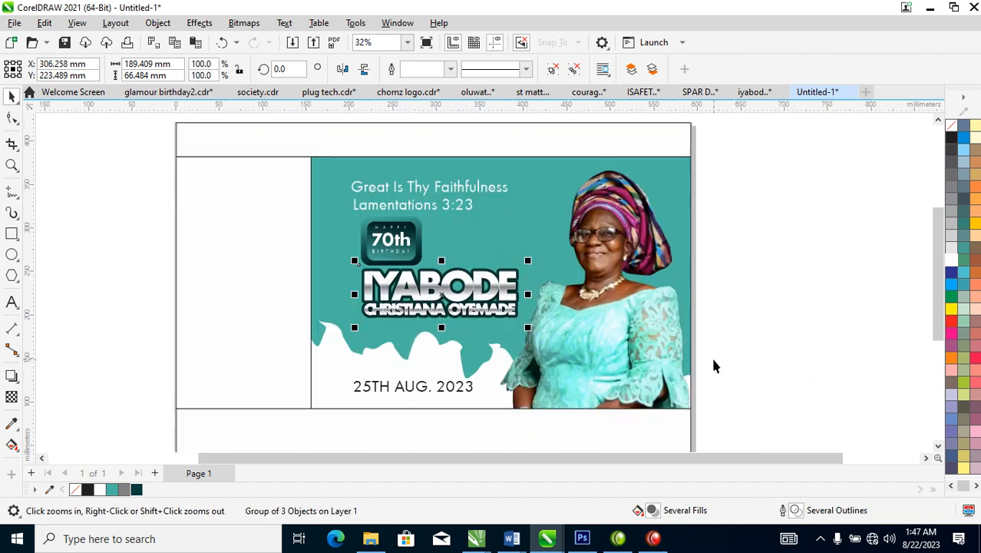
- Scale the two white Bible verse lines down together to about 125 mm wide and place them above the 70th badge
click(504, 193)
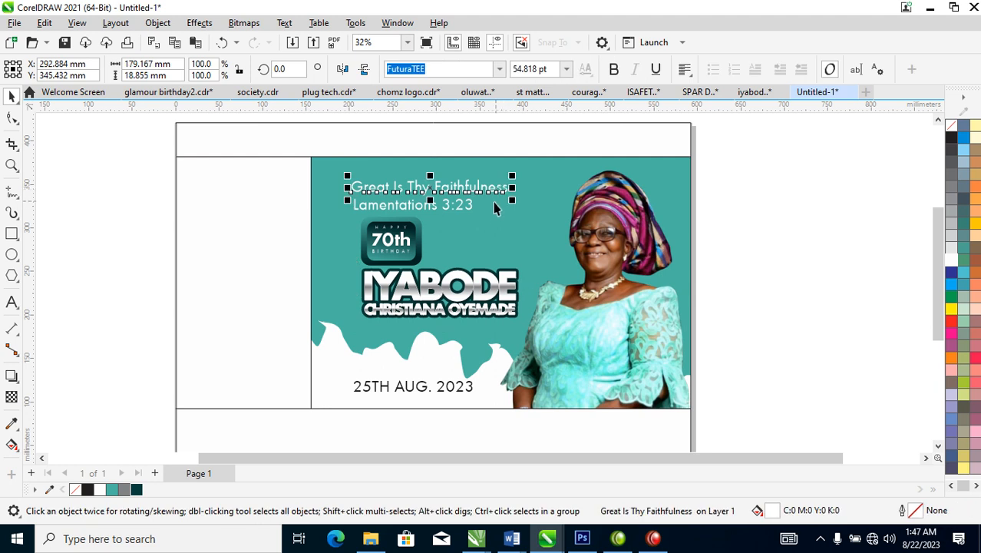
shift+click(470, 213)
drag(512, 175, 445, 200)
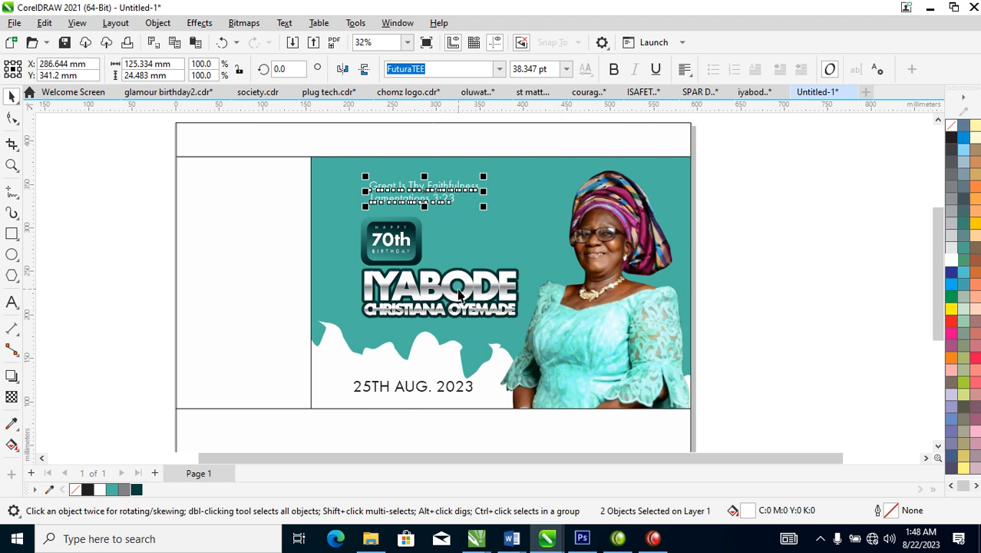
drag(441, 188, 437, 186)
- Shrink the date text to about 89 mm wide and break it into three lines: 25TH, AUG. and 2023
drag(472, 393, 456, 350)
key(z)
drag(328, 303, 554, 431)
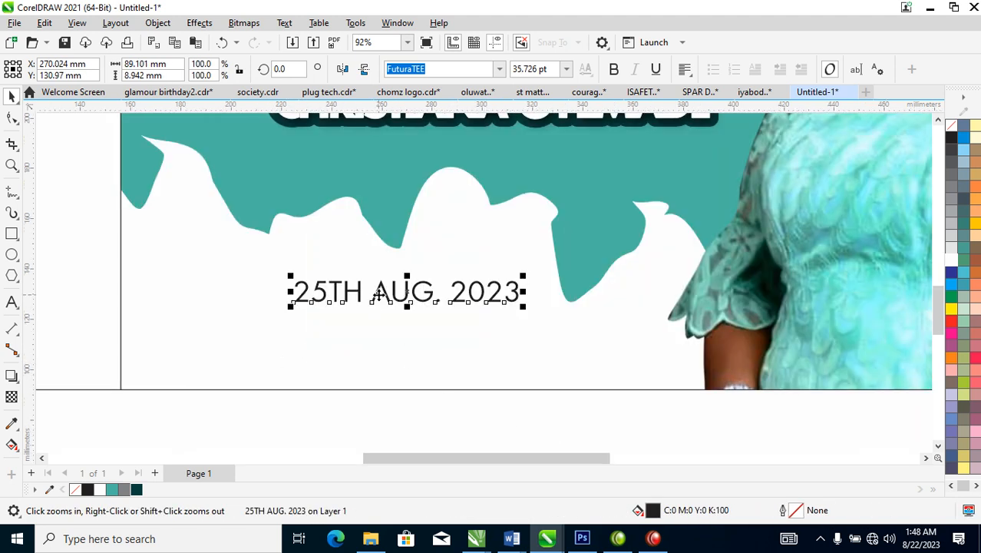
double_click(378, 295)
key(Return)
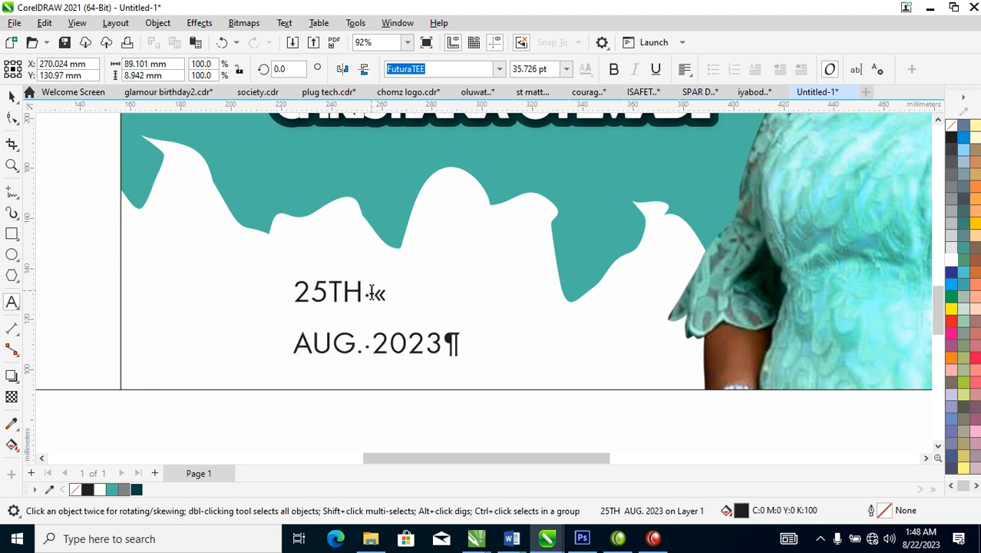
click(368, 342)
key(Return)
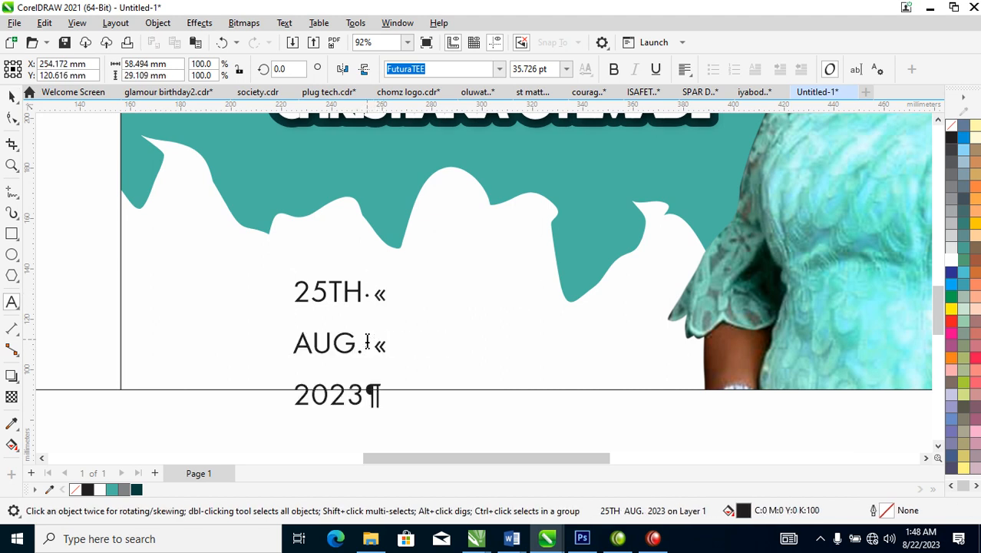
- Tighten the line spacing of the three-line date and make "25TH" bold
click(12, 116)
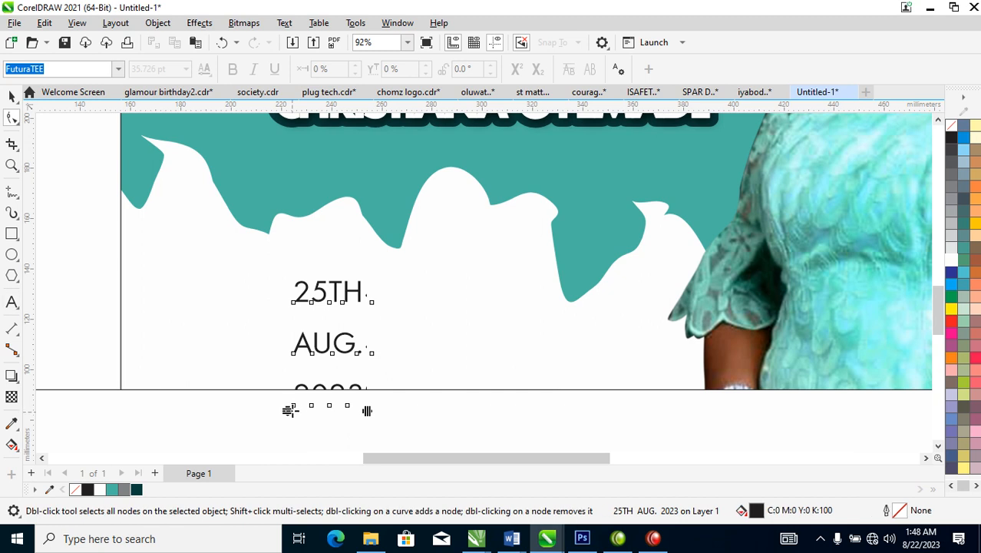
drag(290, 409, 305, 361)
key(space)
double_click(362, 290)
drag(362, 289, 284, 285)
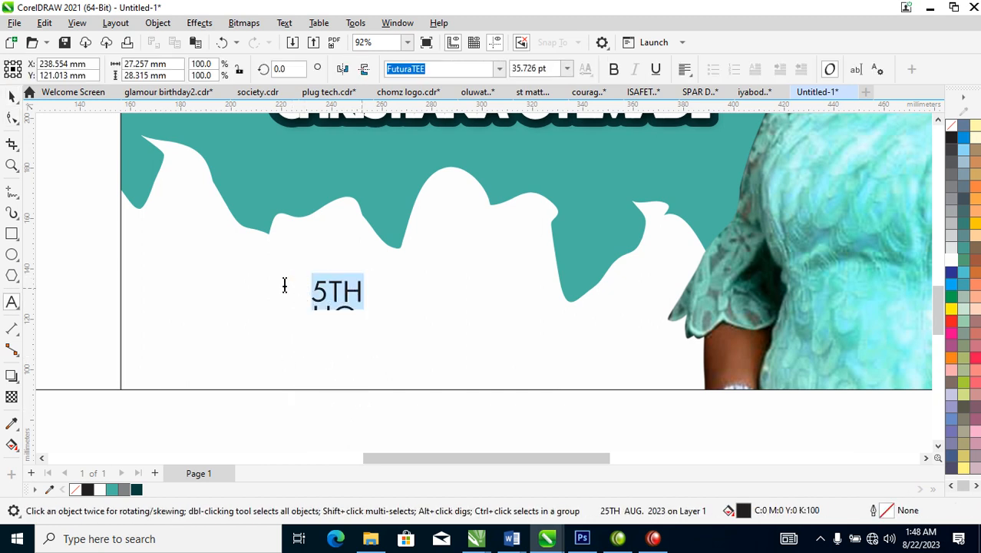
click(613, 70)
key(ctrl+space)
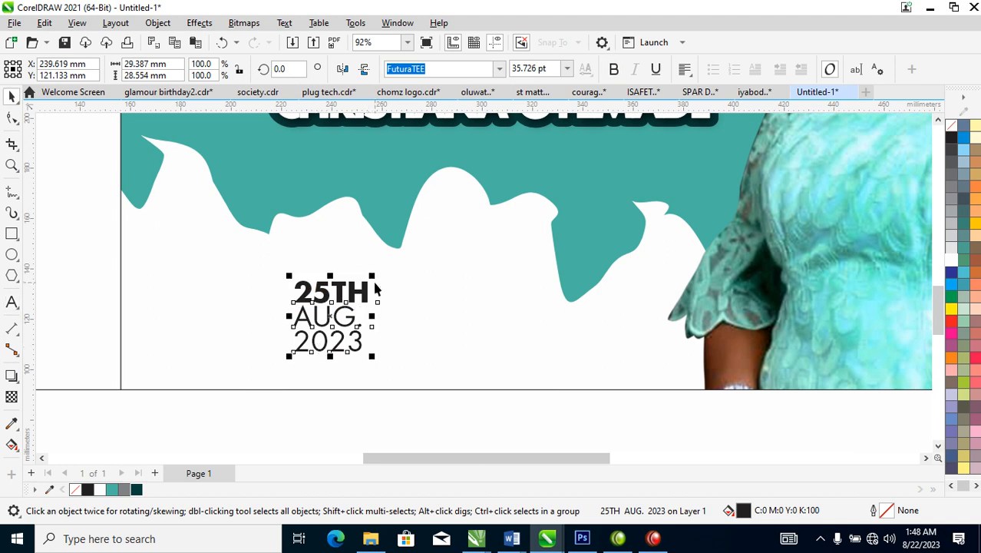
- Enlarge the date text to about 41 mm wide and loosen its line spacing to about 40 mm overall height
drag(371, 277, 400, 249)
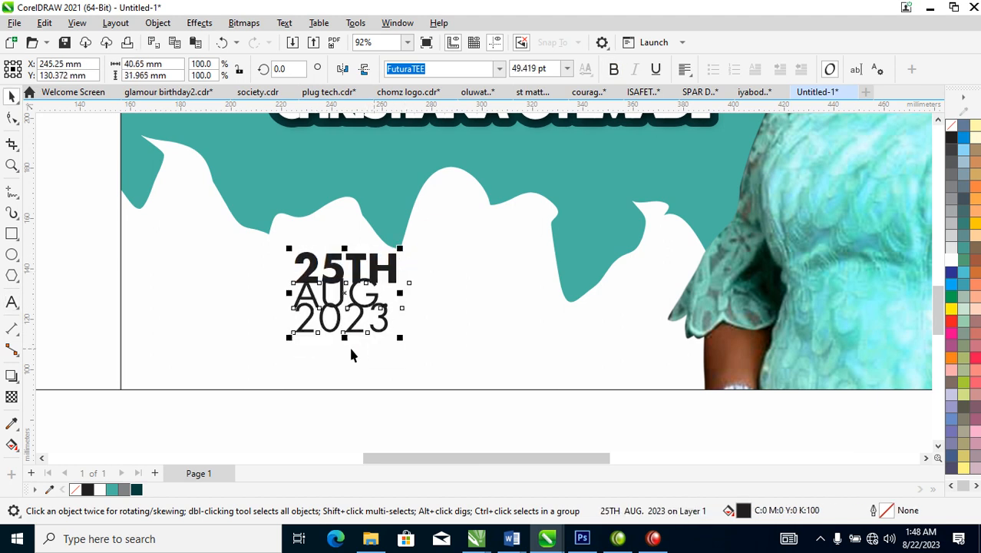
key(F10)
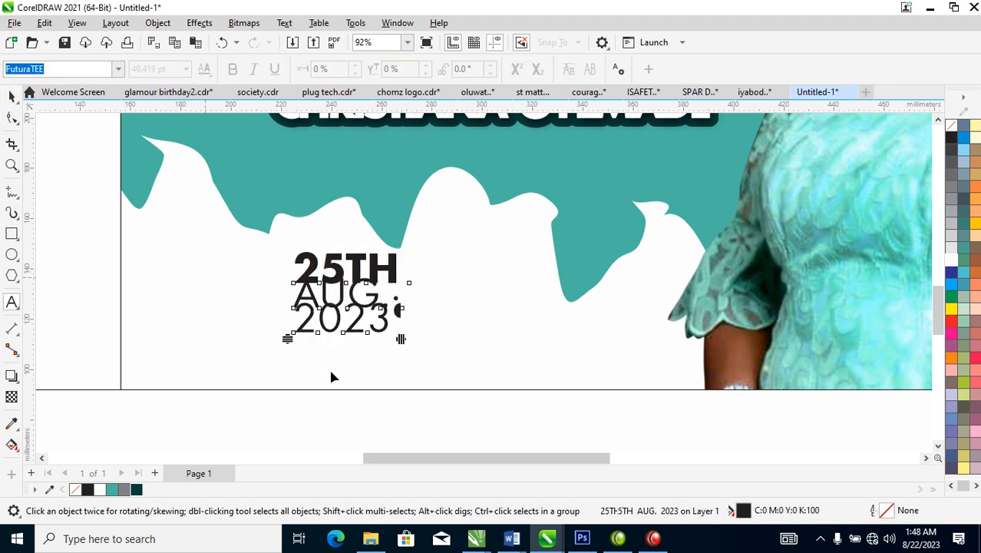
drag(289, 339, 300, 356)
key(space)
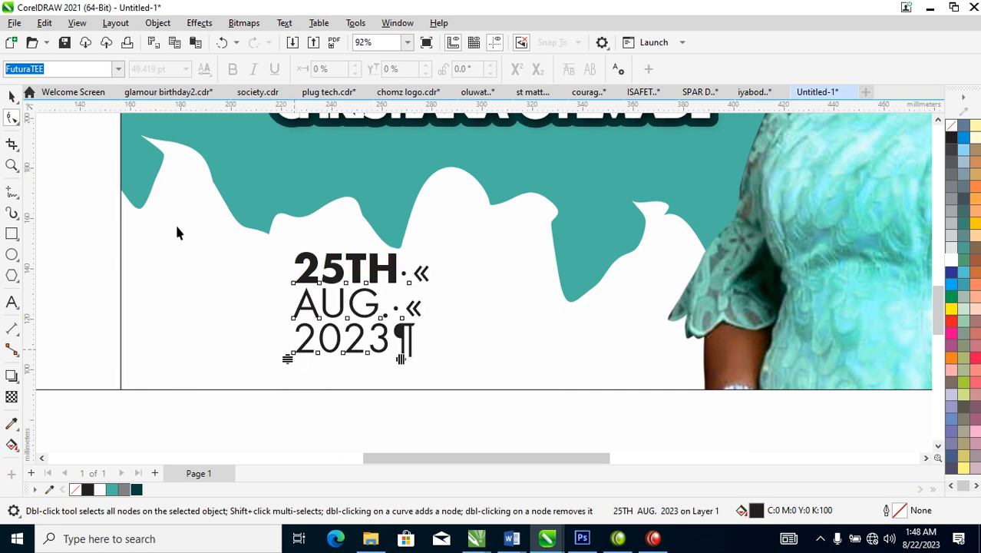
- Shift the woman's photo slightly up and right and the teal torn-edge shape slightly right inside the clipped frame
scroll(403, 265, down, 4)
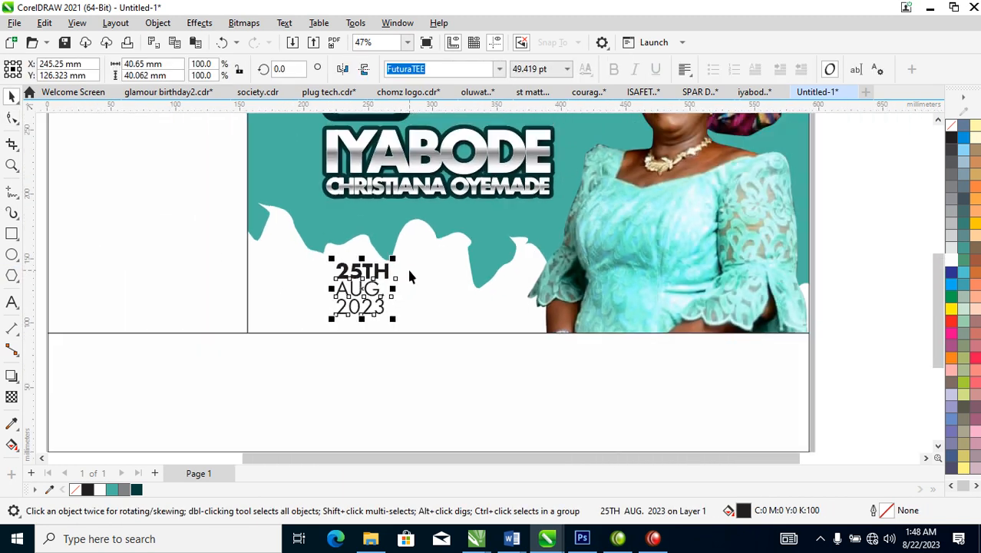
scroll(438, 246, down, 2)
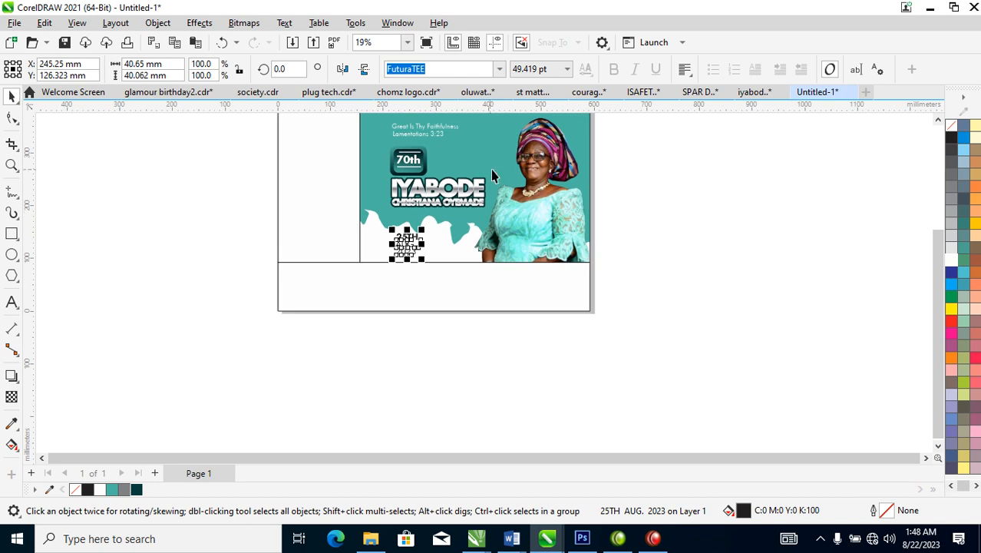
key(F2)
drag(258, 311, 722, 108)
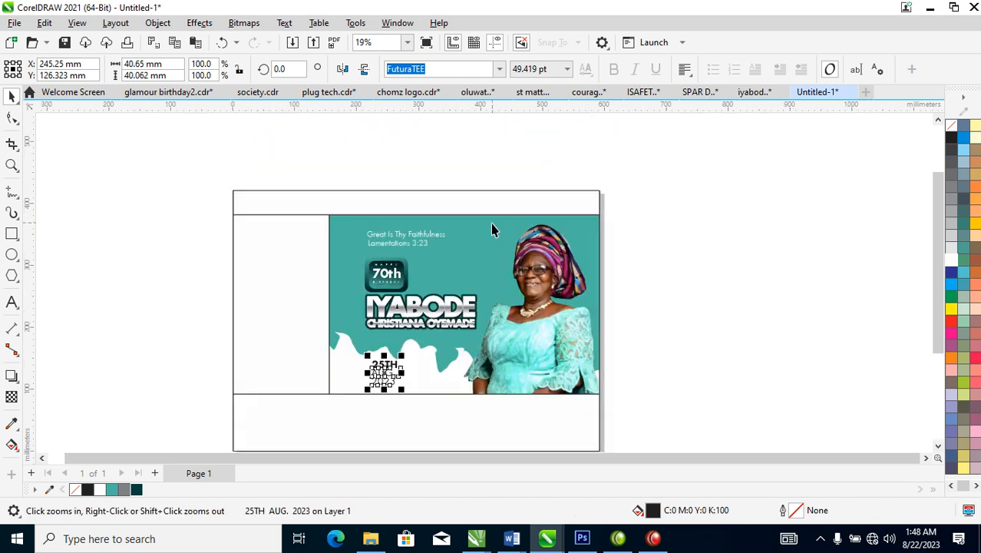
click(449, 252)
click(479, 265)
click(440, 251)
drag(462, 258, 469, 253)
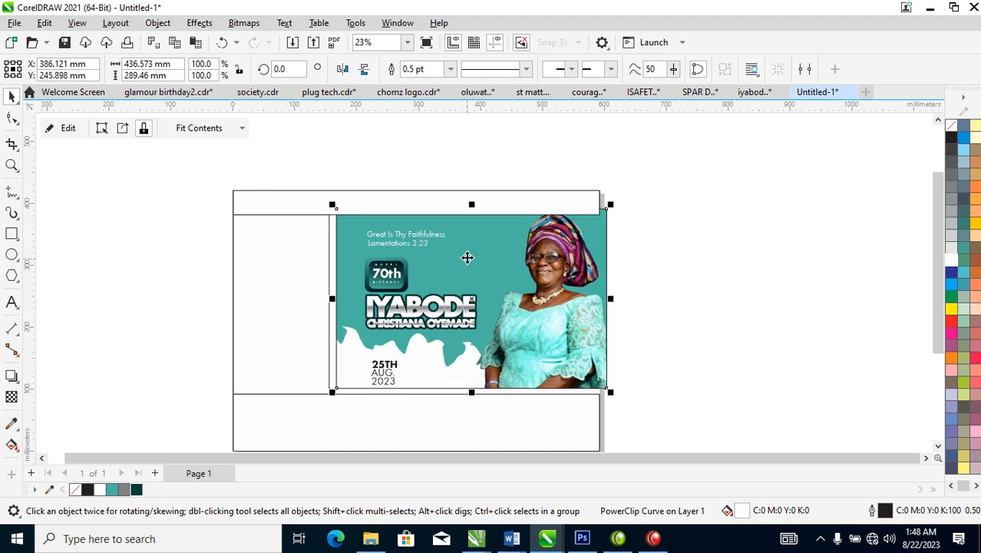
key(ctrl+z)
ctrl+click(460, 271)
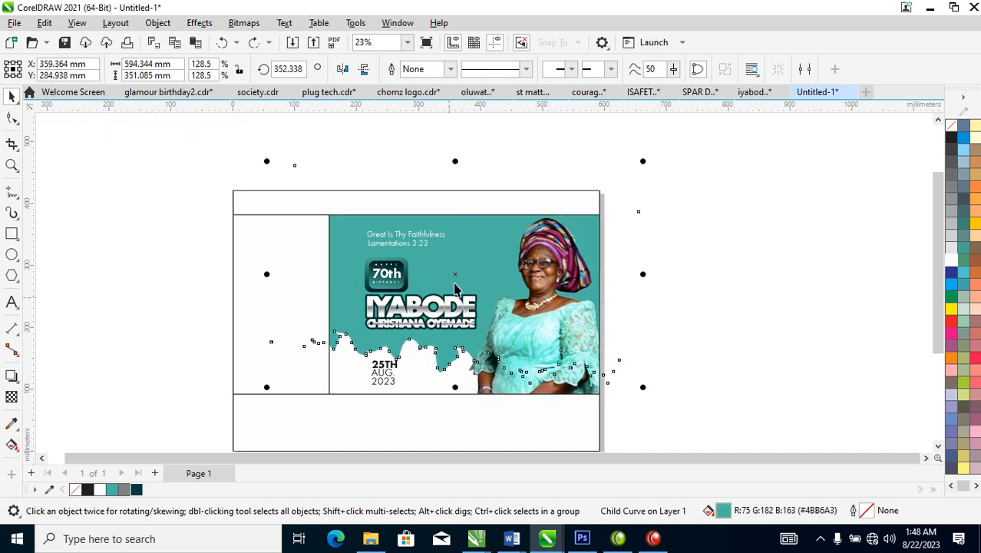
drag(455, 280, 460, 279)
click(704, 278)
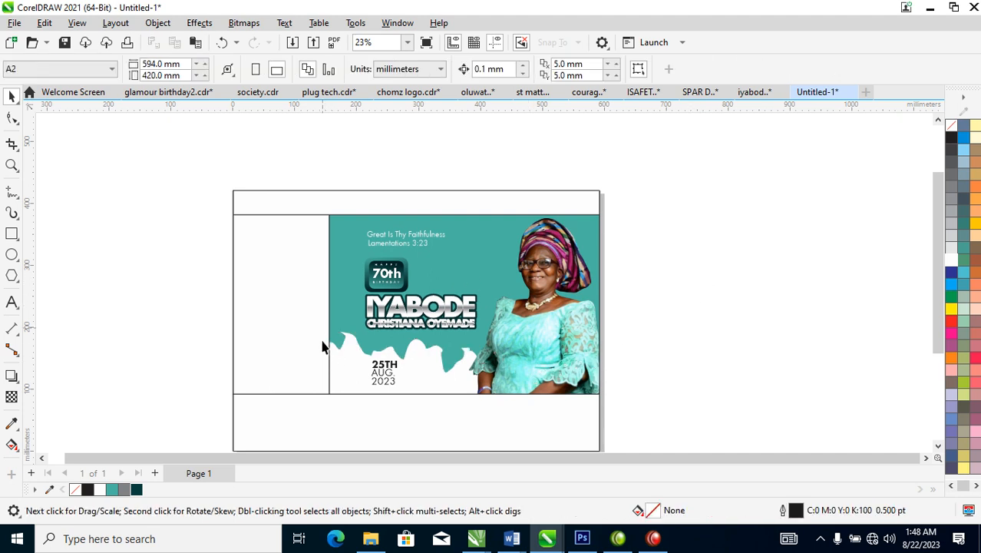
- Copy the 70th badge onto the blank white side panel, group its parts and centre it within that panel
drag(404, 307, 440, 311)
drag(402, 282, 295, 304)
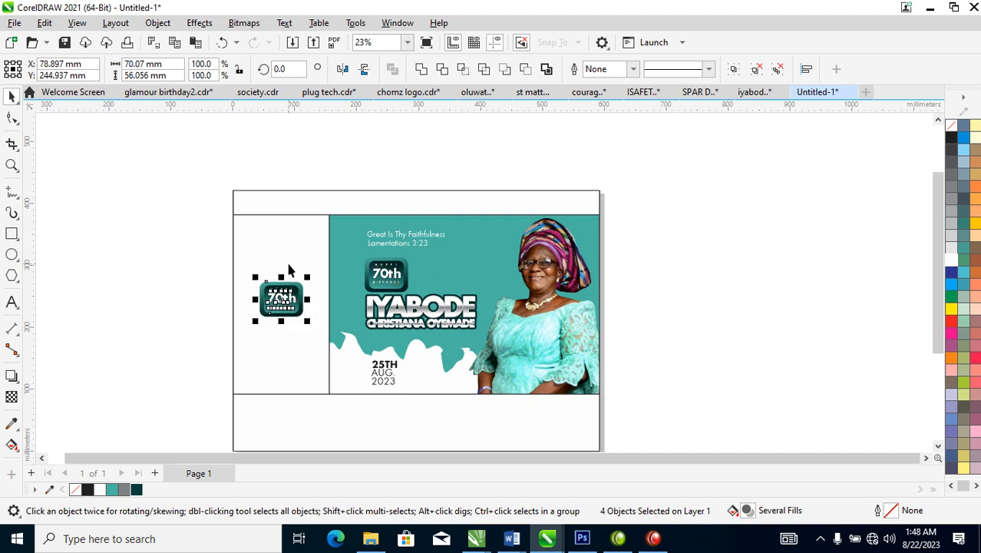
key(z)
drag(186, 149, 663, 454)
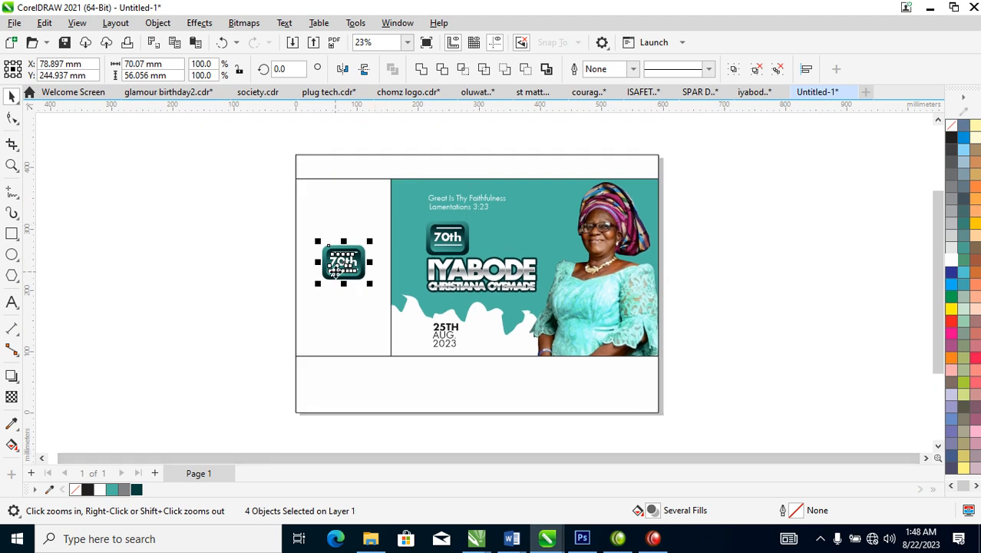
key(space)
shift+click(359, 199)
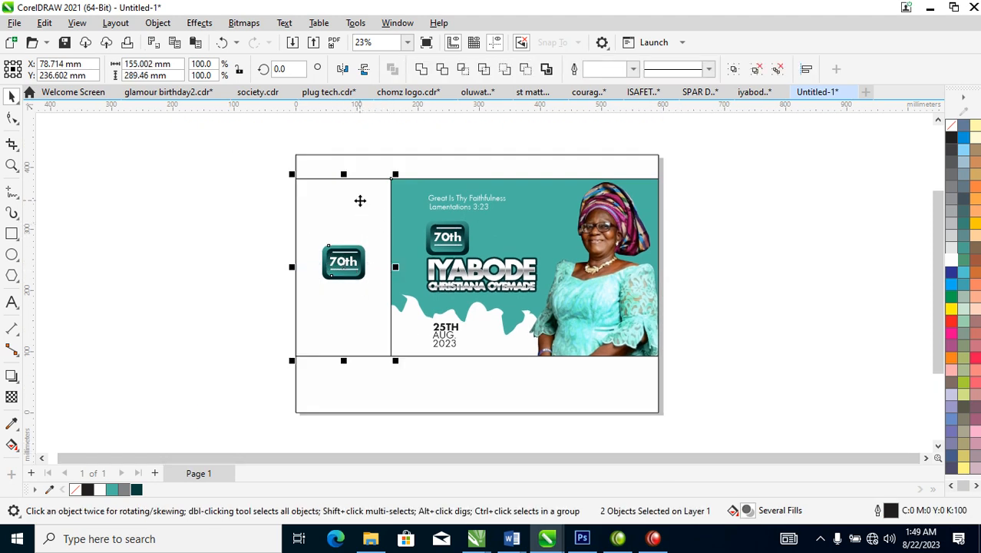
key(c)
click(671, 235)
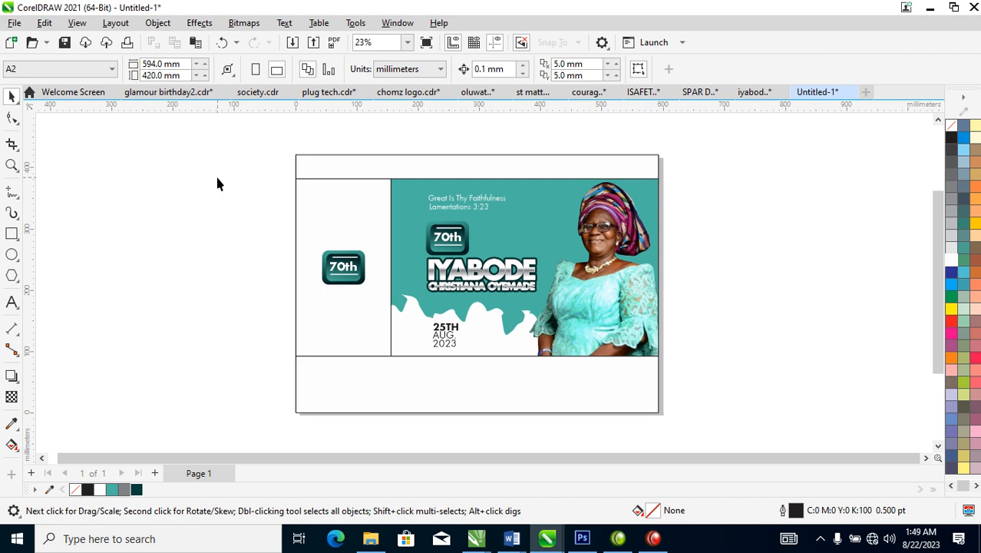
- Duplicate the whole layout onto the empty area left of the page and move the copy up clear of the original
drag(246, 144, 731, 444)
drag(635, 307, 221, 313)
scroll(274, 302, down, 3)
key(F2)
drag(311, 162, 503, 261)
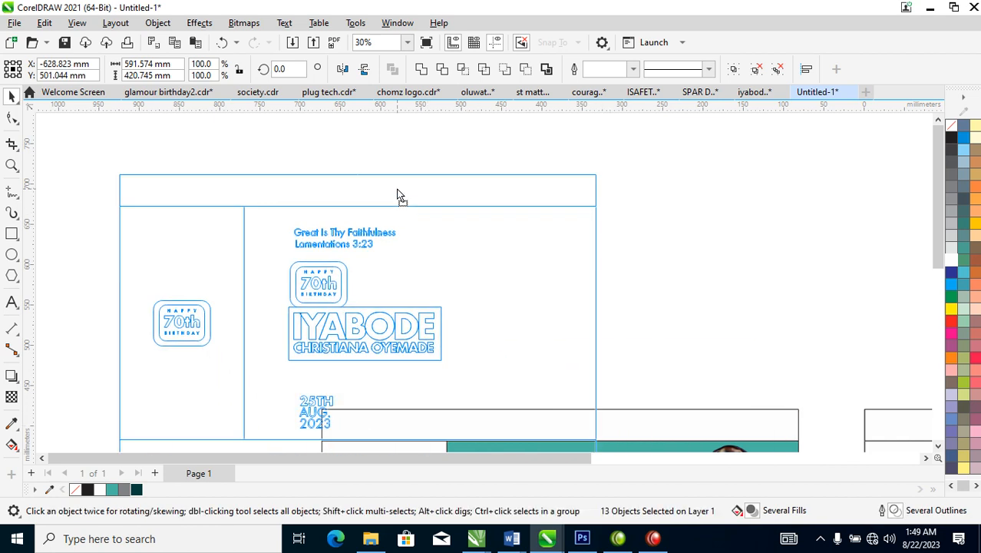
- Delete the blank upper and lower strips from the duplicated layout
click(426, 197)
key(Delete)
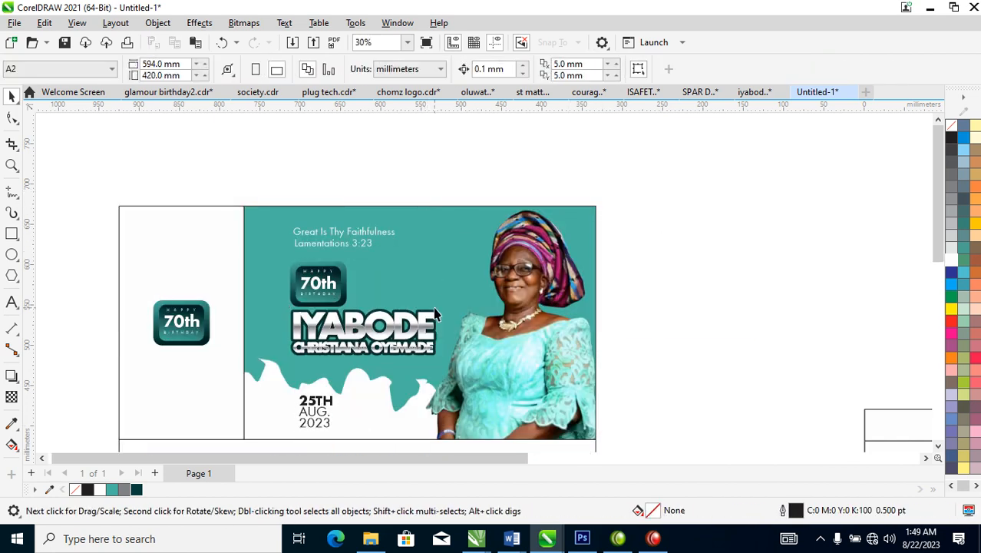
scroll(426, 326, down, 2)
click(400, 413)
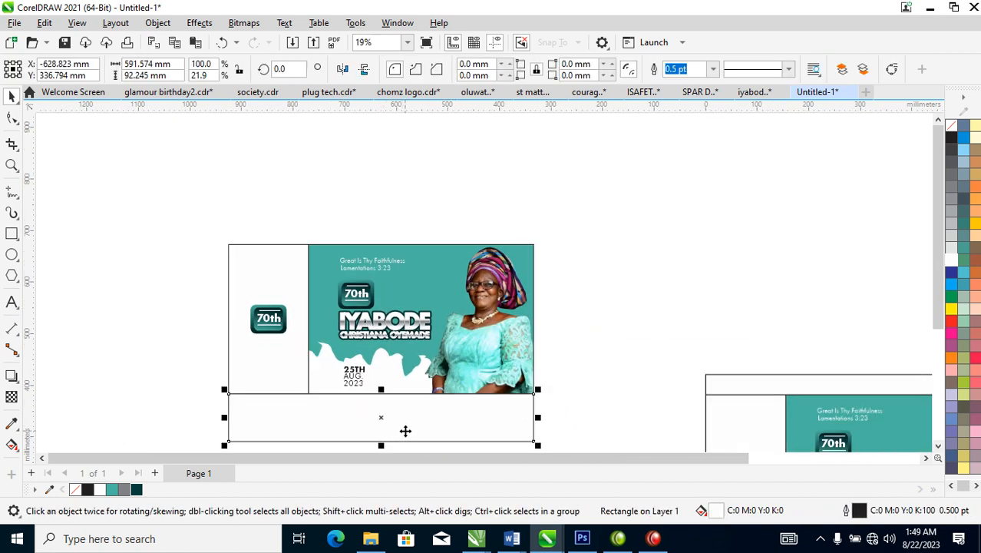
key(Delete)
- Skew the duplicated badge side panel vertically so its outer edge rises and its inner edge stays in place
drag(340, 403, 339, 403)
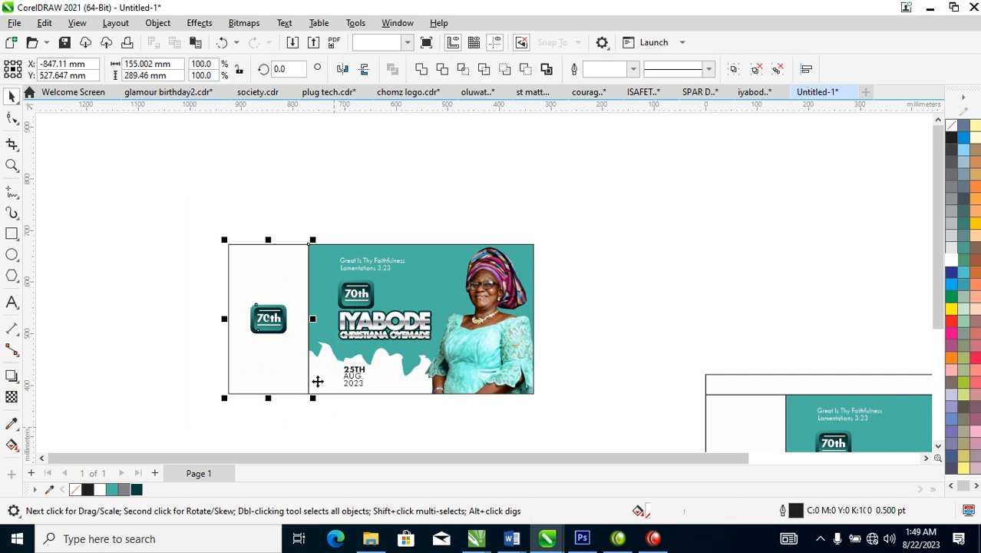
click(266, 292)
drag(229, 323, 240, 285)
- Skew the duplicated front panel upward about 14.5 degrees and narrow the two-panel box to about 536 mm wide
drag(307, 149, 541, 399)
click(503, 341)
drag(544, 322, 541, 270)
drag(177, 143, 604, 395)
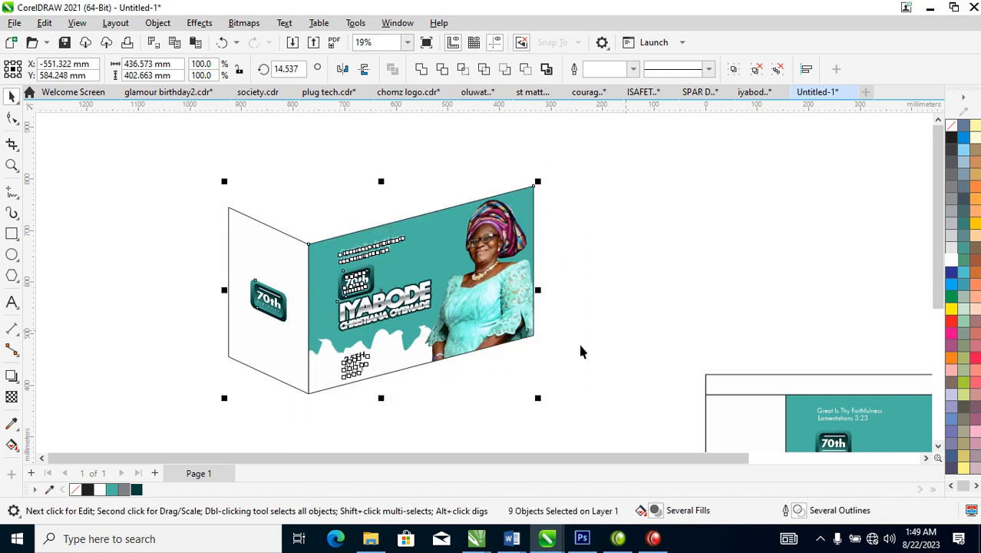
mouse_move(540, 291)
mouse_down()
mouse_move(526, 292)
mouse_move(532, 298)
mouse_up()
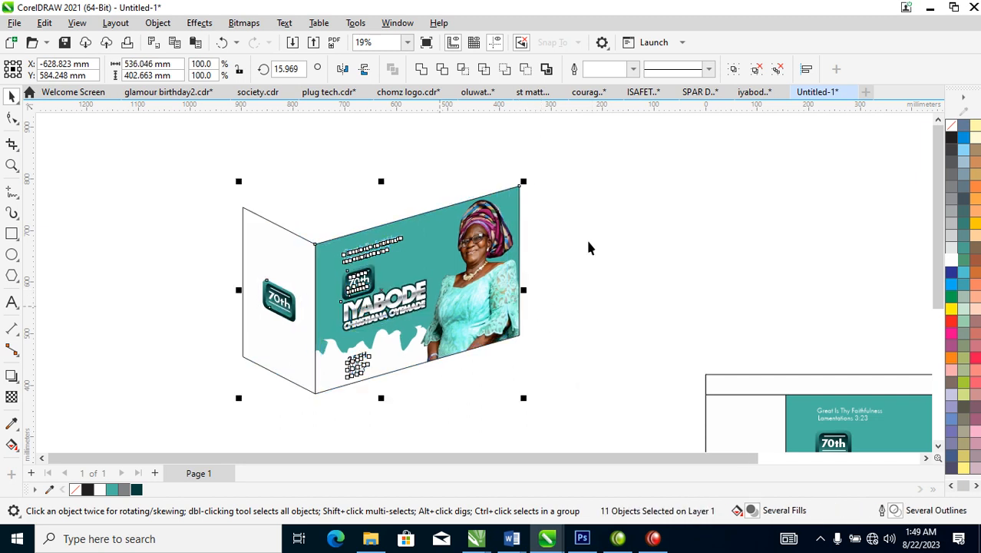
- Copy the skewed front frame to the side panel's outer edge, fill it with 50% black and clear its extracted contents
click(370, 217)
drag(400, 227, 330, 193)
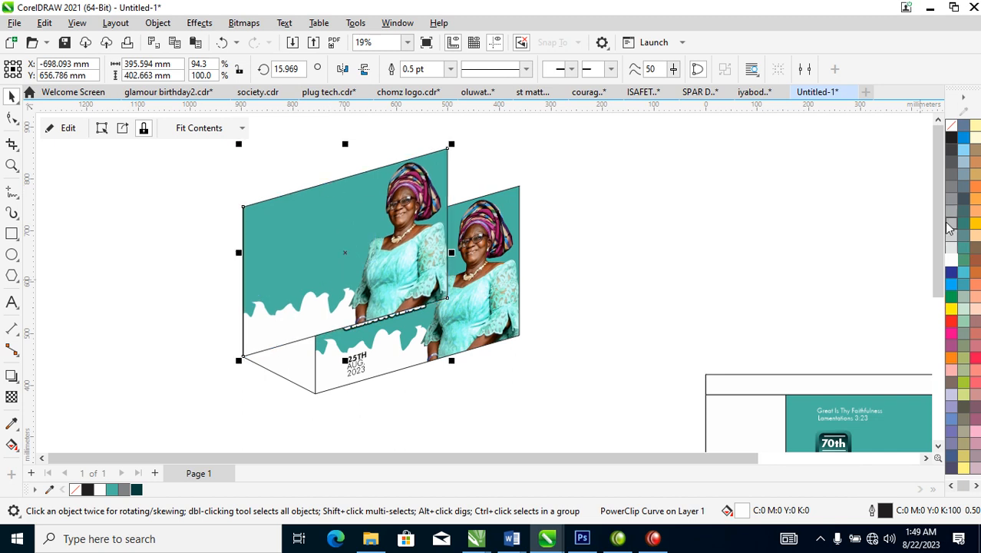
right_click(375, 250)
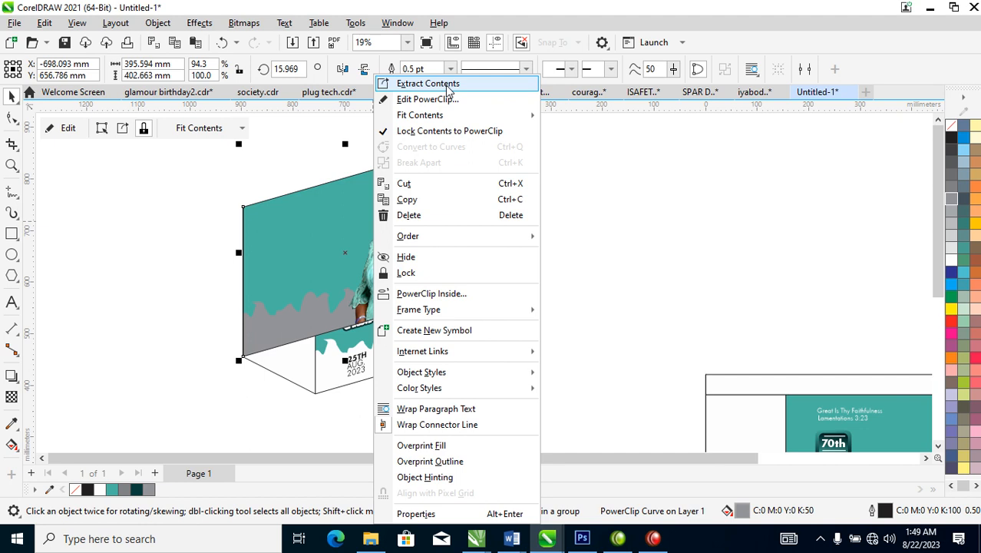
click(449, 83)
click(372, 234)
- Remove the PowerClip frame from the empty grey panel and send the panel behind the other box faces
right_click(386, 224)
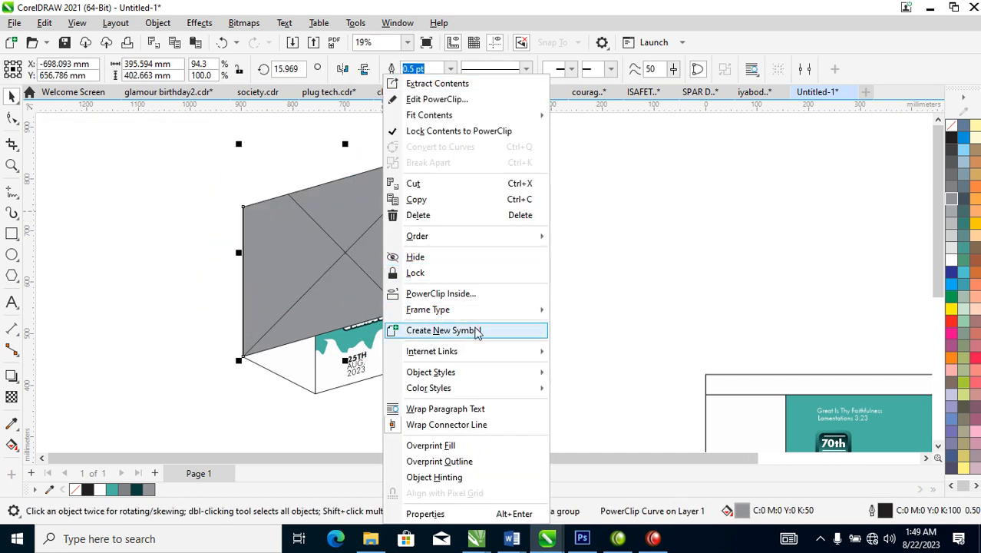
mouse_move(488, 311)
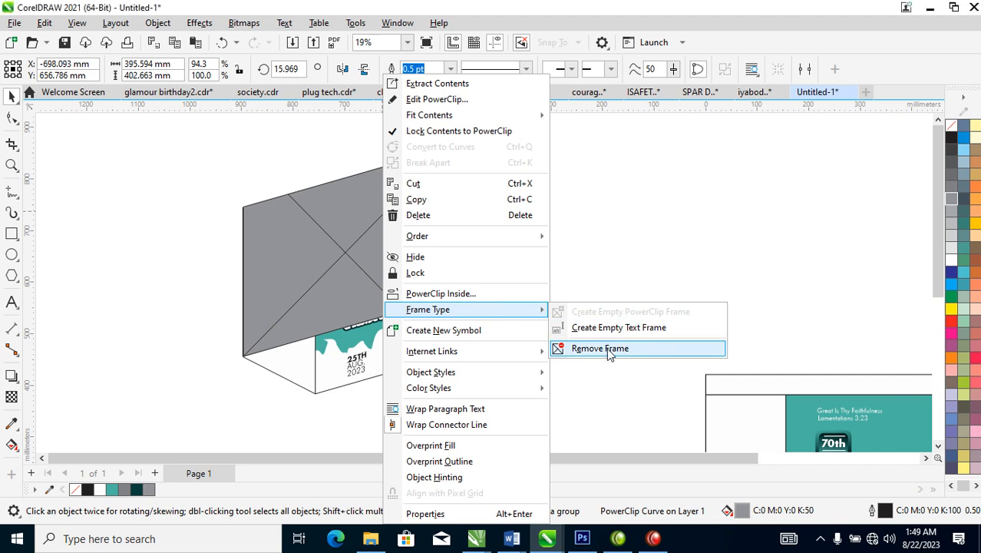
click(609, 349)
key(shift+Page_Down)
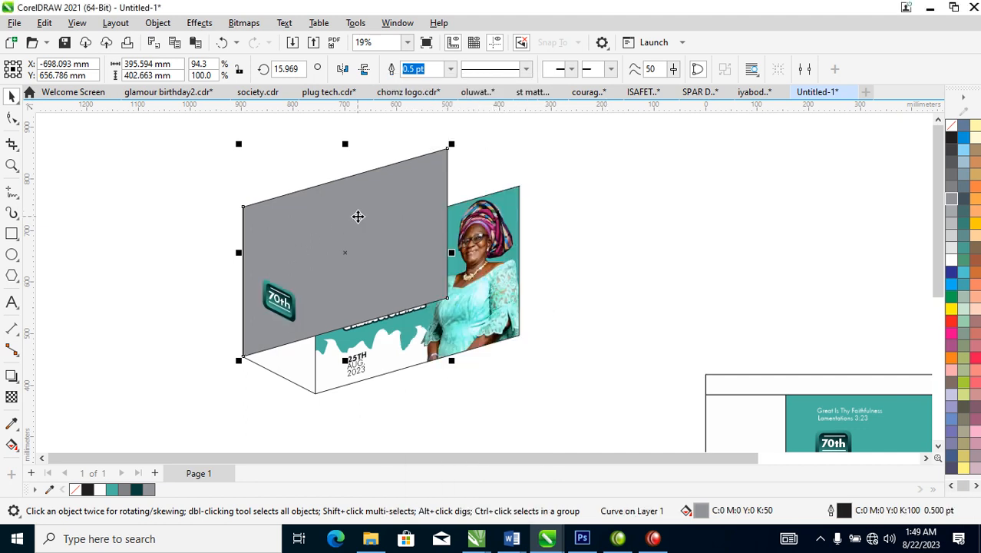
- Copy the side panel's frame to the front panel's outer edge, fill it with 60% black and send it behind the other faces
drag(283, 258, 485, 198)
click(950, 188)
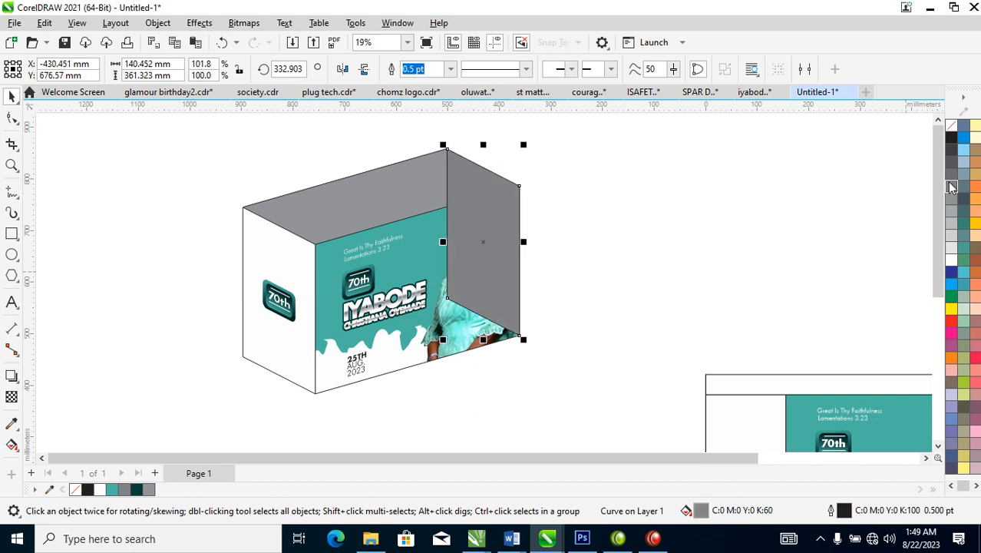
key(shift+Page_Down)
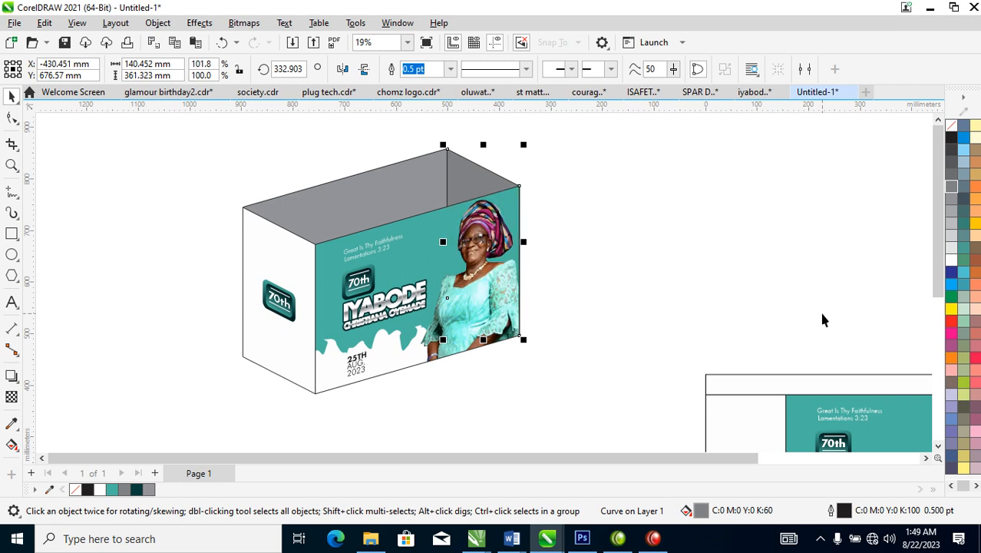
- Group the two grey inner panels, place a copy of the group beside the box and fill the copy white
scroll(652, 329, down, 1)
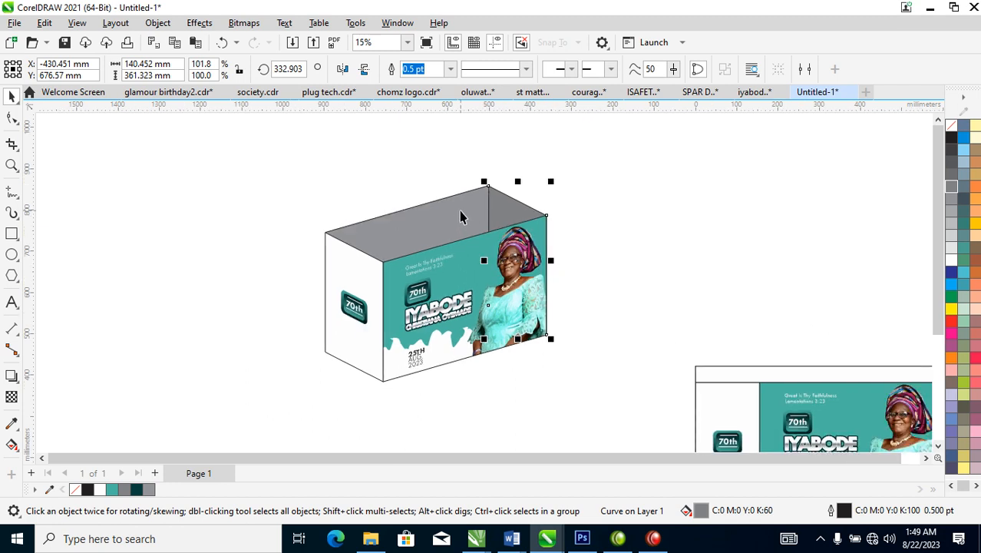
shift+click(460, 220)
key(ctrl+g)
drag(452, 211, 660, 184)
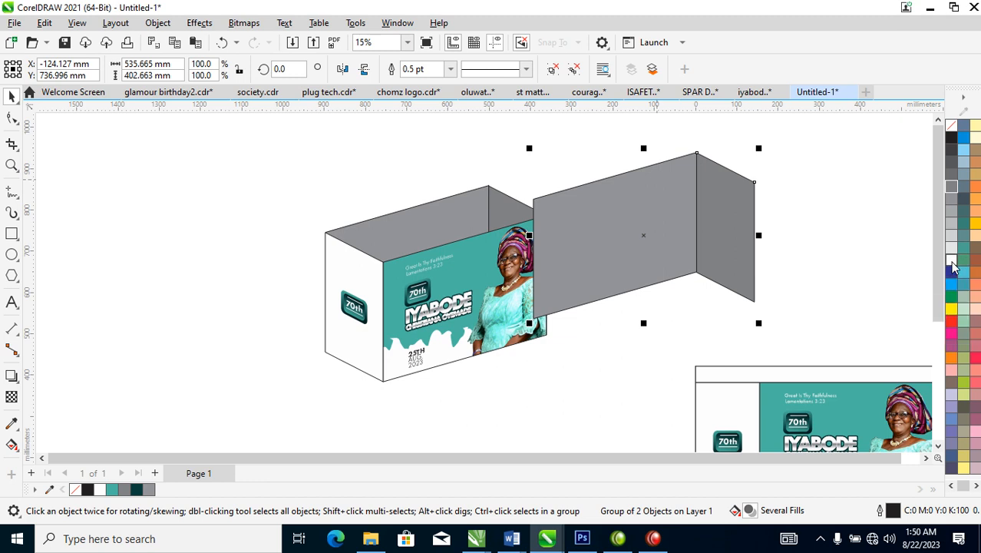
click(952, 259)
- PowerClip the white copy inside the grey panel group and raise it to leave a white band along the rim
drag(685, 254, 459, 208)
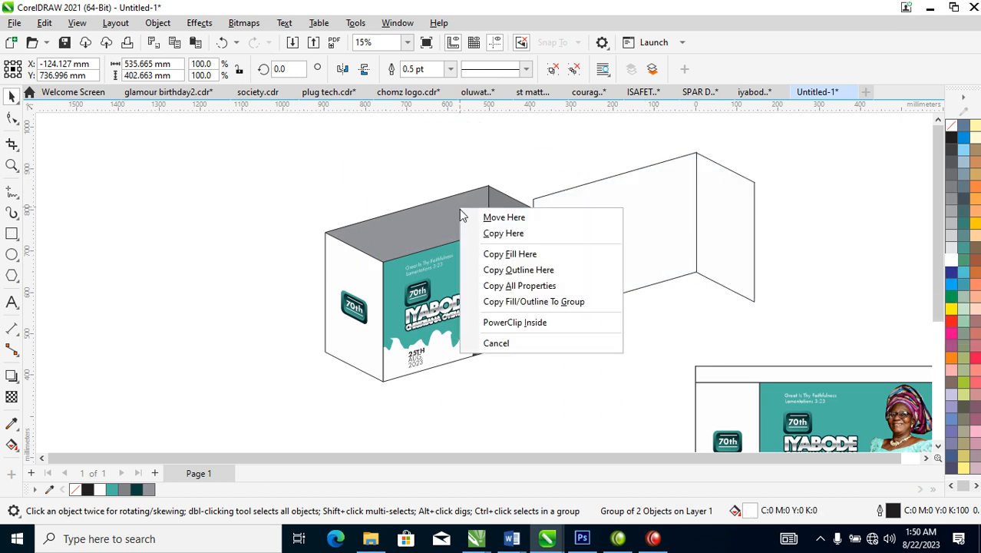
click(530, 323)
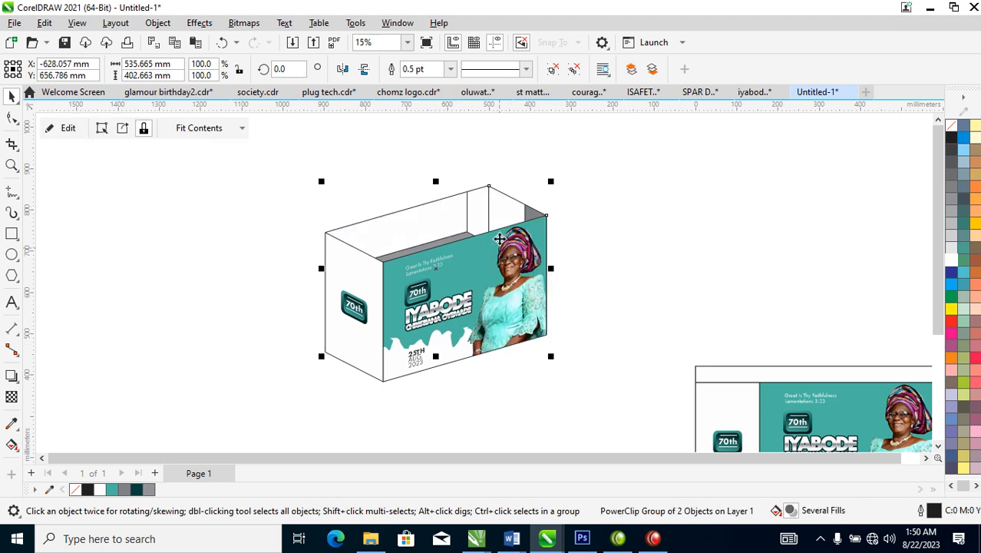
ctrl+click(458, 216)
drag(447, 221, 468, 219)
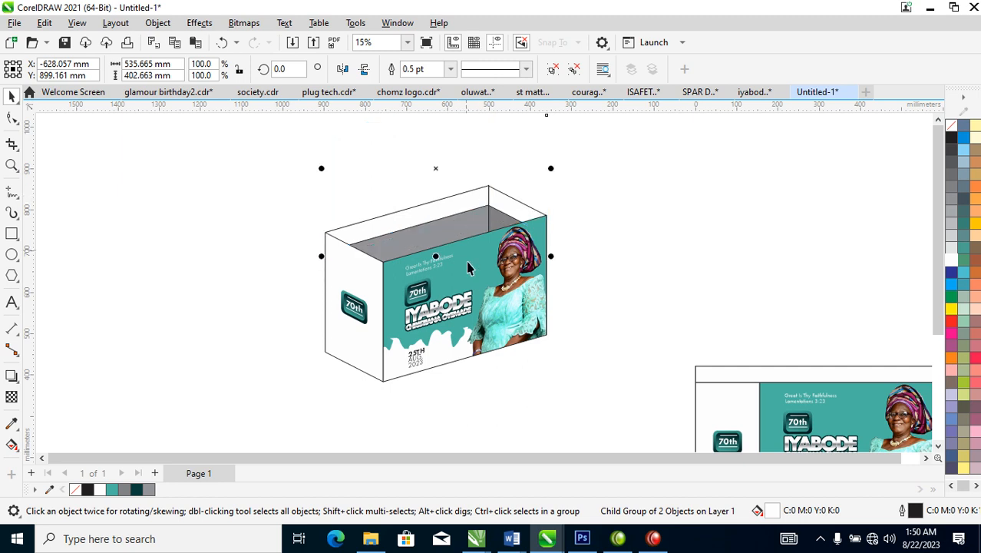
- Draw a white handle hole about 9.9 mm across near the front panel's upper edge and copy it further along that edge
key(z)
drag(283, 143, 643, 369)
click(13, 258)
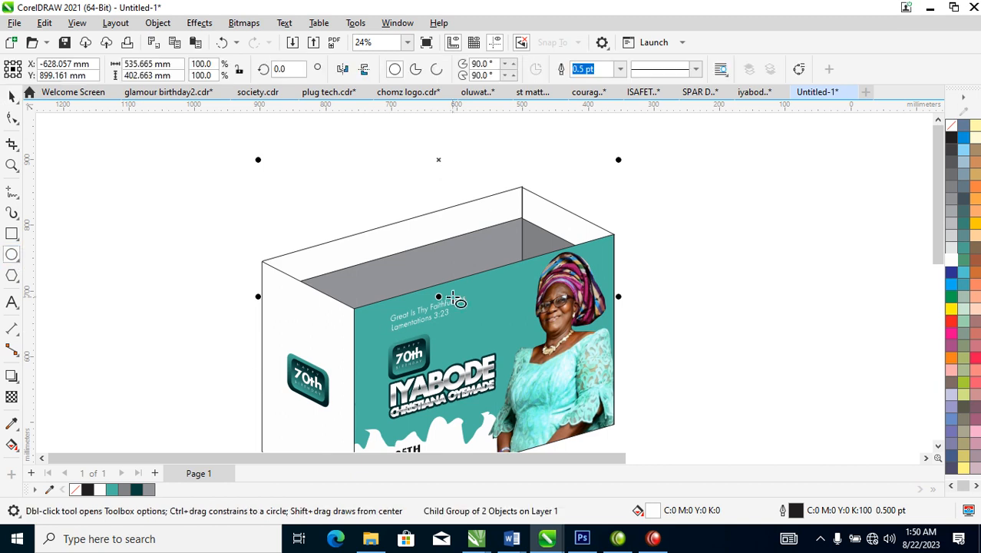
drag(442, 288, 518, 270)
click(951, 259)
right_click(518, 271)
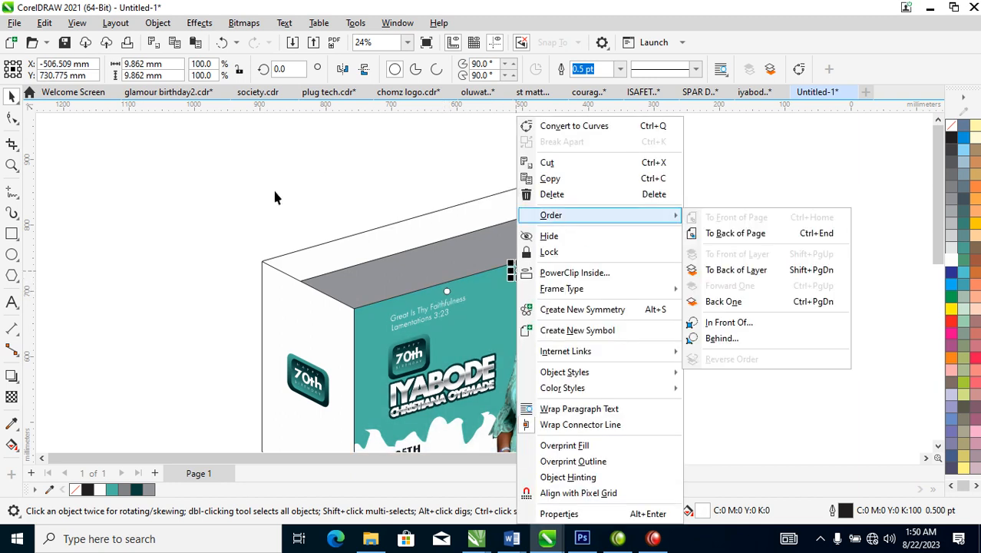
click(299, 160)
- Draw an arched Bézier handle about 130 mm wide and 161 mm high between the two holes
click(13, 193)
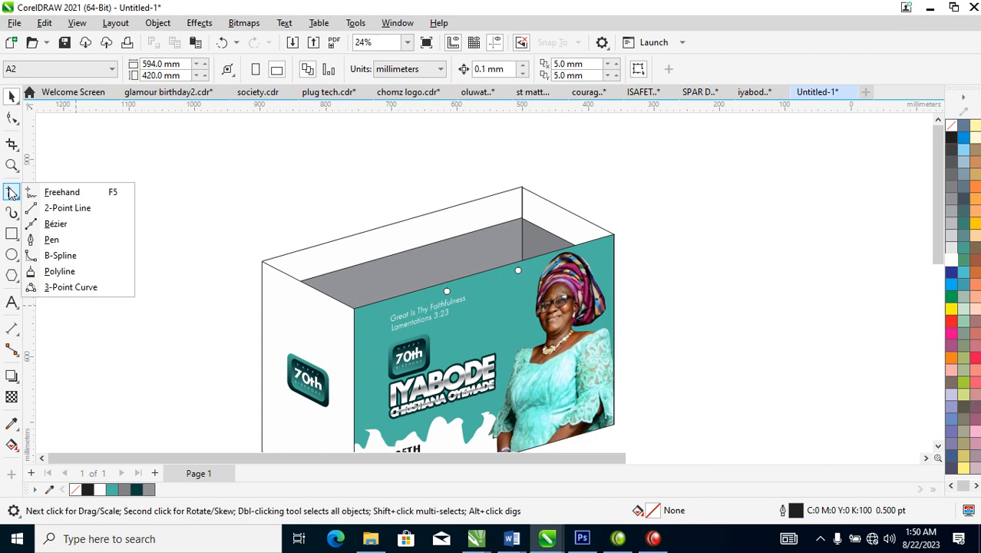
click(55, 223)
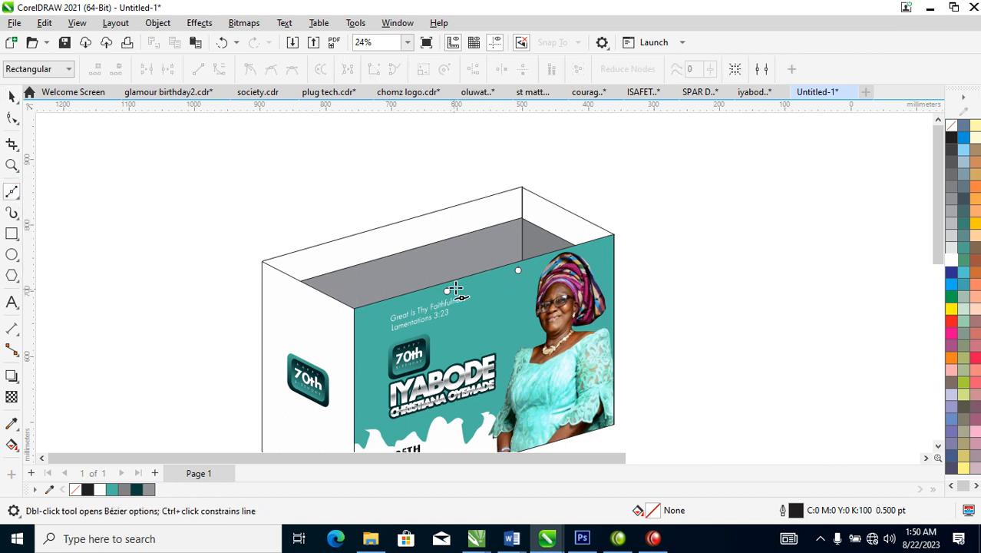
click(448, 291)
drag(448, 185, 487, 196)
click(518, 270)
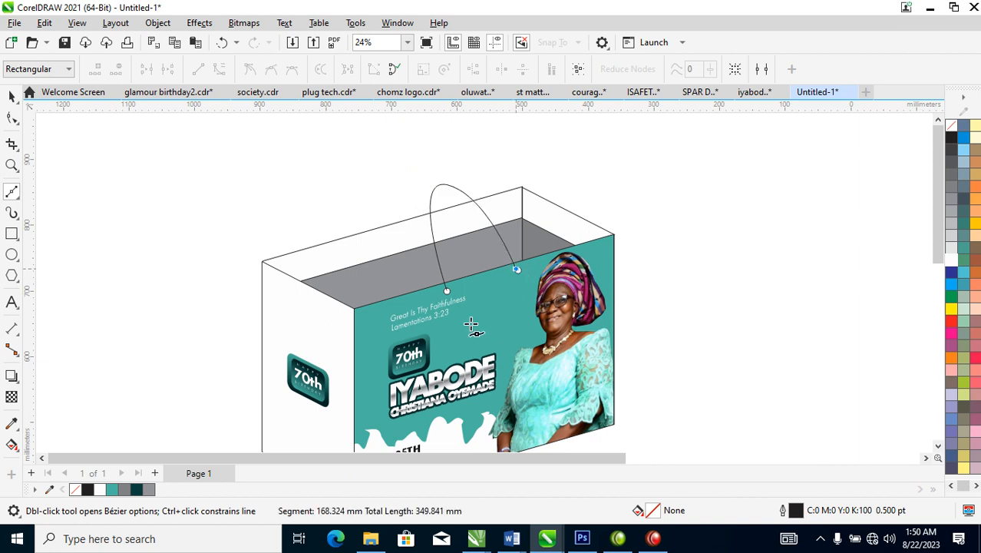
- Set the handle curve's outline width to 12 pt
key(space)
key(F12)
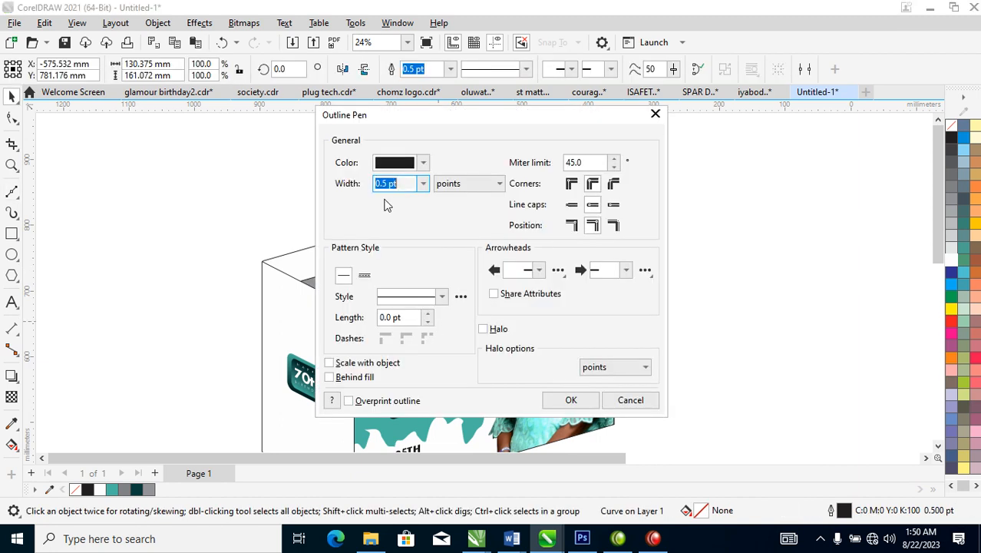
text(12)
key(Return)
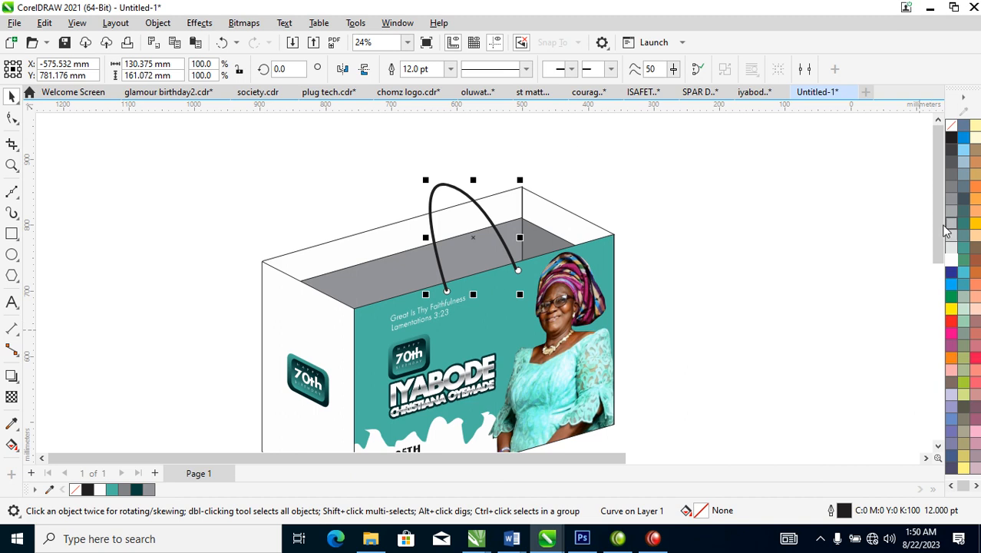
- Copy the handle up to the back panel's rim to make the rear handle
click(512, 256)
click(512, 256)
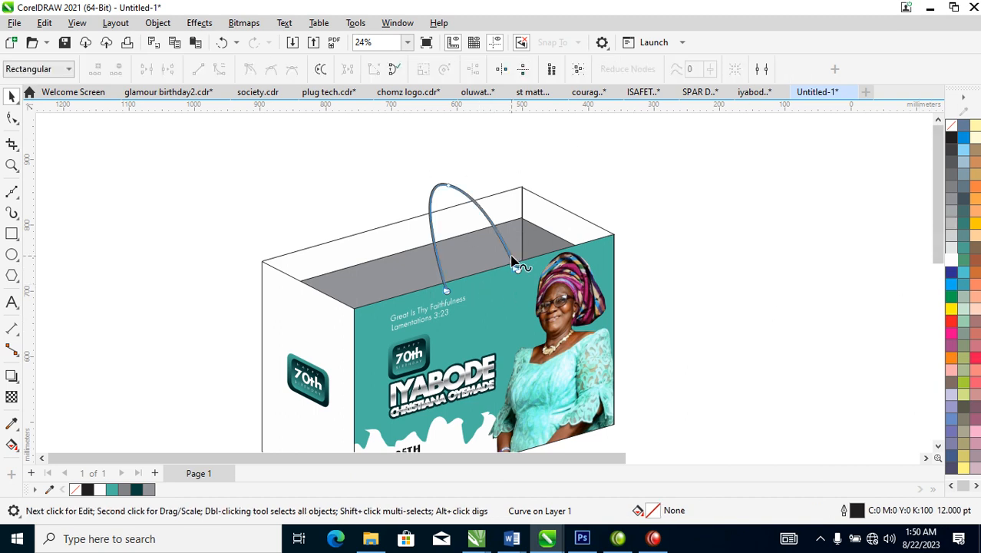
click(517, 270)
key(space)
drag(518, 262, 439, 220)
click(217, 172)
click(386, 149)
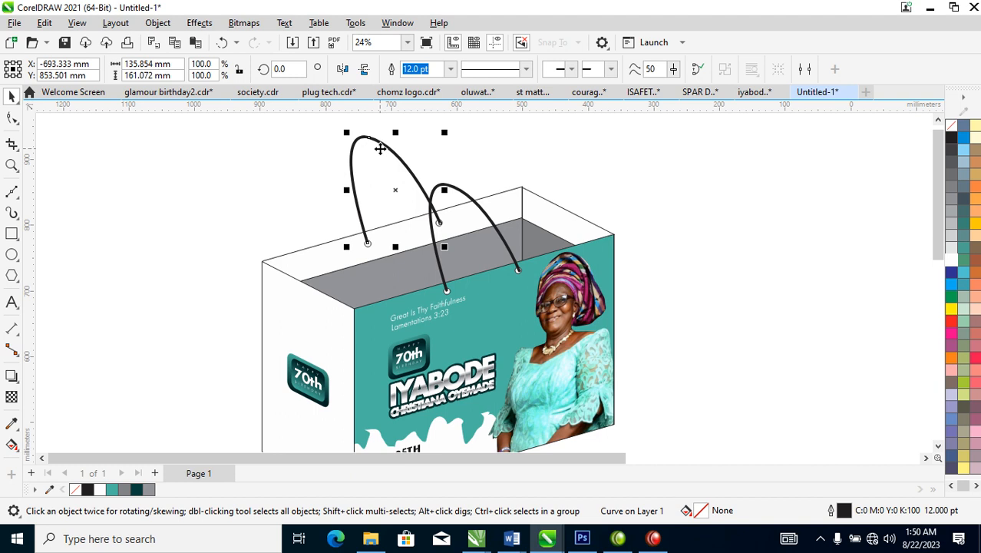
- Send the rear handle back one level and shift its top node to even out the arch
key(ctrl+Page_Down)
key(F10)
drag(367, 144, 416, 150)
scroll(471, 278, down, 2)
drag(302, 191, 897, 456)
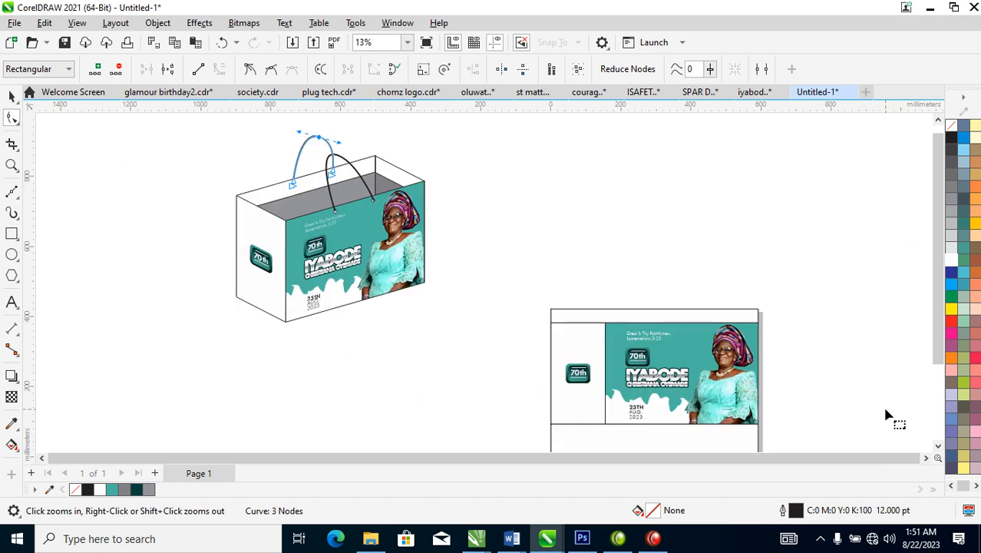